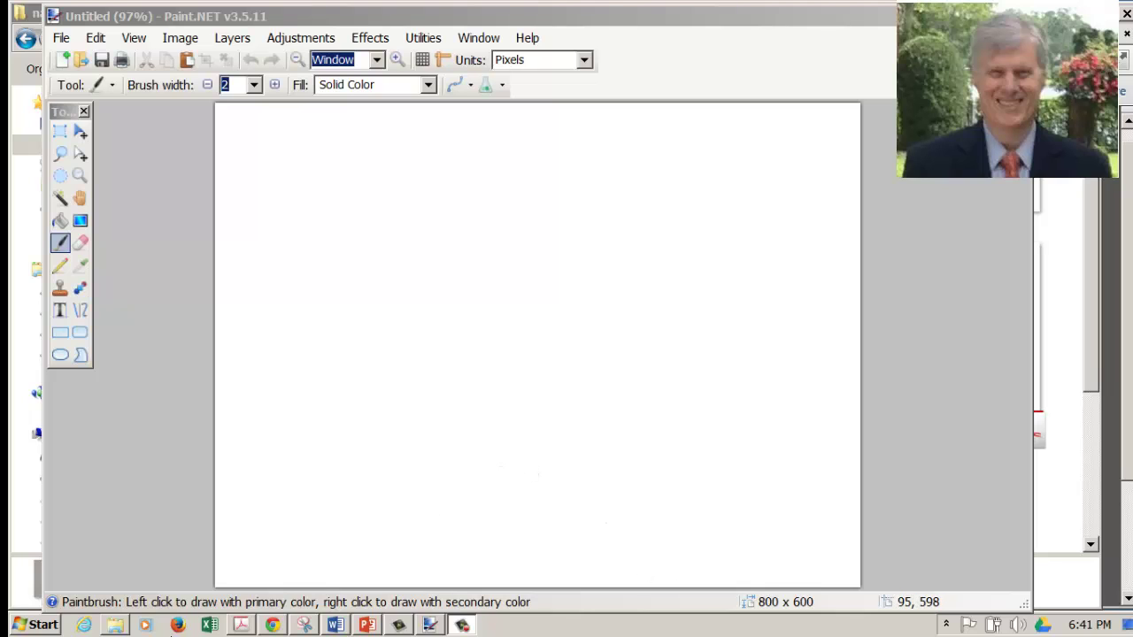
# Step: Open 01 nathan test.png from the signature scans folder
pyautogui.click(116, 625)
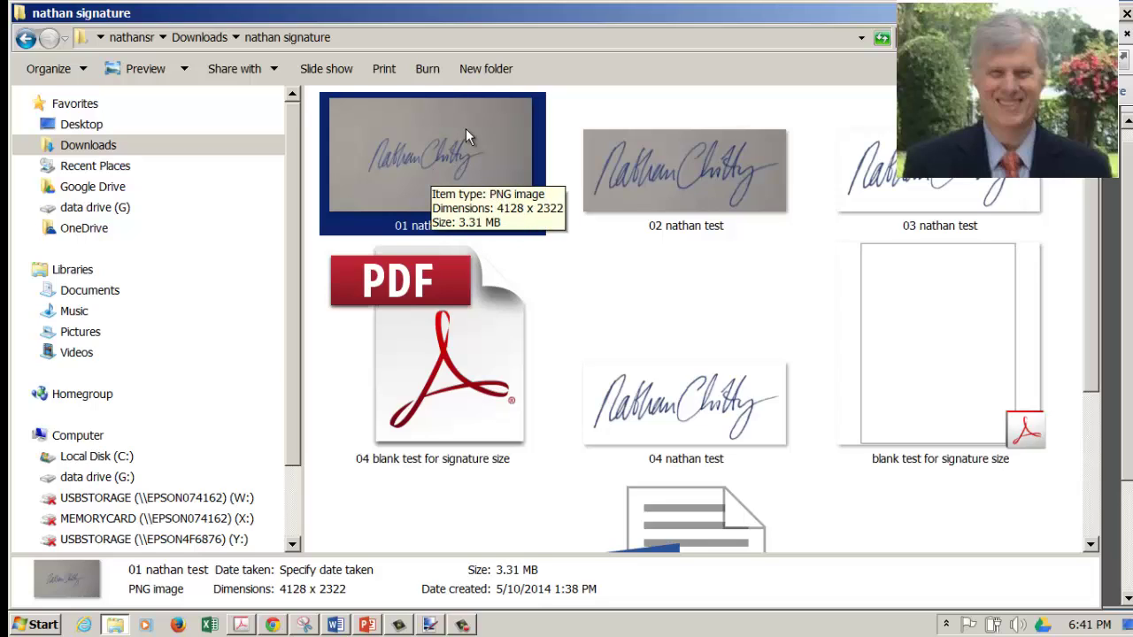
pyautogui.click(430, 624)
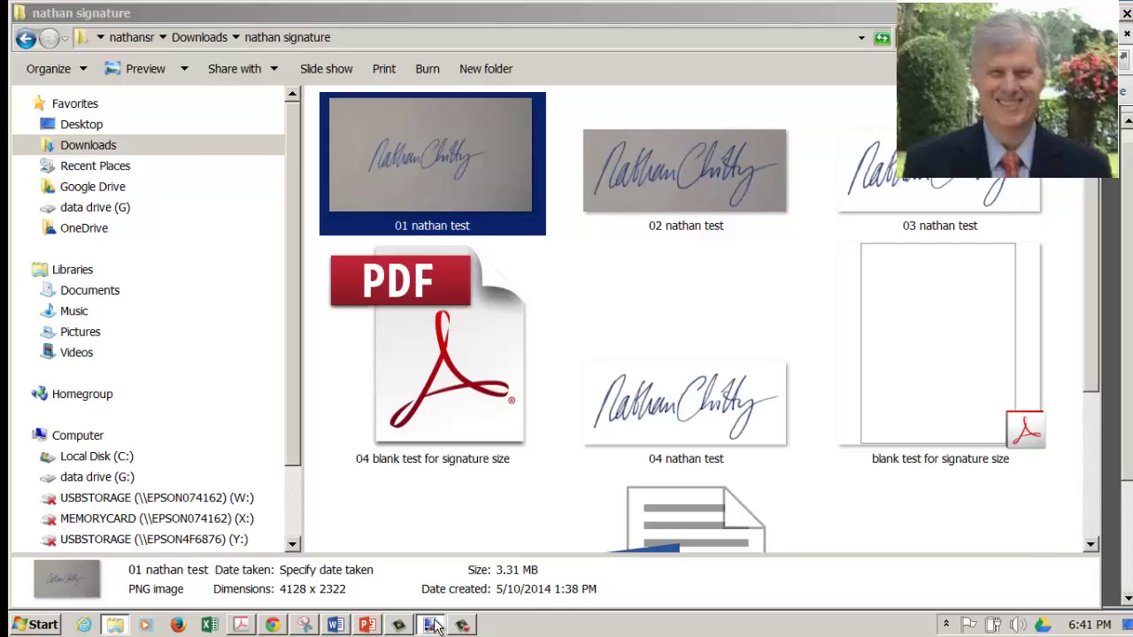
pyautogui.click(62, 38)
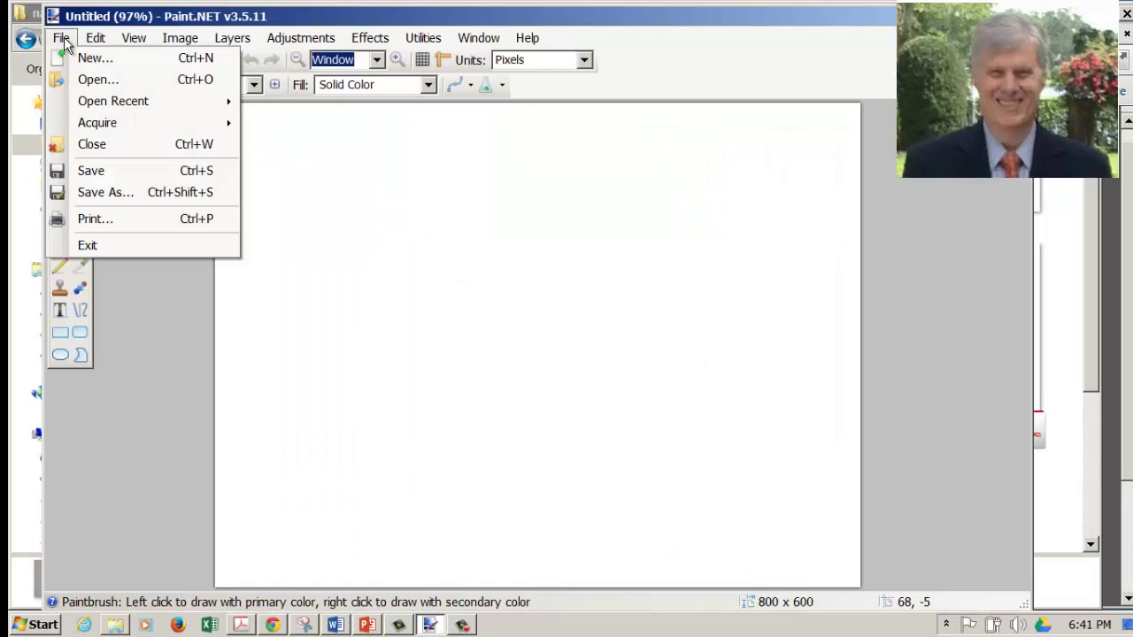
pyautogui.click(112, 79)
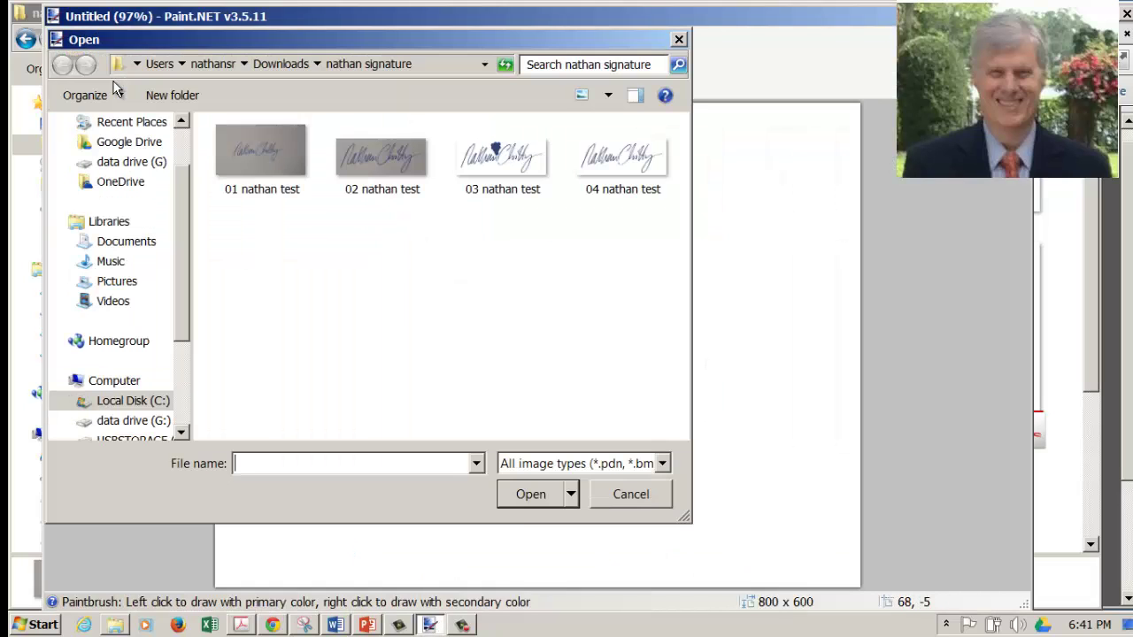
pyautogui.click(262, 163)
pyautogui.click(531, 495)
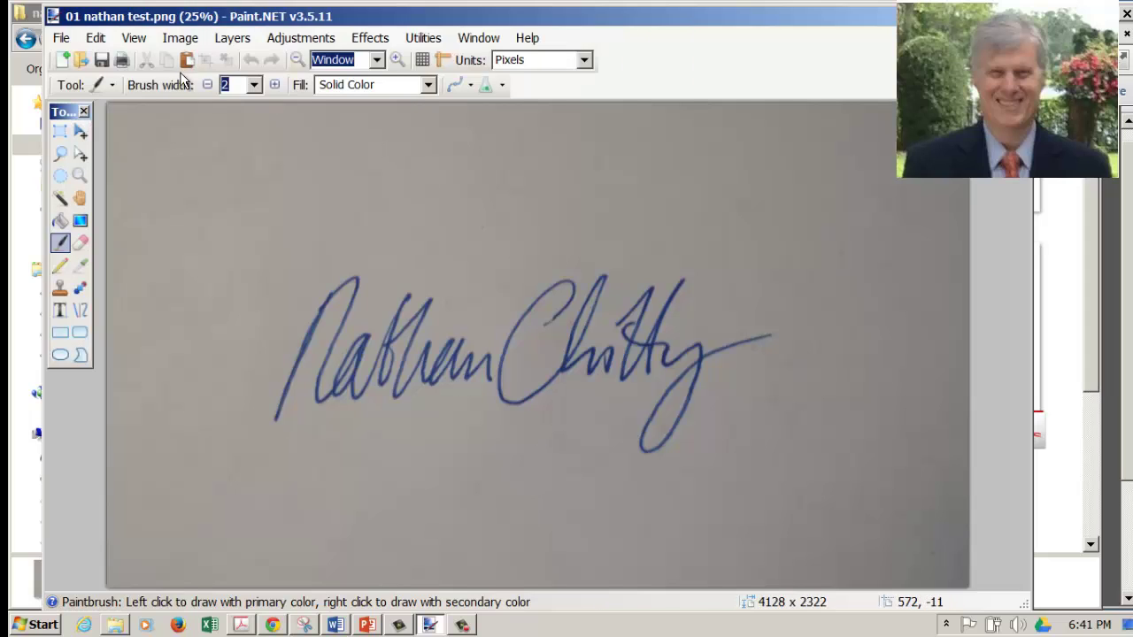
# Step: Crop the image to a 2538 x 1063 rectangle tightly around the signature
pyautogui.click(182, 38)
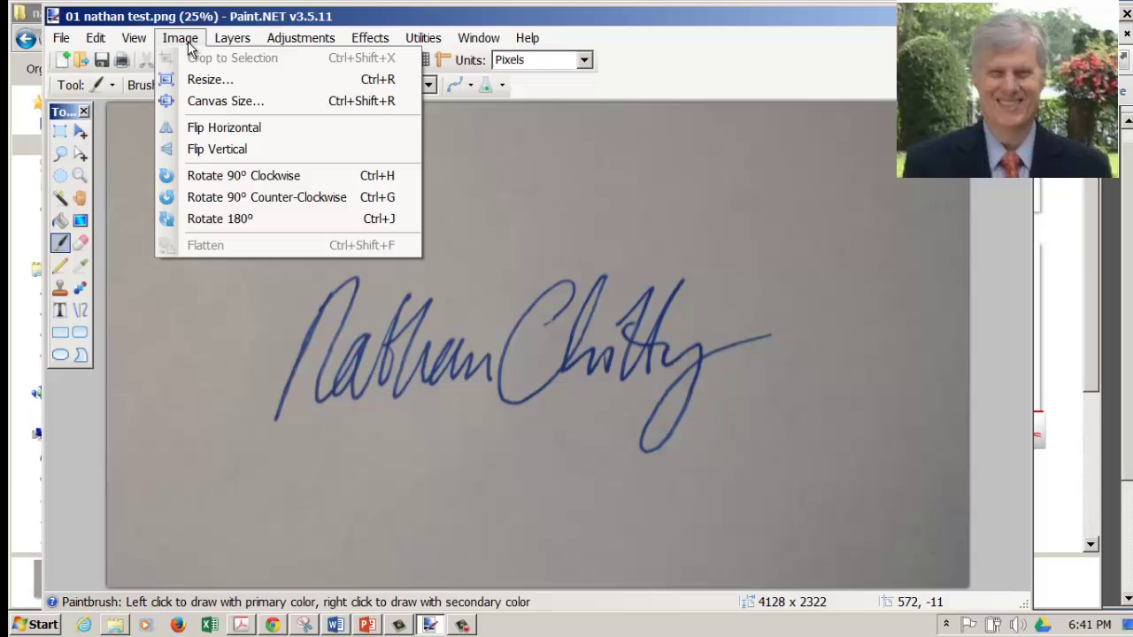
pyautogui.click(59, 131)
pyautogui.click(60, 131)
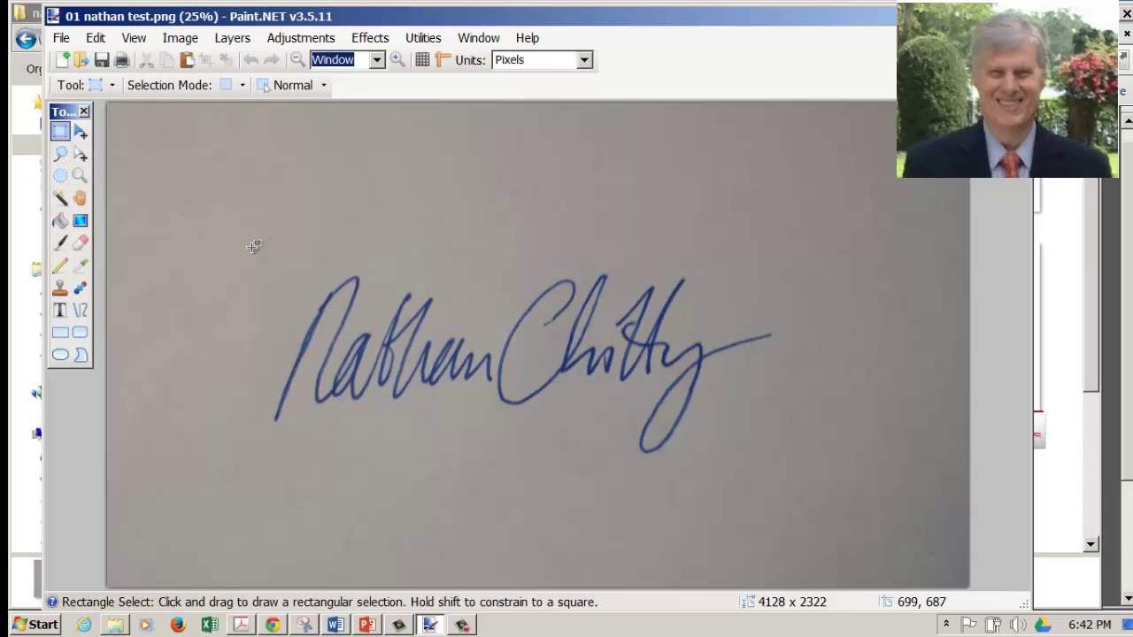
pyautogui.moveTo(253, 247)
pyautogui.mouseDown()
pyautogui.moveTo(253, 269)
pyautogui.moveTo(687, 507)
pyautogui.moveTo(820, 459)
pyautogui.moveTo(779, 468)
pyautogui.mouseUp()
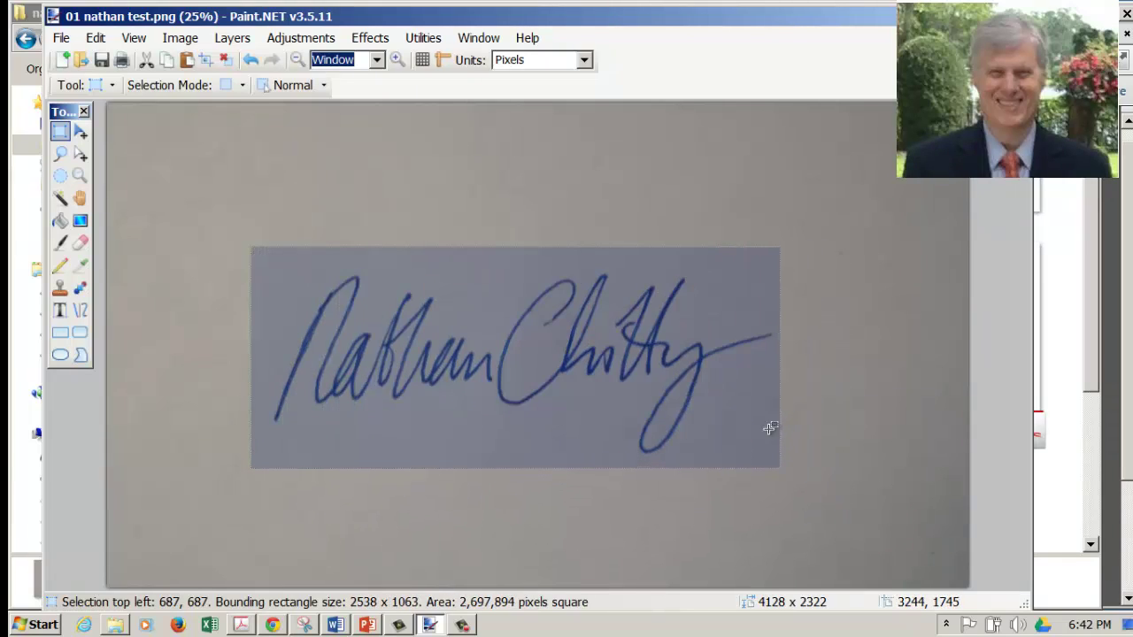
pyautogui.click(179, 38)
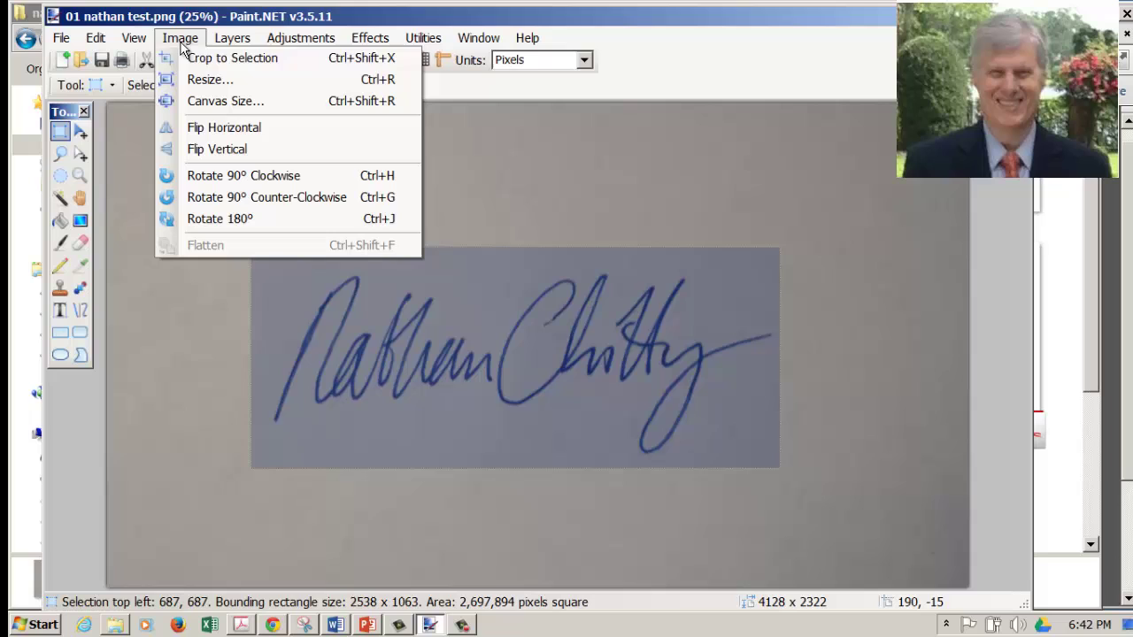
pyautogui.click(196, 55)
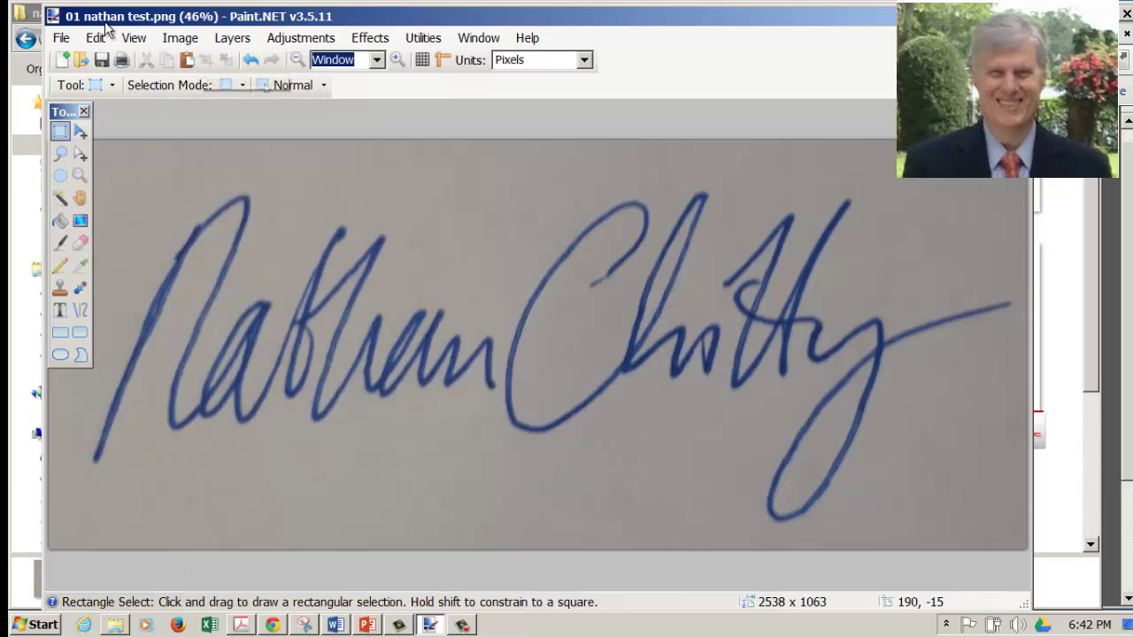
# Step: From Save As, create a new folder named camtaisia inside nathan signature and open it
pyautogui.click(62, 39)
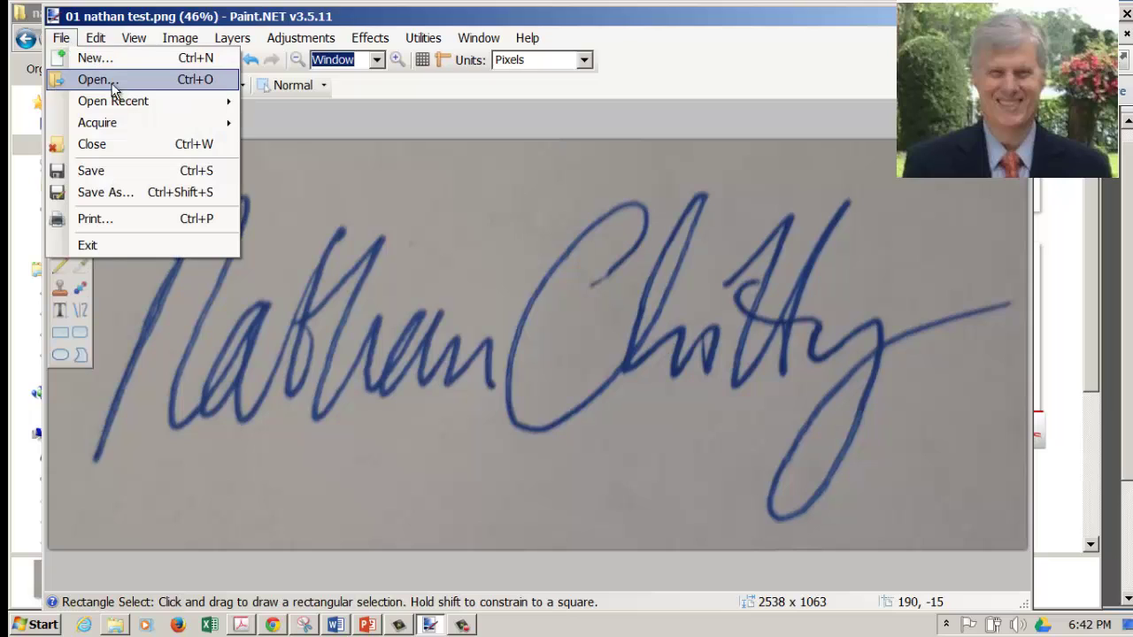
pyautogui.click(96, 191)
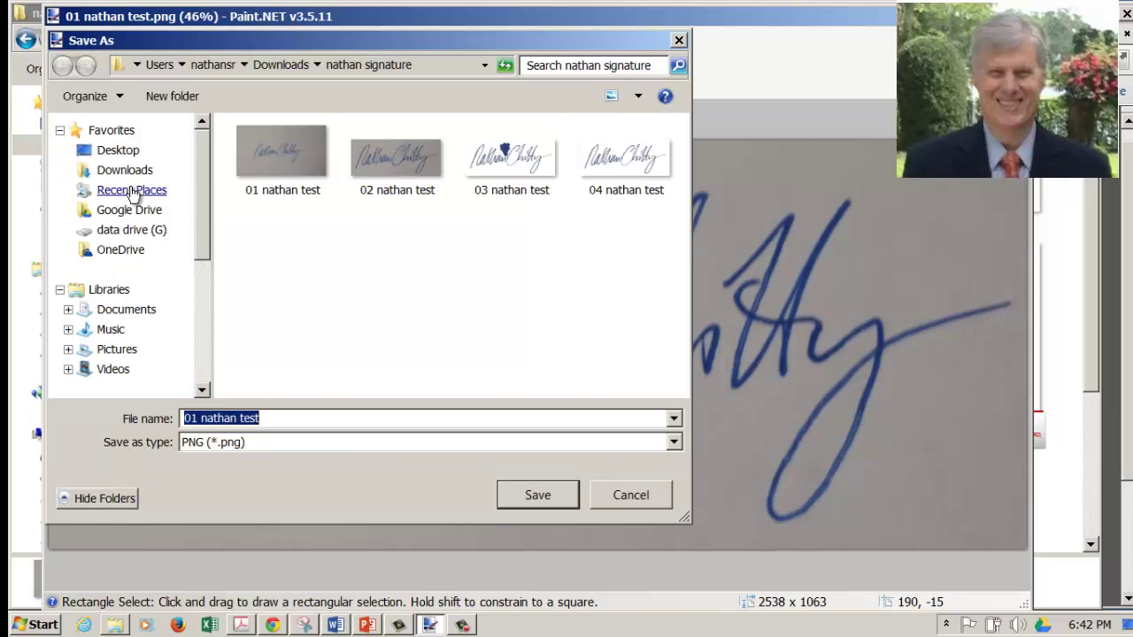
pyautogui.rightClick(352, 241)
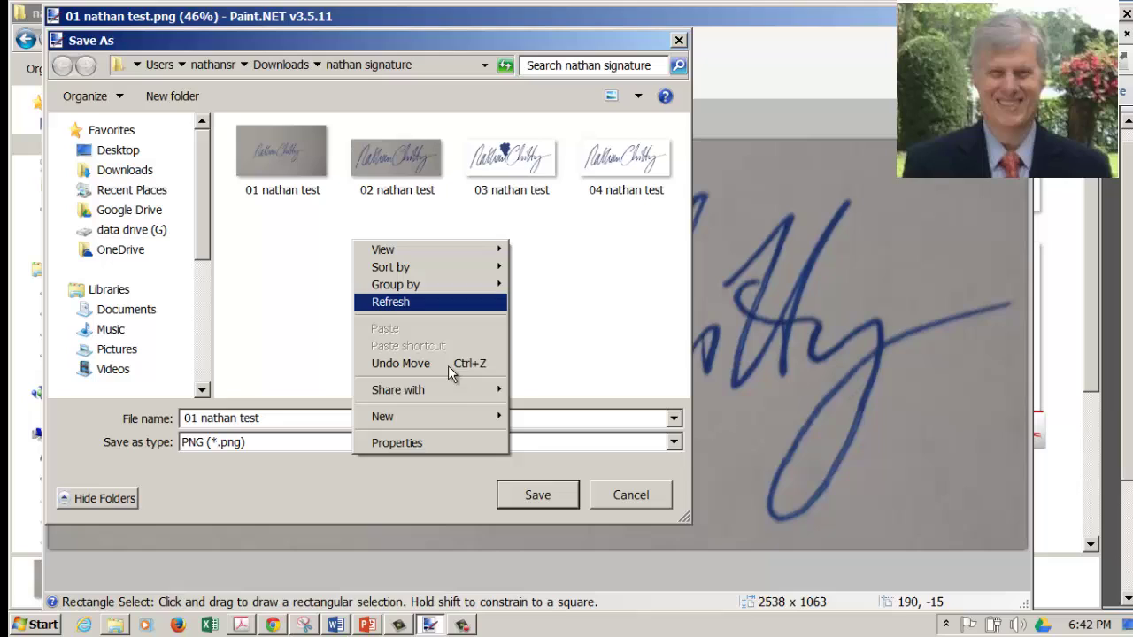
pyautogui.moveTo(456, 409)
pyautogui.click(614, 152)
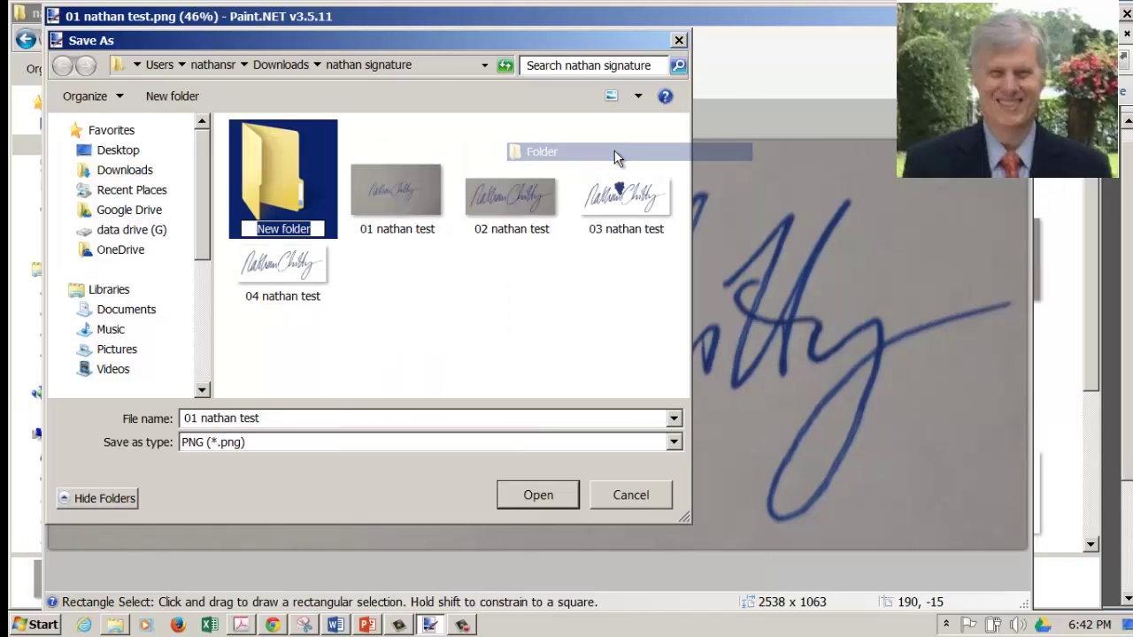
pyautogui.write('camp')
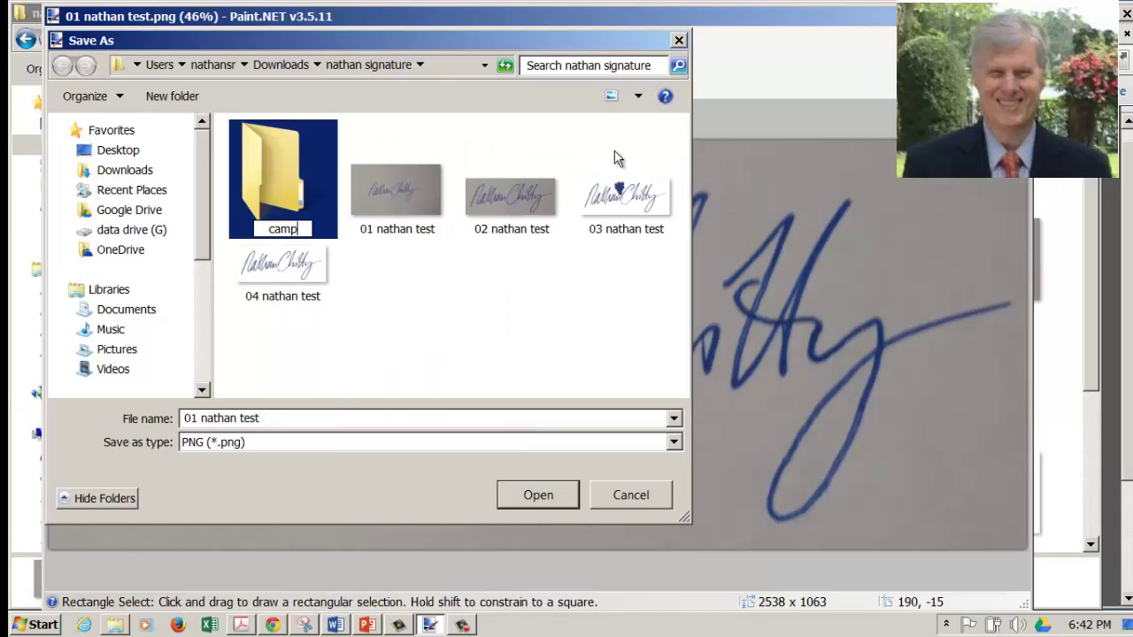
pyautogui.press('BackSpace')
pyautogui.write('taisia')
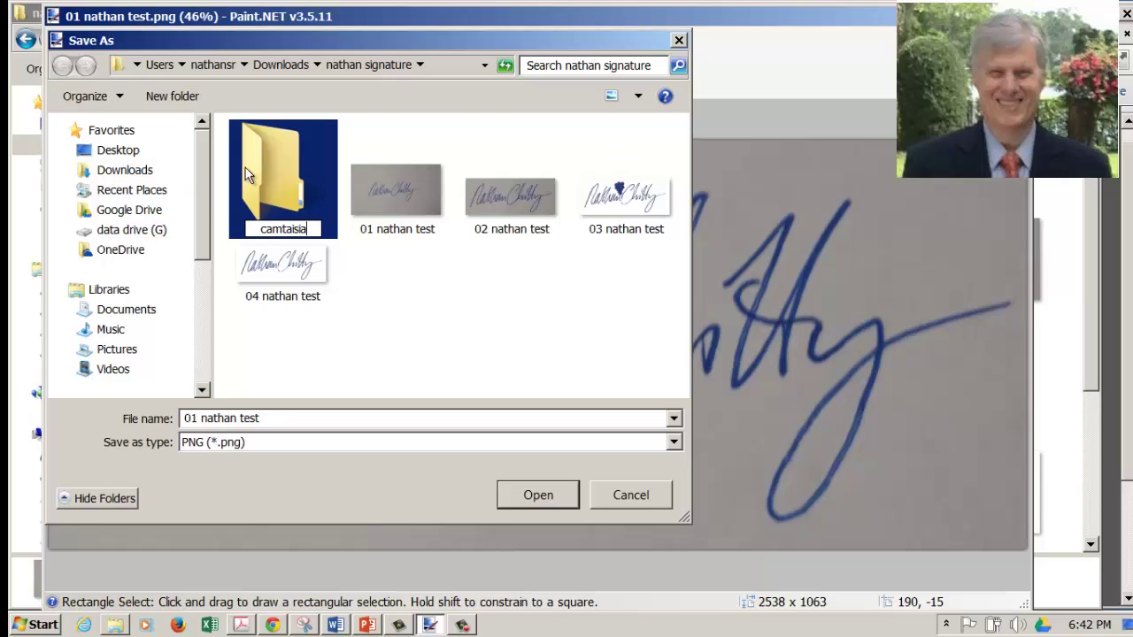
pyautogui.click(286, 185)
pyautogui.doubleClick(286, 185)
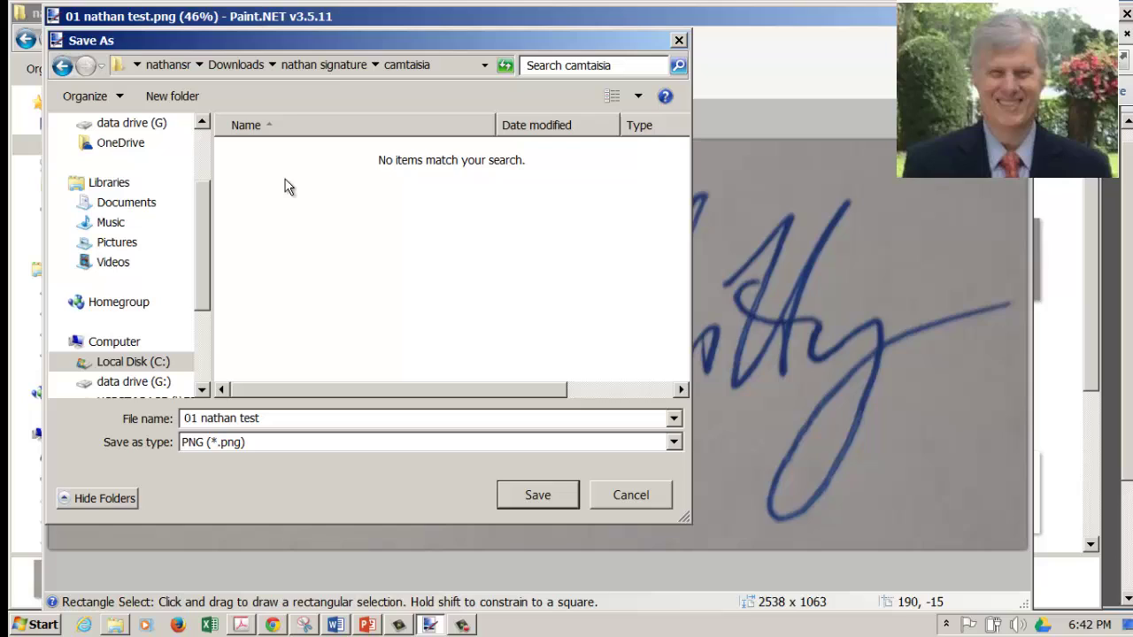
# Step: Save the cropped image there as 02 nathan test.png with default PNG settings
pyautogui.click(201, 417)
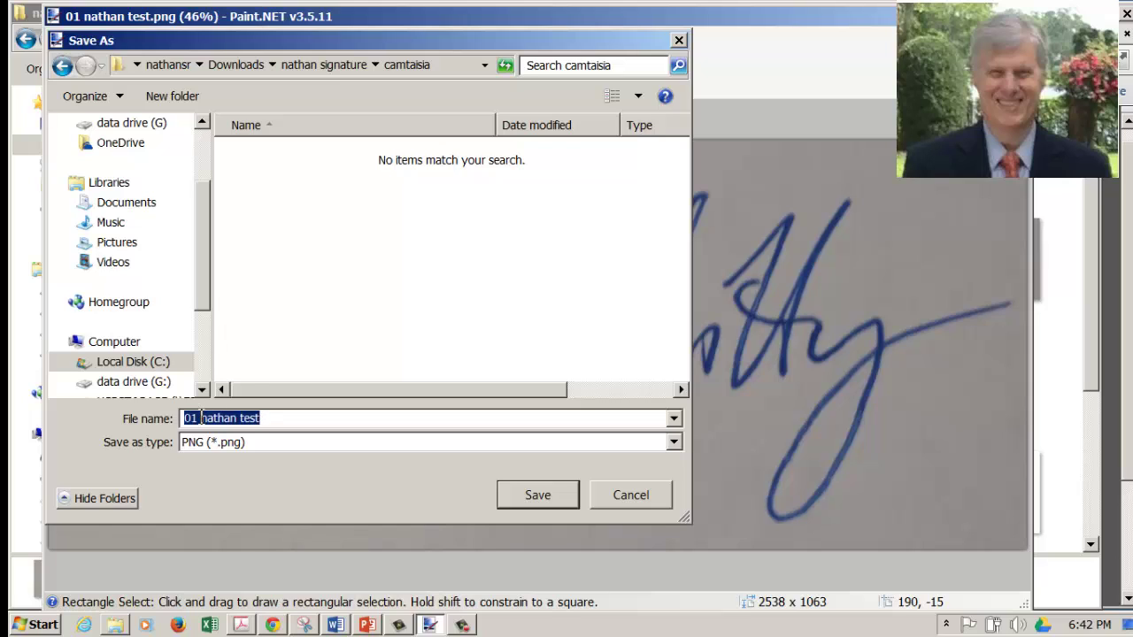
pyautogui.click(199, 417)
pyautogui.press('BackSpace')
pyautogui.write('2')
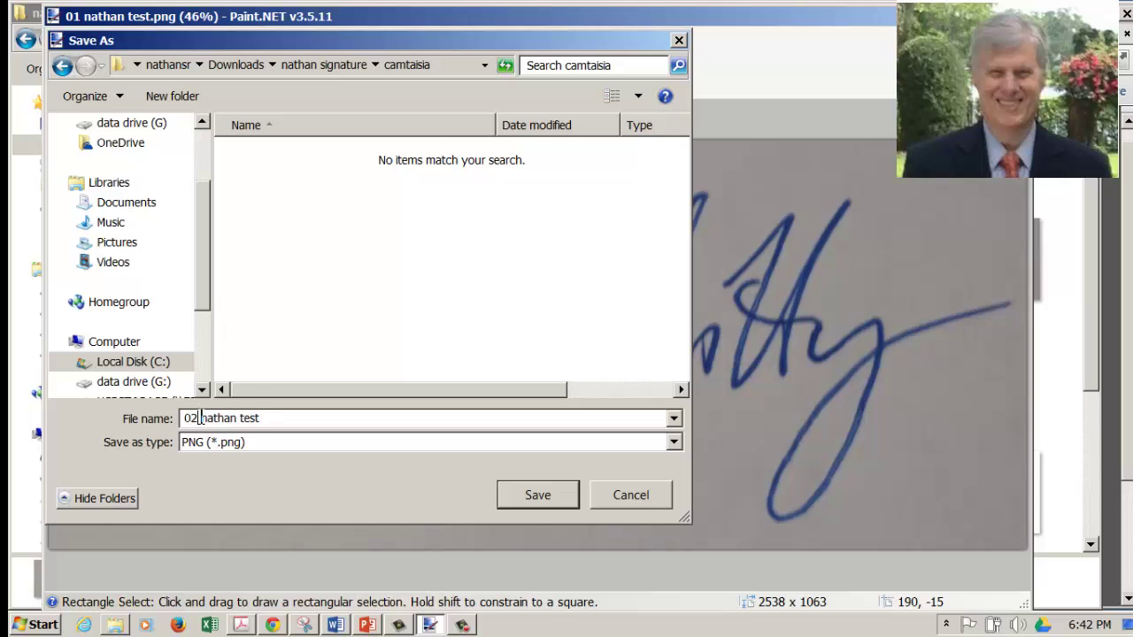
pyautogui.click(555, 496)
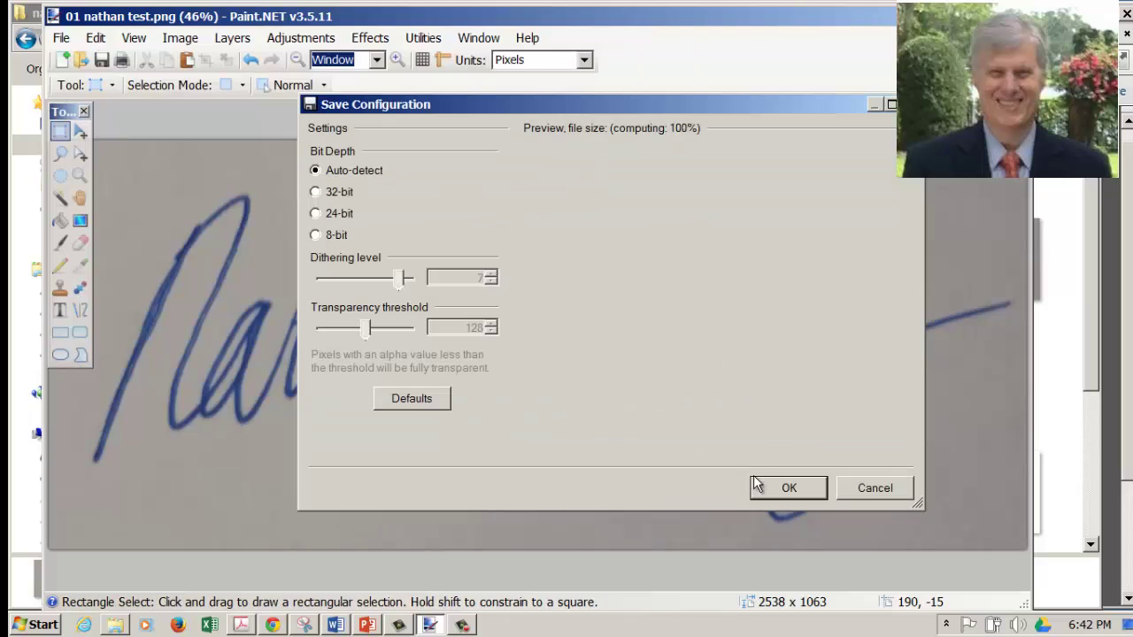
pyautogui.click(796, 489)
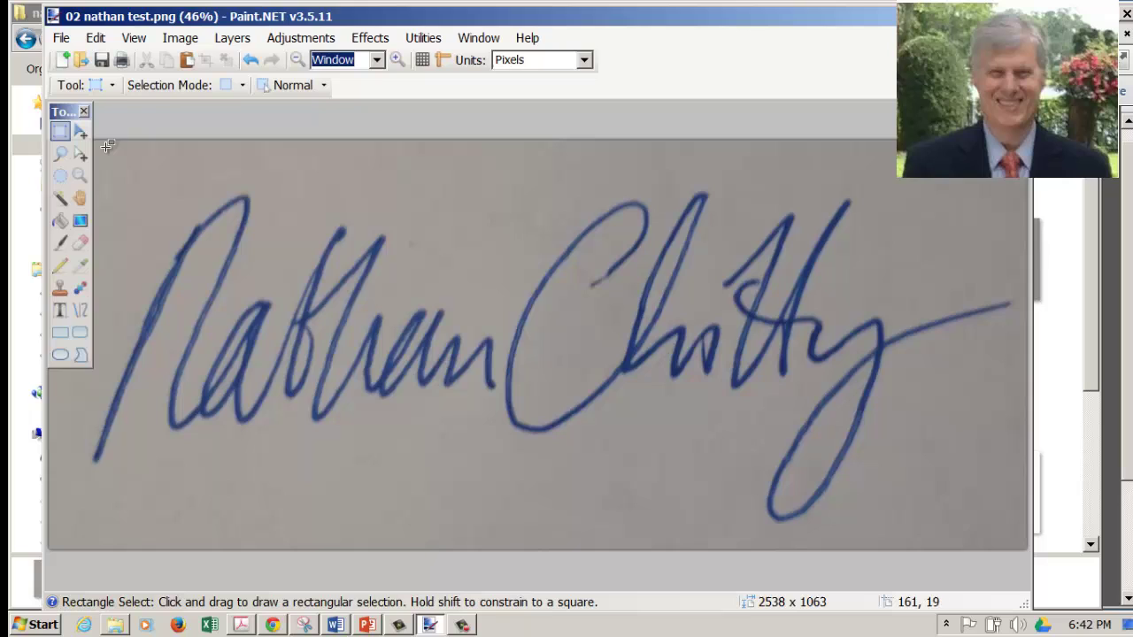
# Step: Delete the grey paper background using the Magic Wand at about 29% tolerance
pyautogui.click(113, 85)
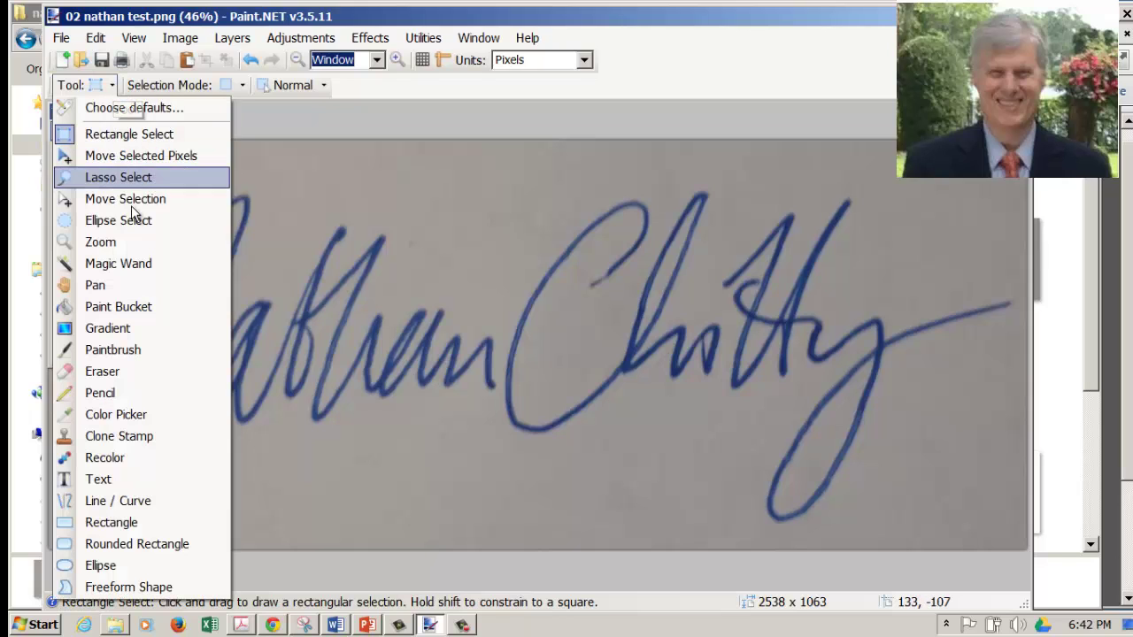
pyautogui.click(142, 262)
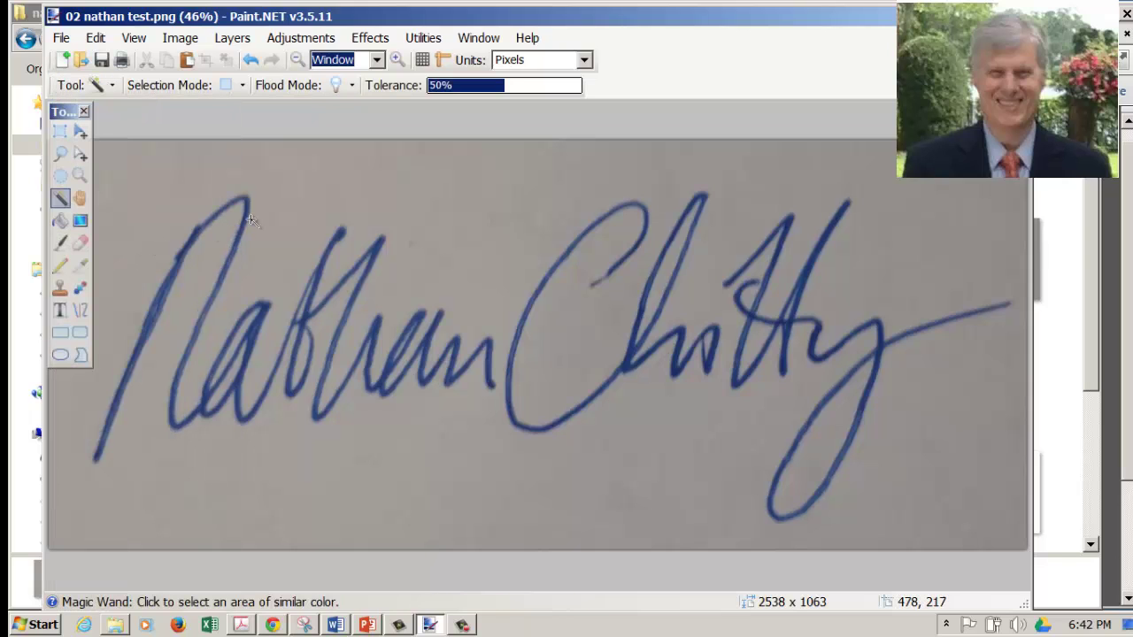
pyautogui.click(456, 88)
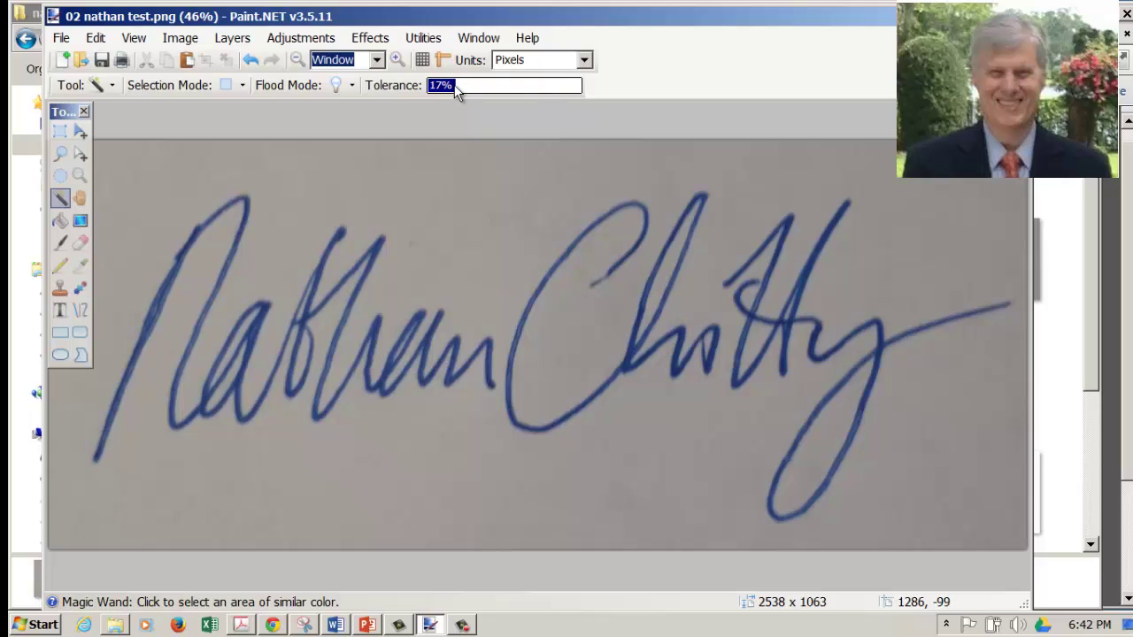
pyautogui.moveTo(454, 91); pyautogui.dragTo(475, 94)
pyautogui.click(468, 196)
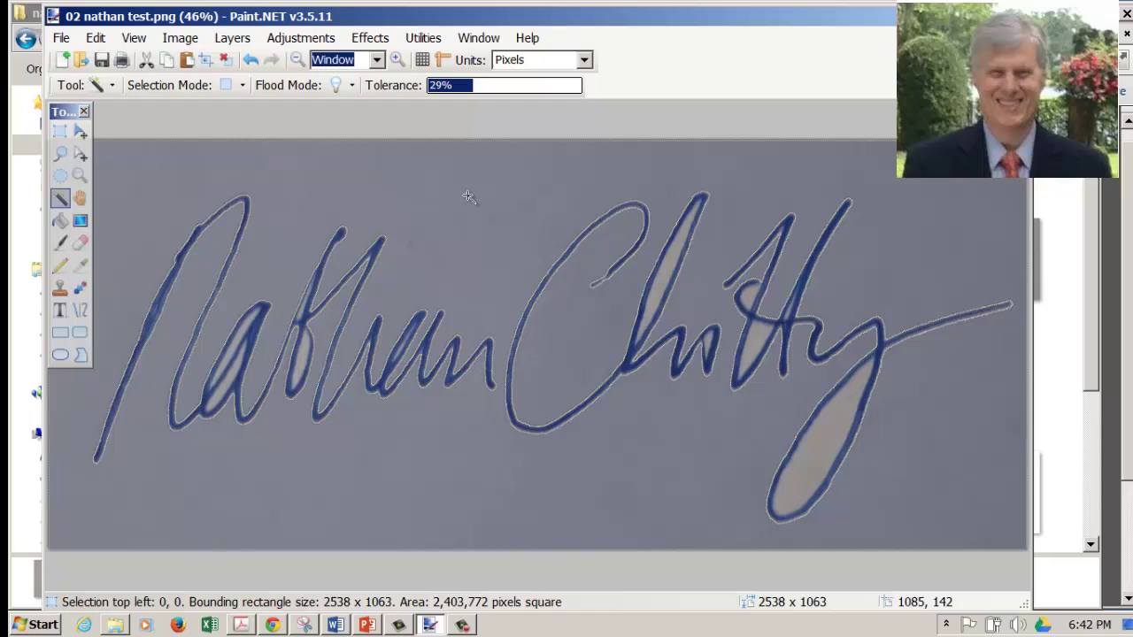
pyautogui.press('Delete')
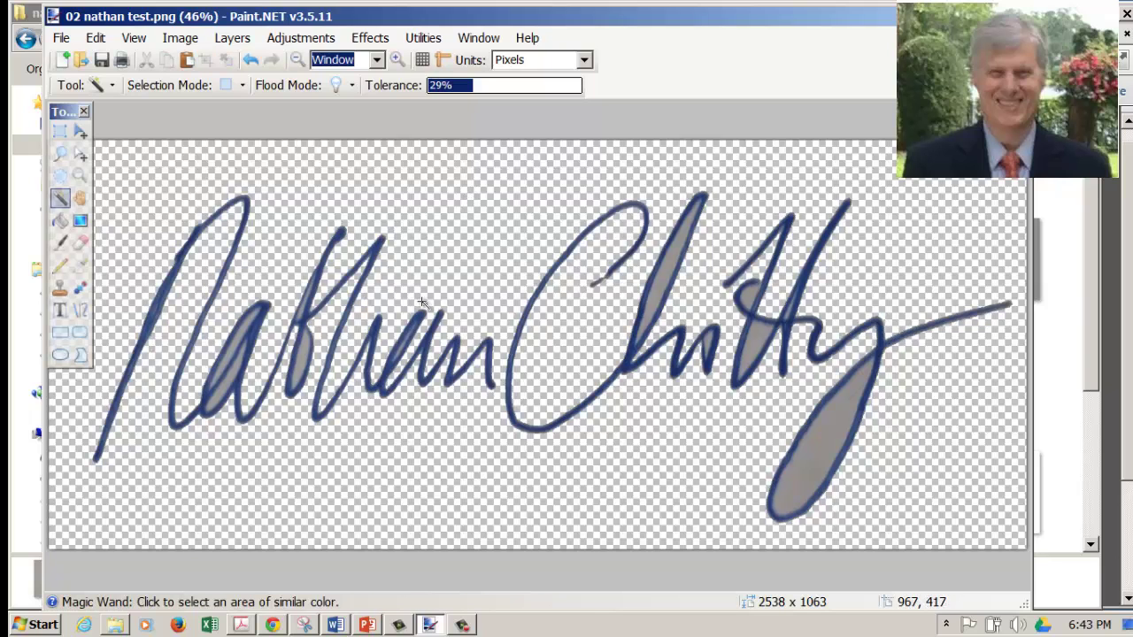
# Step: Erase the grey fills inside the a loops, the t stroke and small nearby patches
pyautogui.click(244, 330)
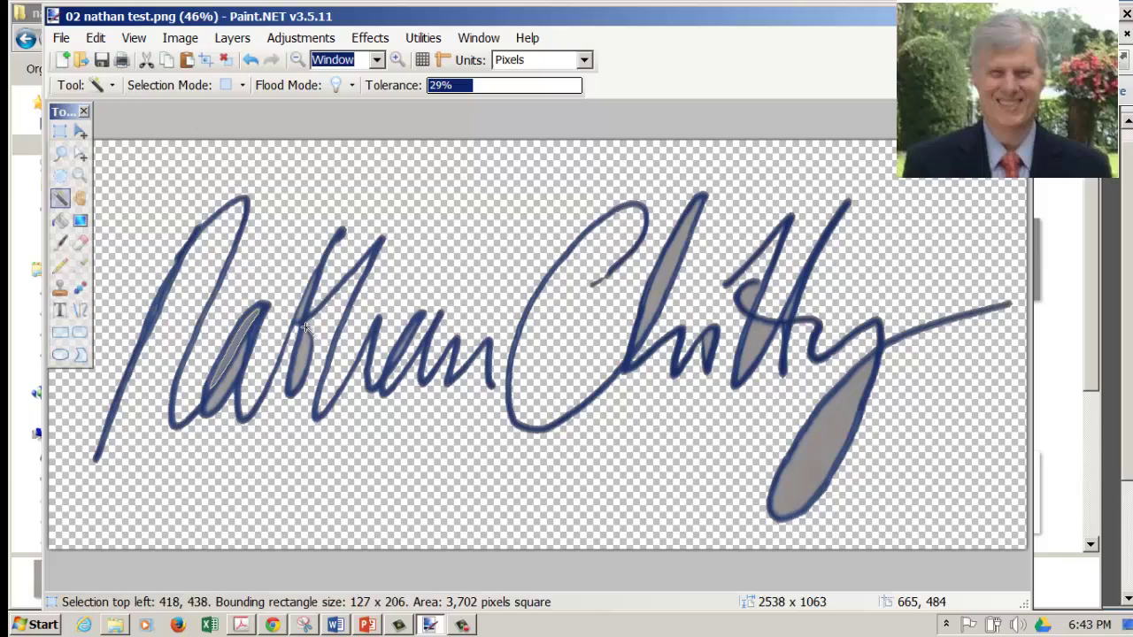
pyautogui.press('Delete')
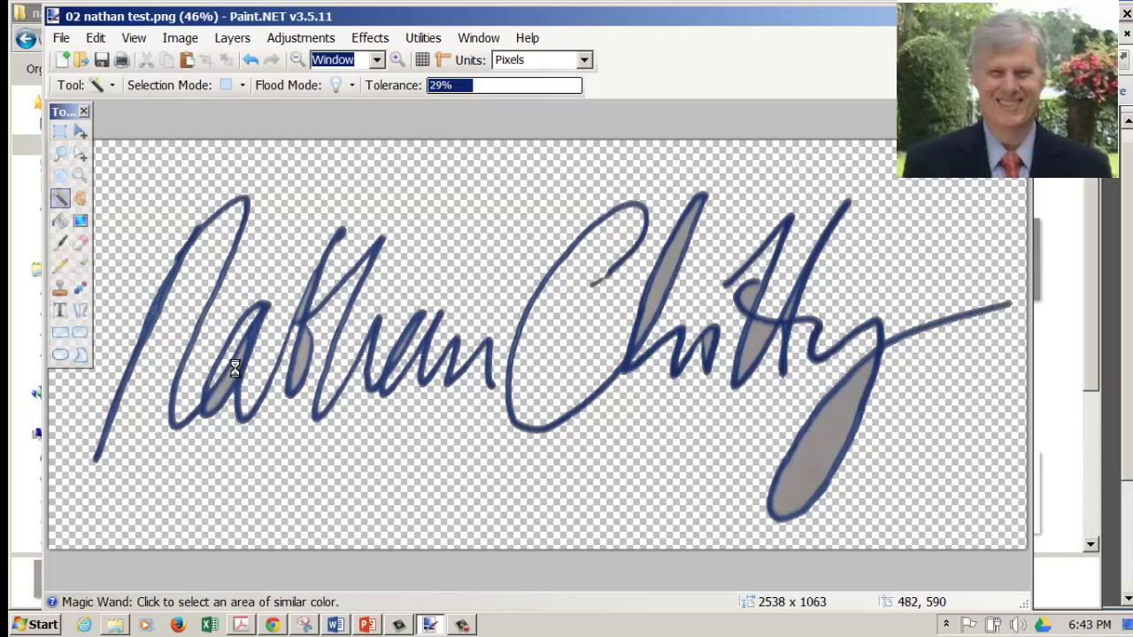
pyautogui.click(235, 367)
pyautogui.press('Delete')
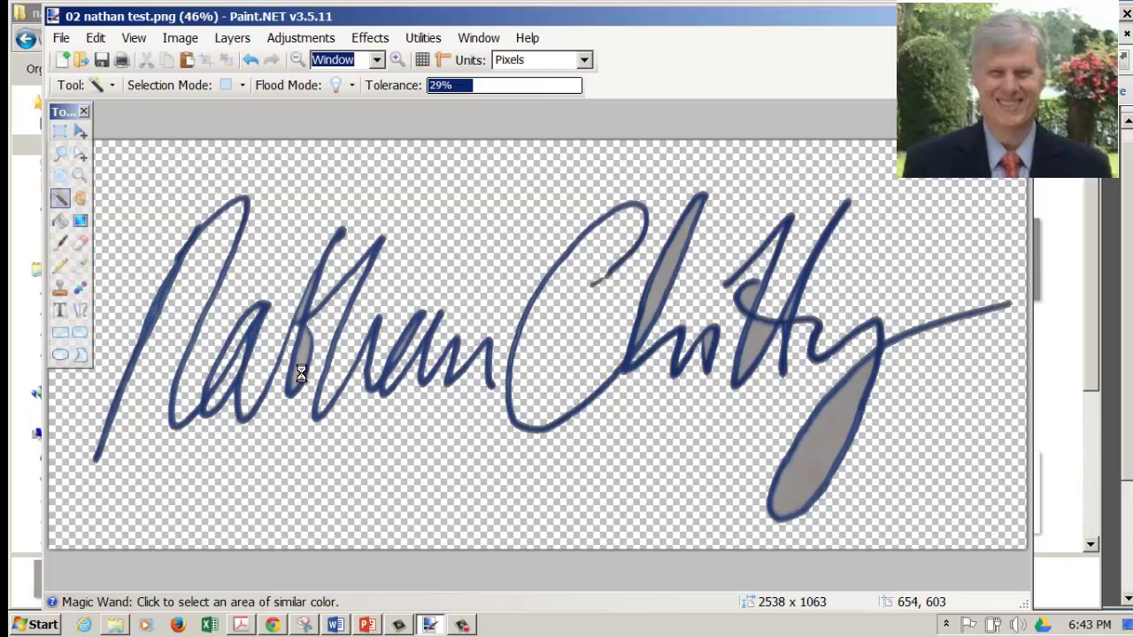
pyautogui.click(301, 373)
pyautogui.press('Delete')
pyautogui.click(303, 312)
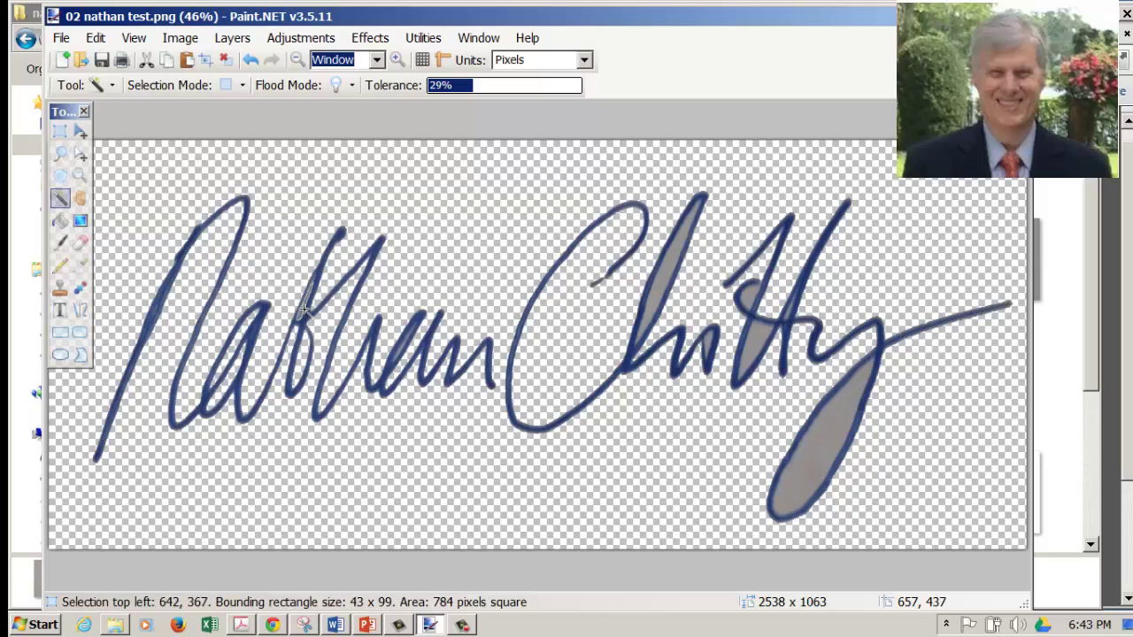
pyautogui.press('Delete')
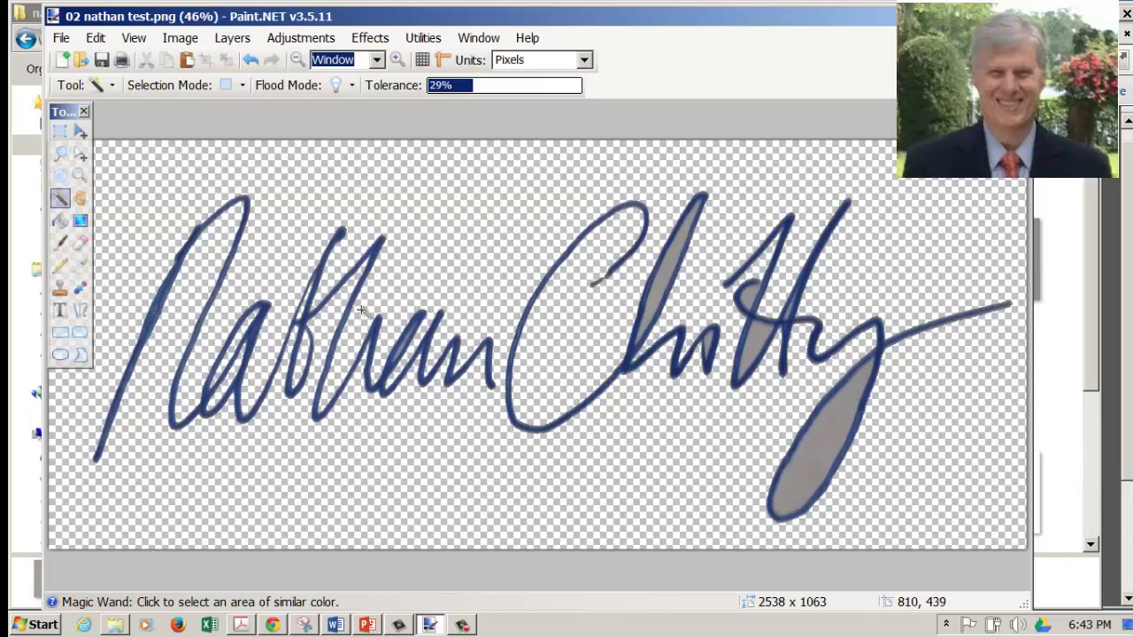
pyautogui.click(403, 348)
pyautogui.press('Delete')
# Step: Erase the grey fills inside the C loop, the t loop and the small loop
pyautogui.click(665, 268)
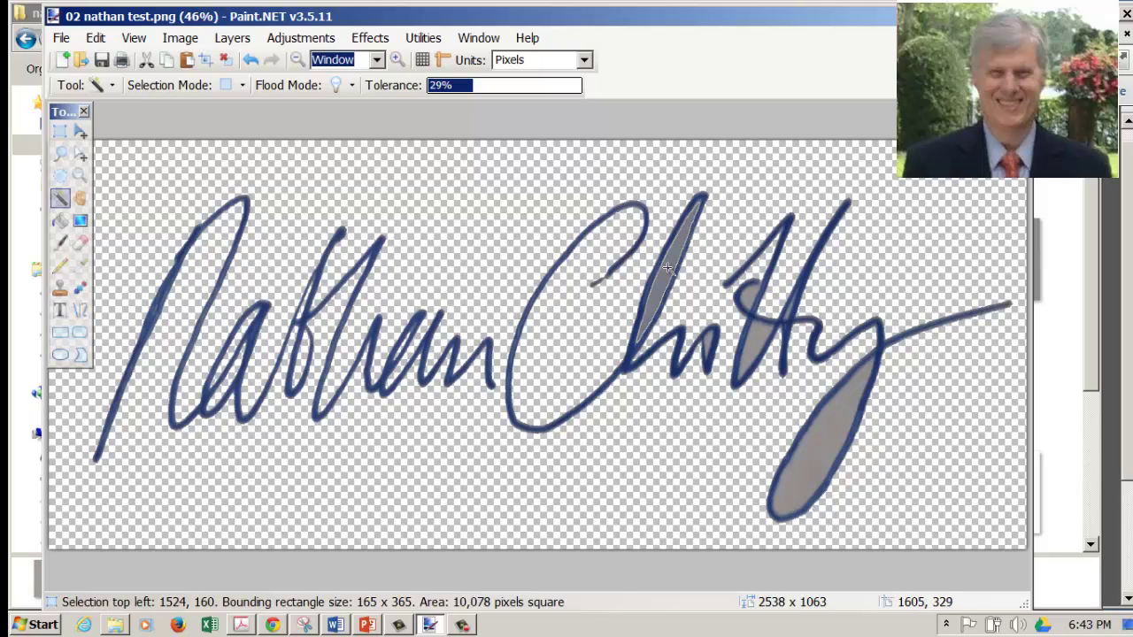
pyautogui.press('Delete')
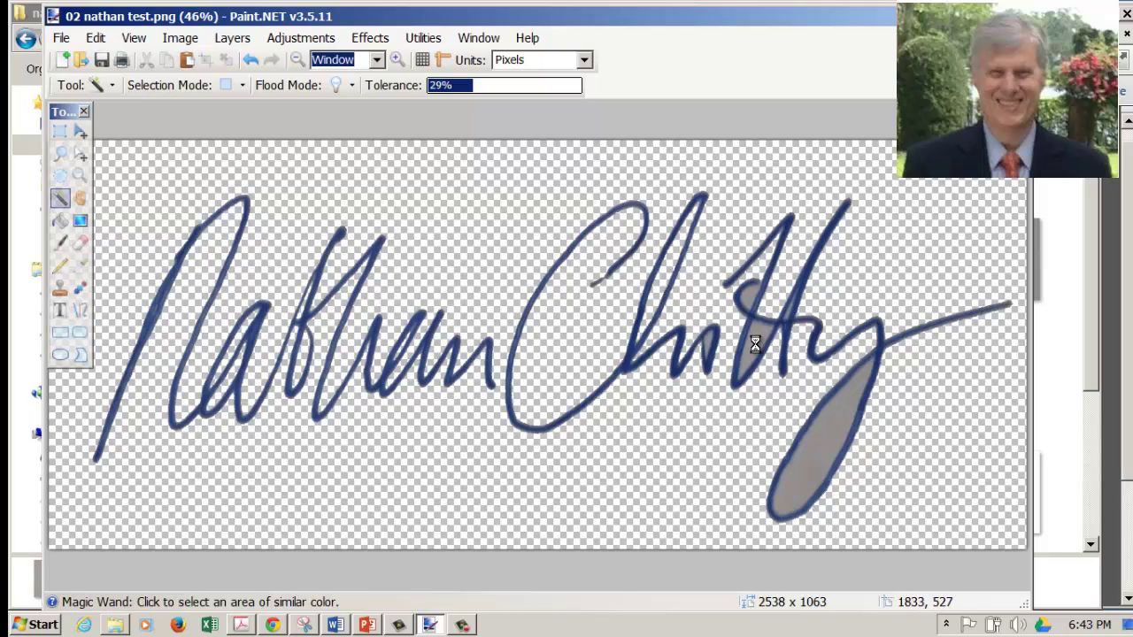
pyautogui.click(754, 332)
pyautogui.press('Delete')
pyautogui.click(748, 296)
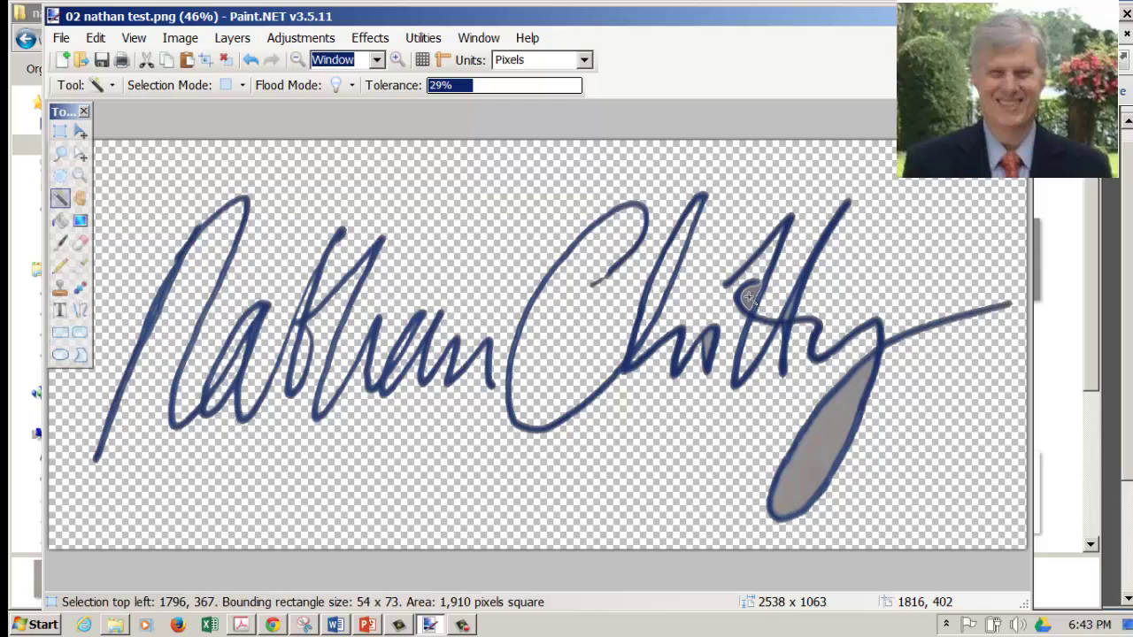
pyautogui.press('Delete')
# Step: Clear the grey sliver in the w stroke and the grey blob inside the tail loop
pyautogui.click(710, 347)
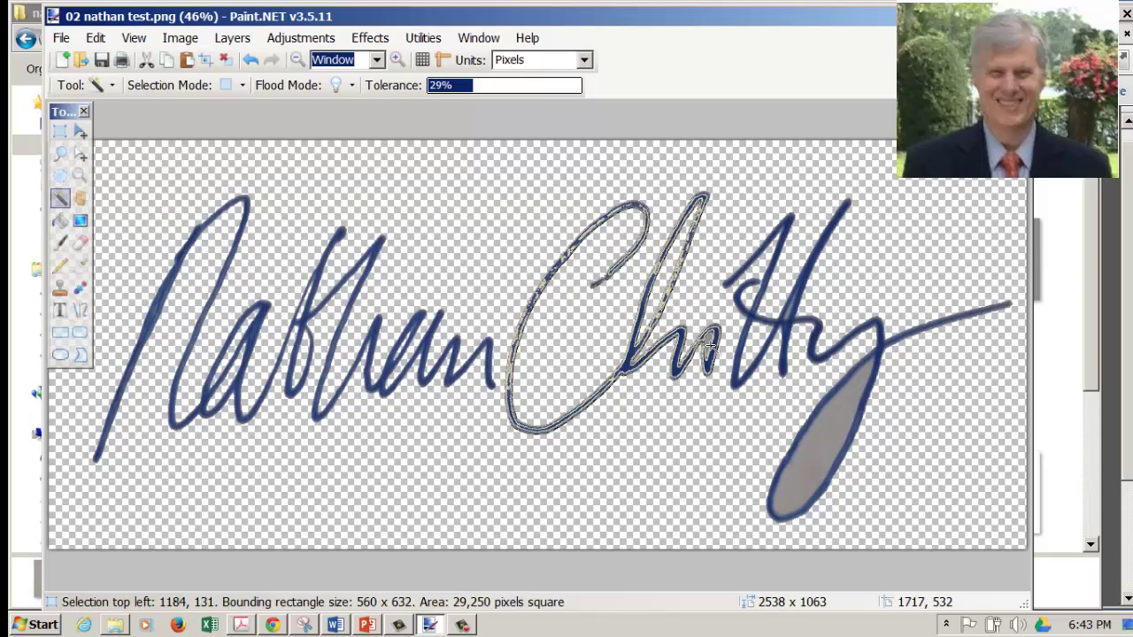
pyautogui.scroll(3, 712, 382)
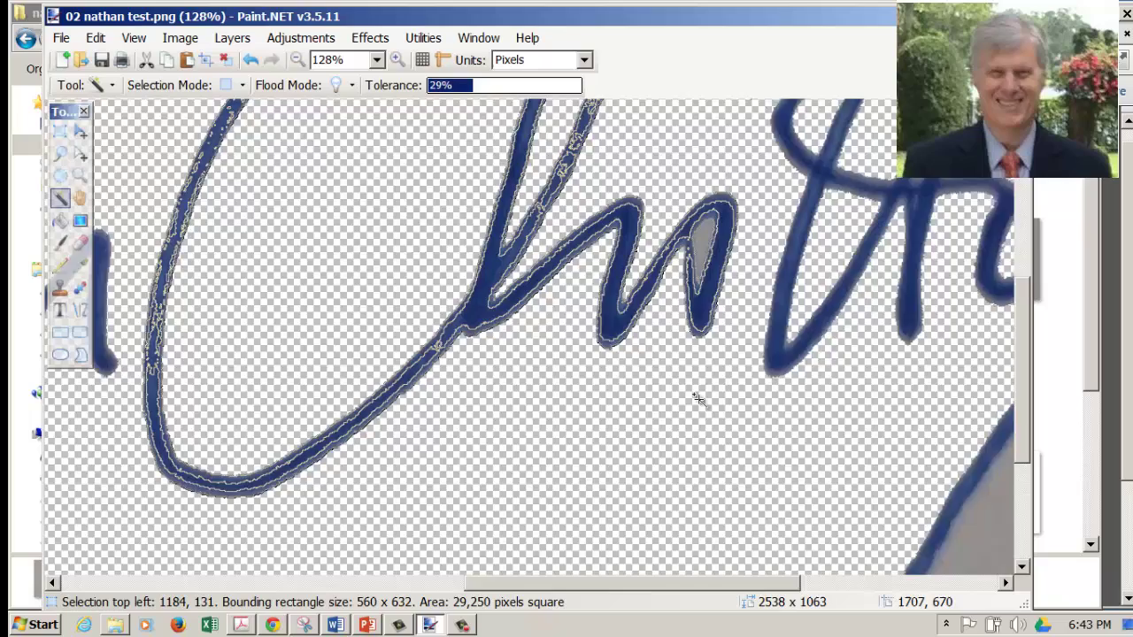
pyautogui.hotkey('ctrl', 'i')
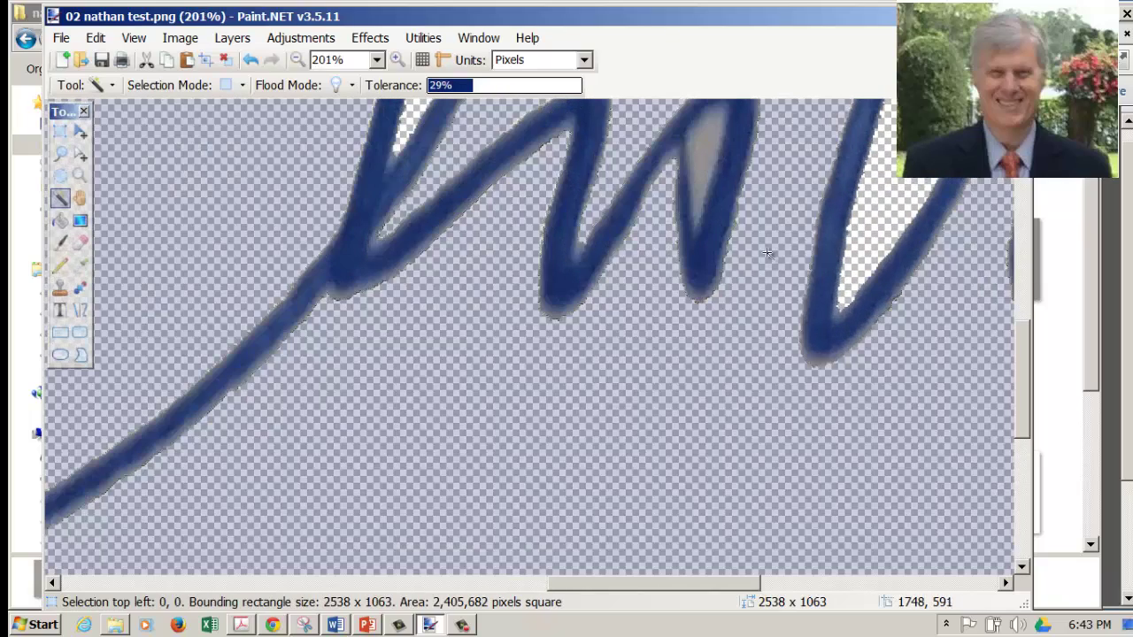
pyautogui.click(705, 164)
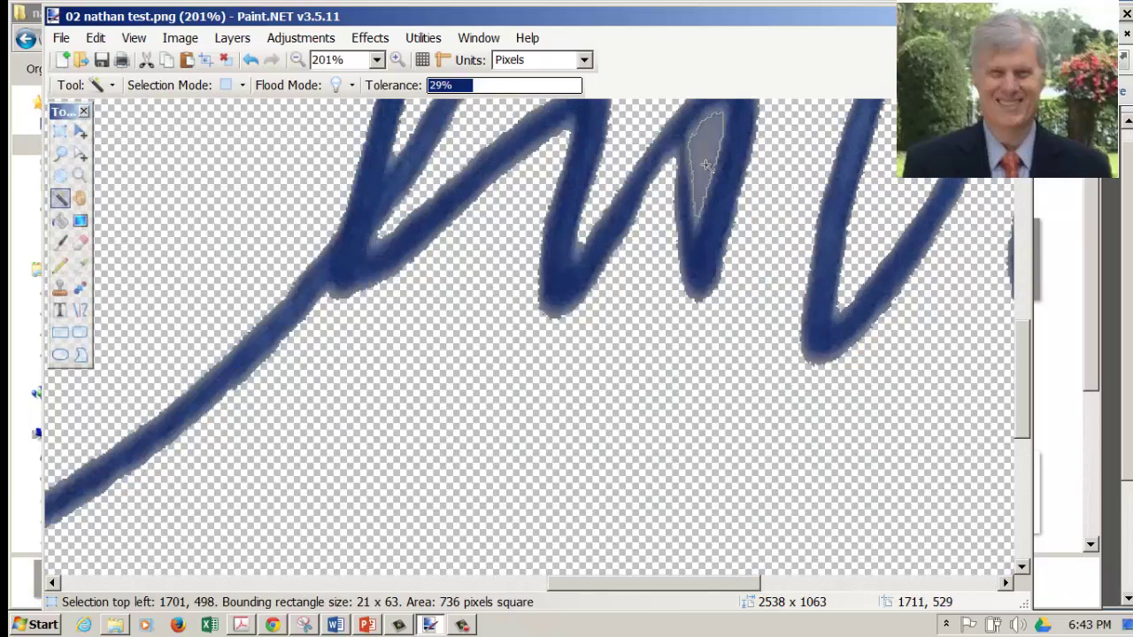
pyautogui.hotkey('ctrl', 'd')
pyautogui.scroll(-3, 694, 347)
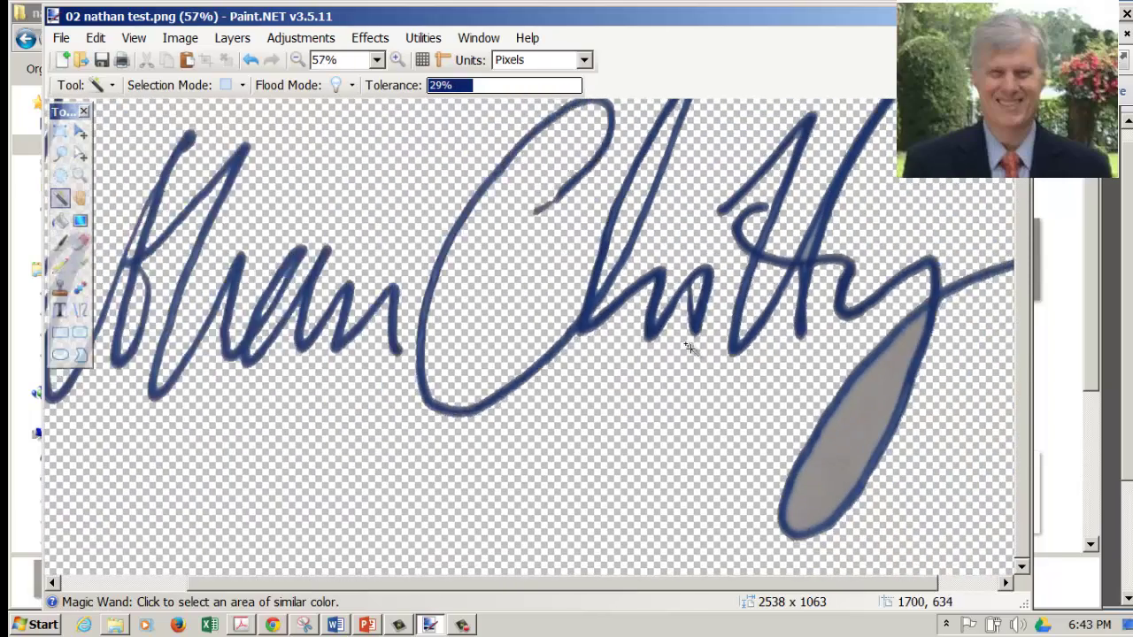
pyautogui.scroll(-1, 691, 348)
pyautogui.click(847, 432)
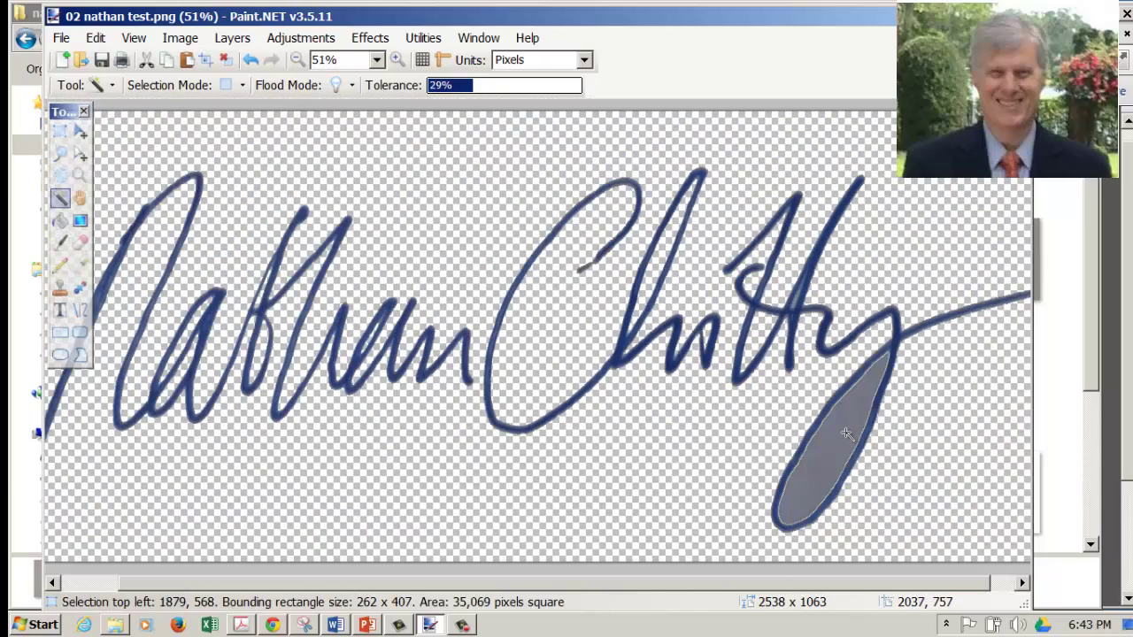
pyautogui.press('Delete')
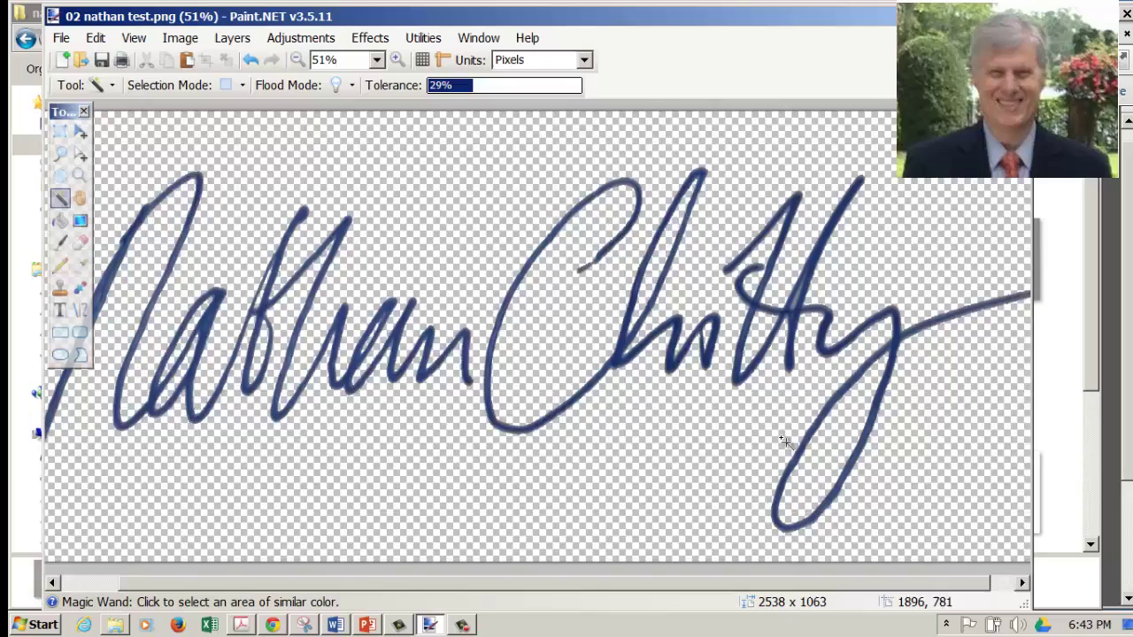
# Step: Erase the small grey streak left in a stroke
pyautogui.scroll(4, 784, 434)
pyautogui.scroll(5, 785, 365)
pyautogui.scroll(-3, 785, 365)
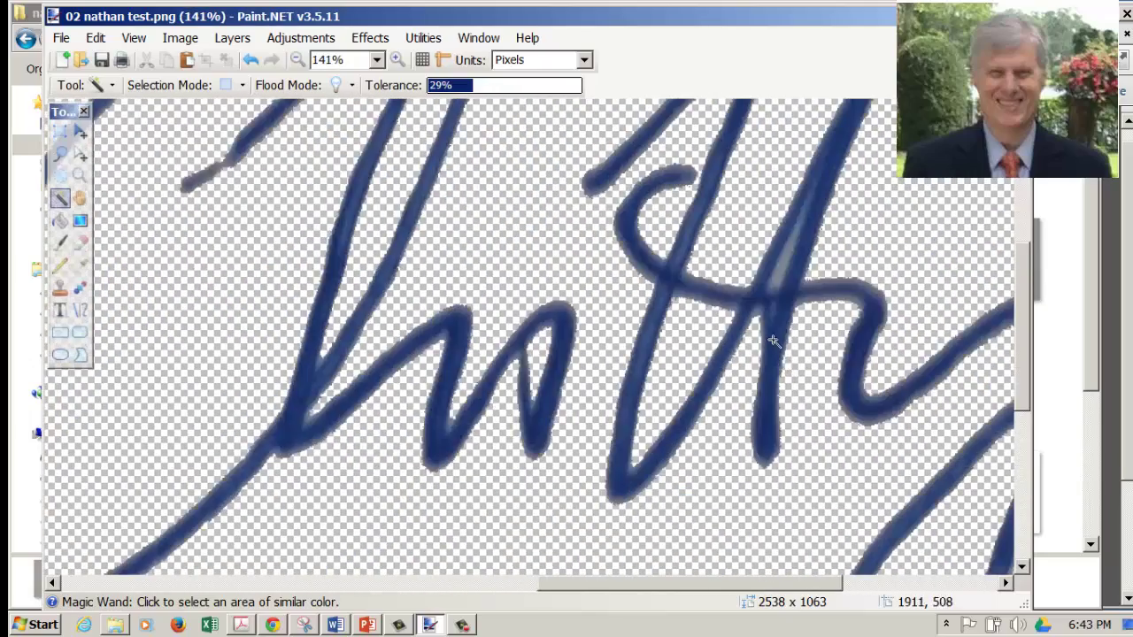
pyautogui.scroll(1, 785, 363)
pyautogui.click(784, 360)
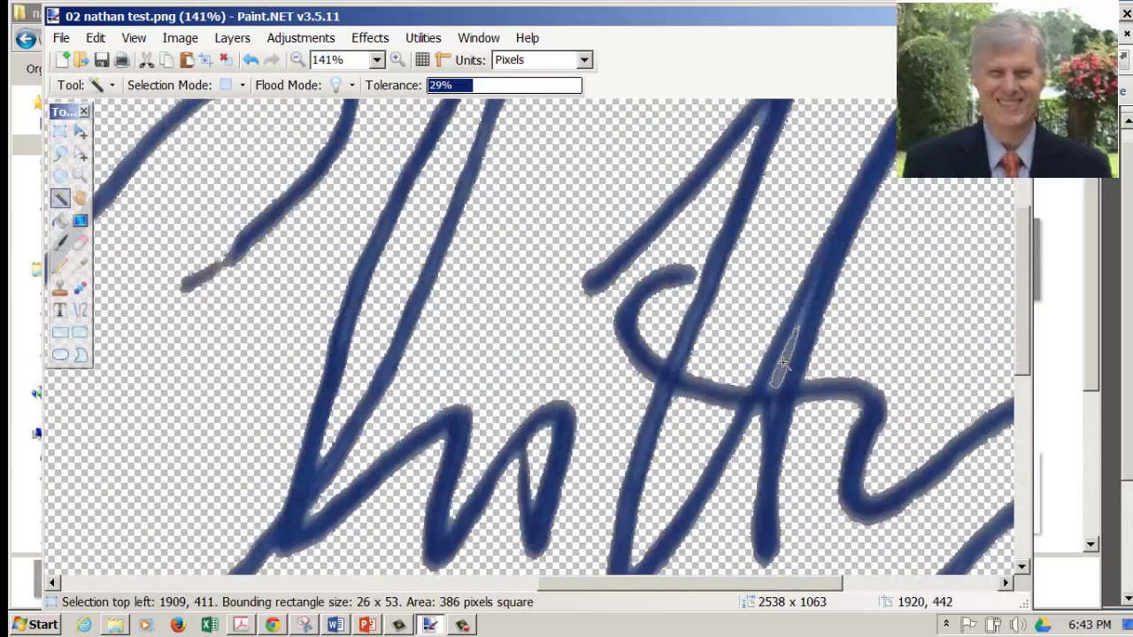
pyautogui.press('Delete')
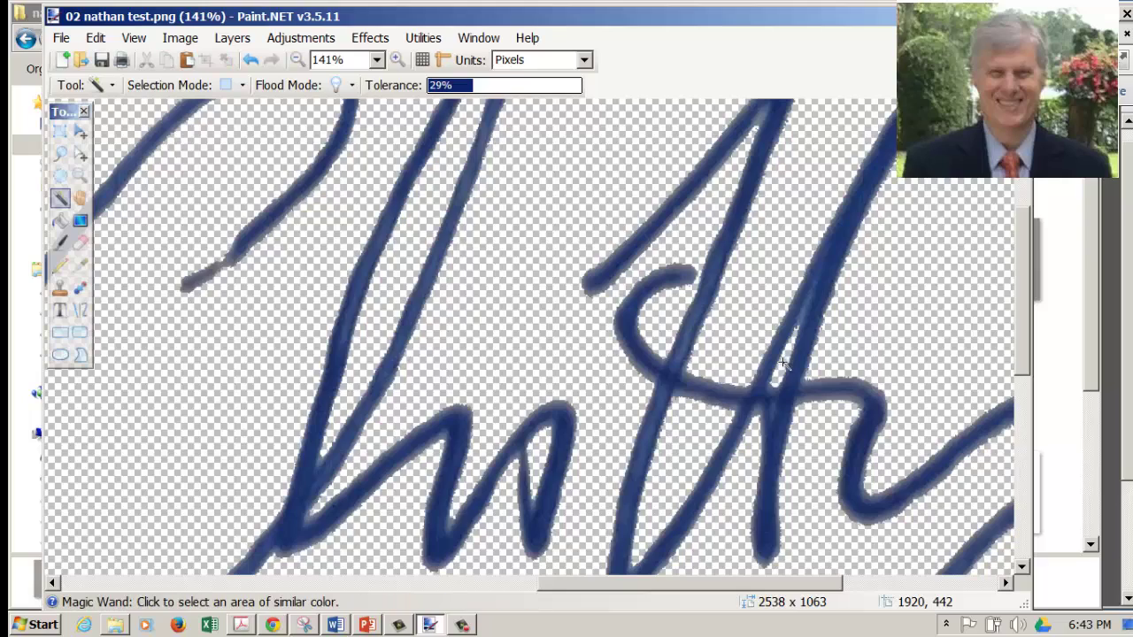
# Step: Check the w, t and crossing strokes for leftover grey edges
pyautogui.keyDown('ctrl'); pyautogui.scroll(-3, 614, 422); pyautogui.keyUp('ctrl')
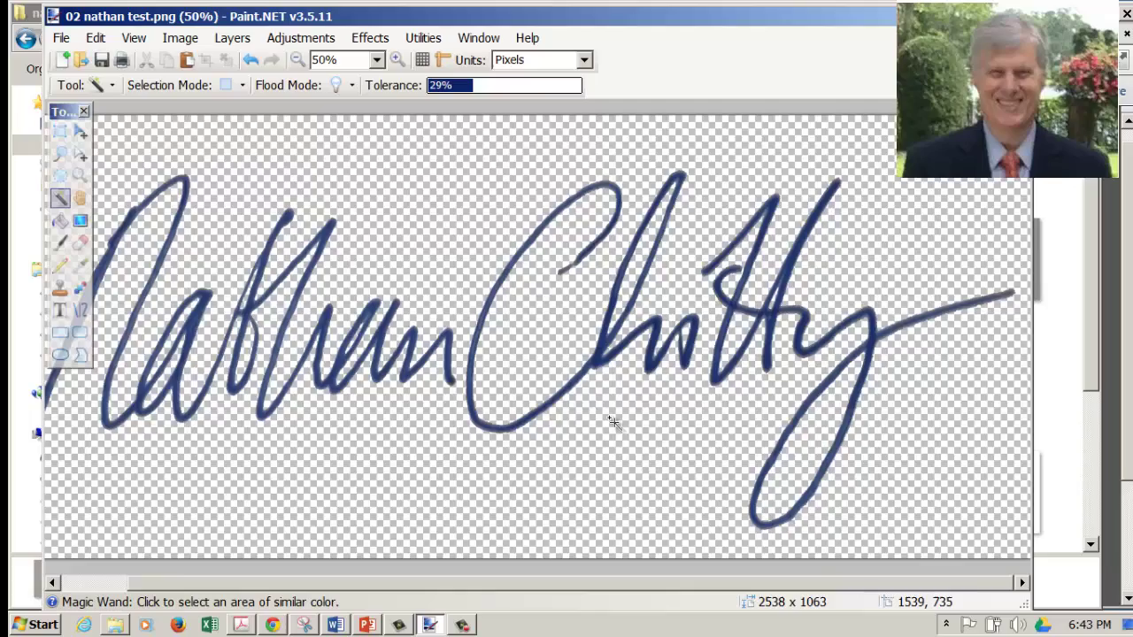
pyautogui.keyDown('ctrl'); pyautogui.scroll(4, 613, 422); pyautogui.keyUp('ctrl')
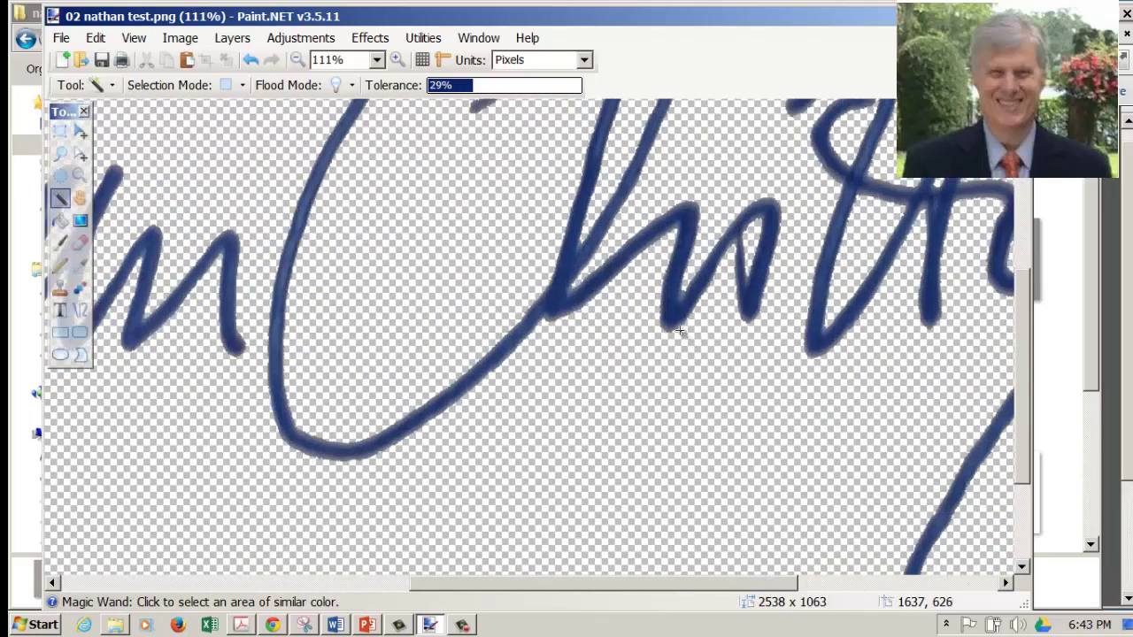
pyautogui.click(678, 329)
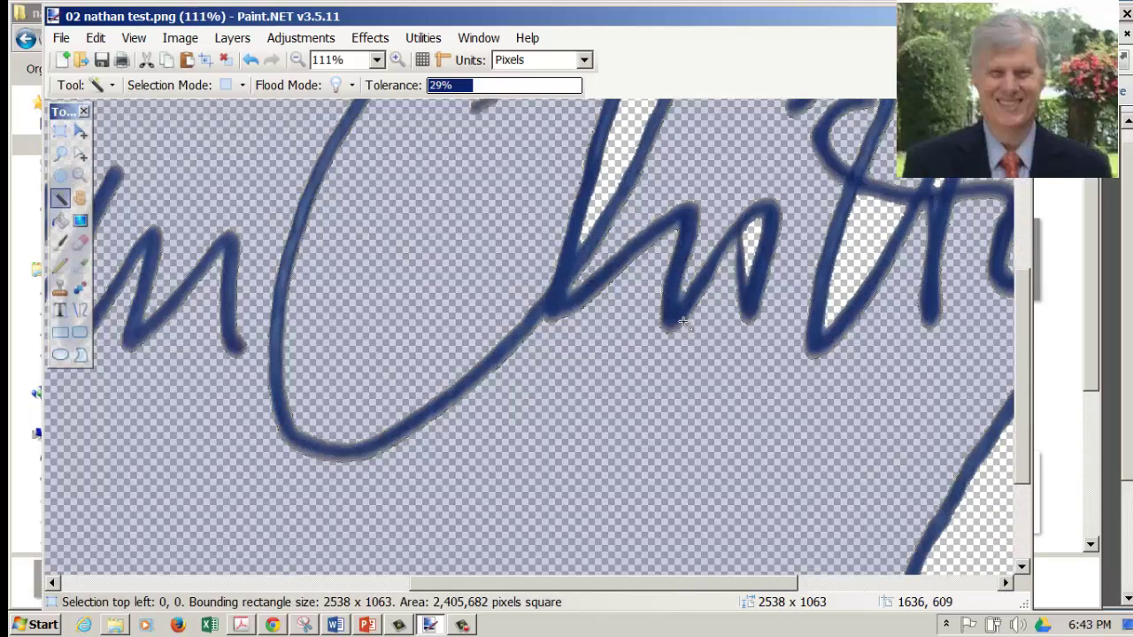
pyautogui.click(700, 326)
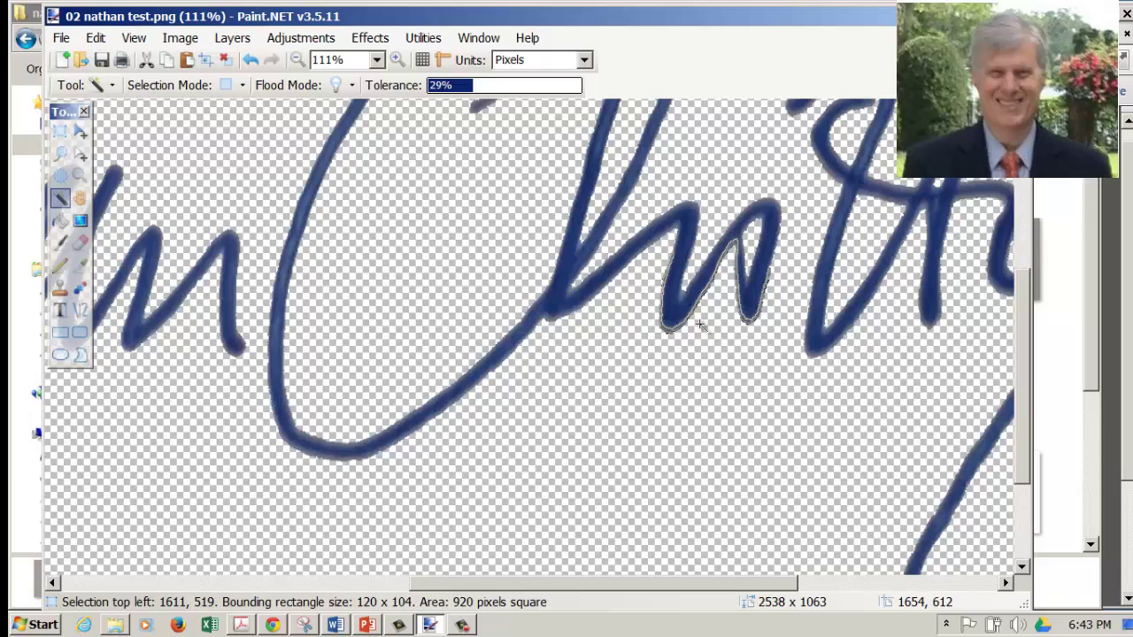
pyautogui.hotkey('ctrl', 'd')
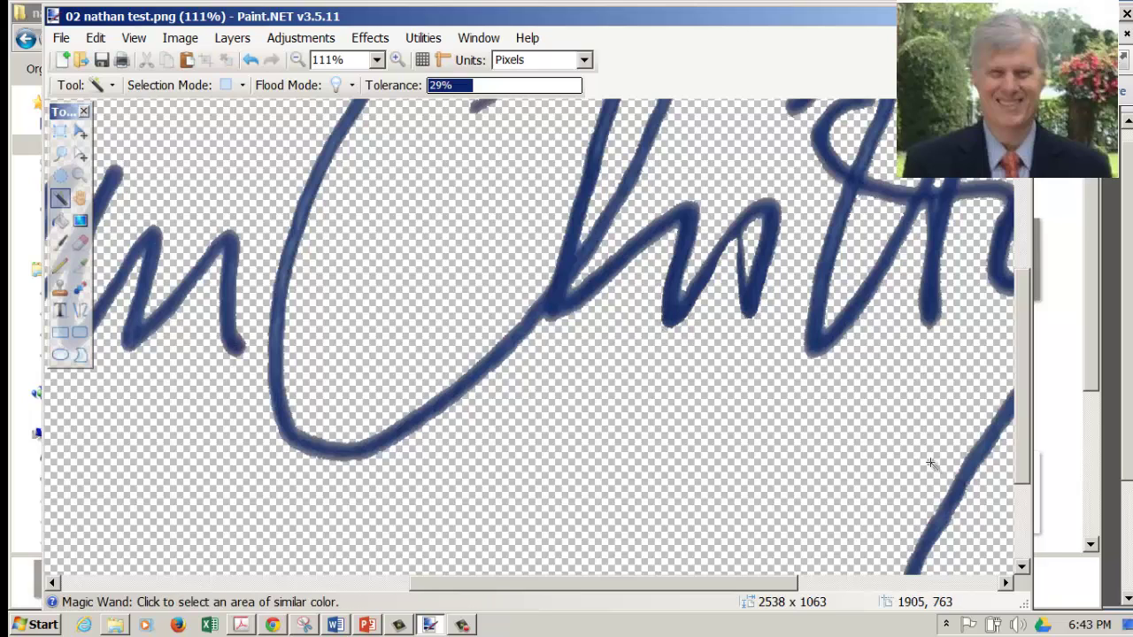
pyautogui.click(841, 341)
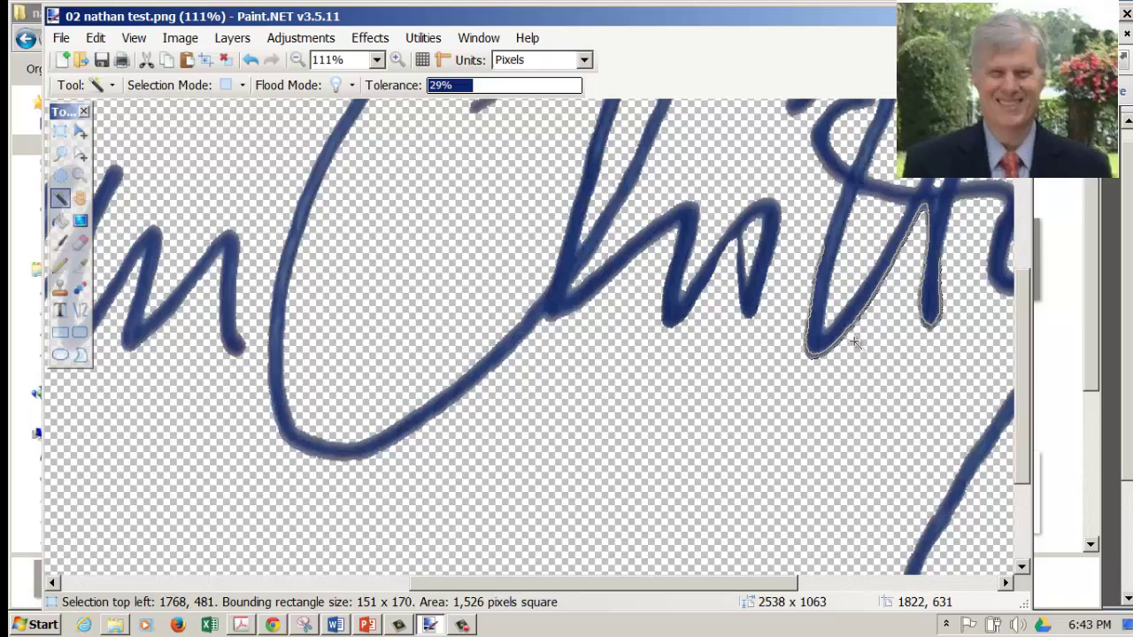
pyautogui.hotkey('ctrl', 'd')
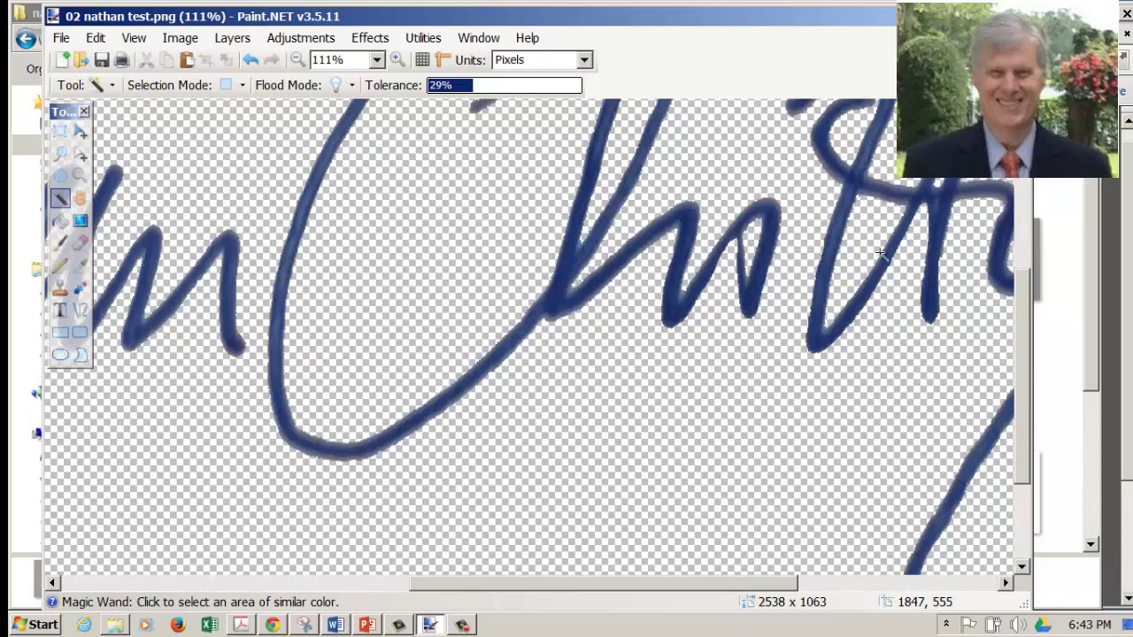
pyautogui.click(876, 194)
pyautogui.hotkey('ctrl', 'd')
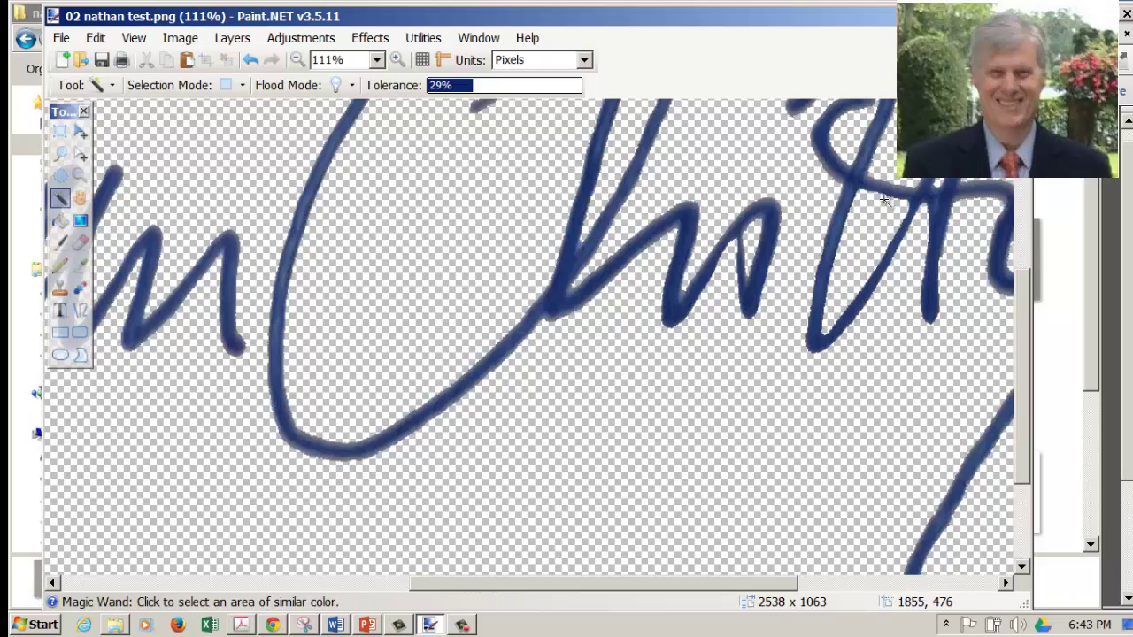
pyautogui.click(826, 169)
pyautogui.hotkey('ctrl', 'd')
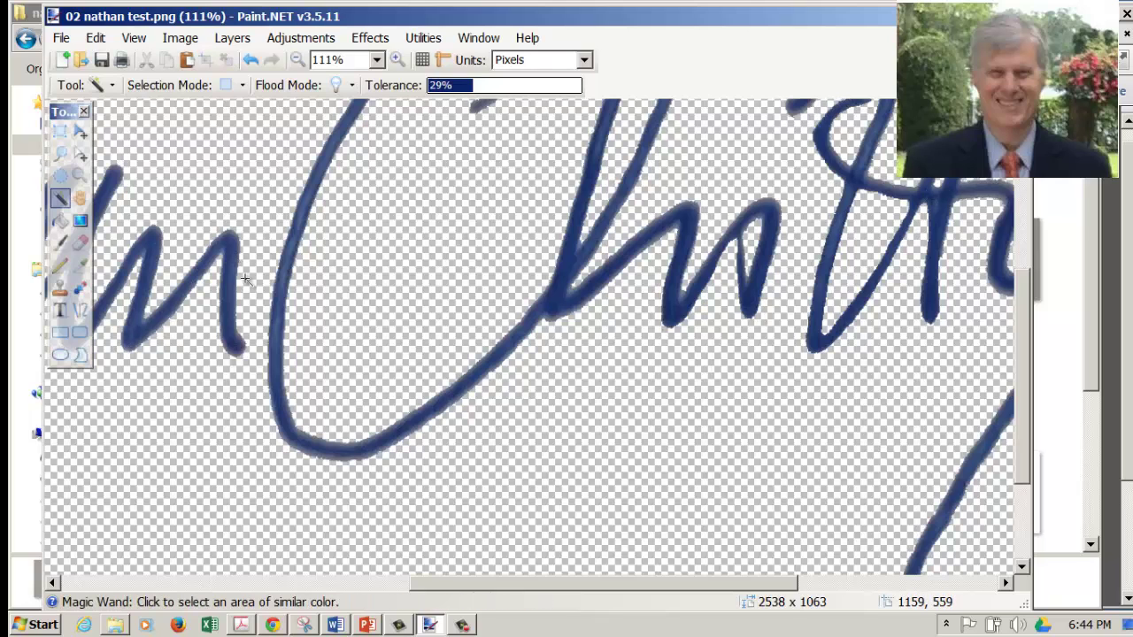
# Step: Check the n stroke and left side of the background for leftover grey
pyautogui.scroll(4, 251, 281)
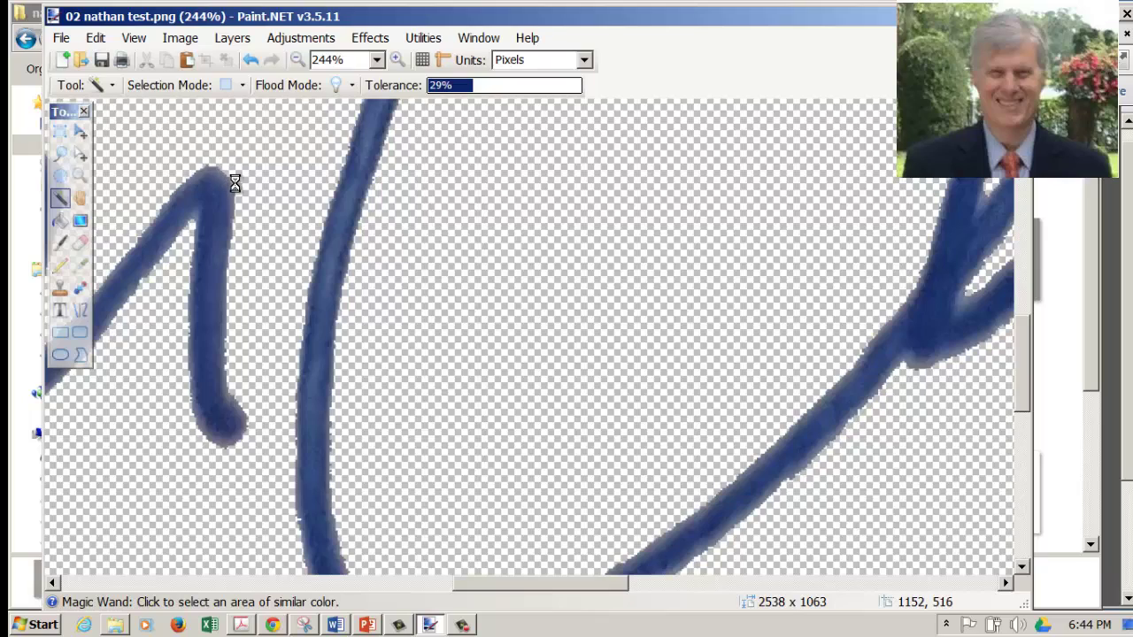
pyautogui.click(232, 179)
pyautogui.scroll(-4, 276, 276)
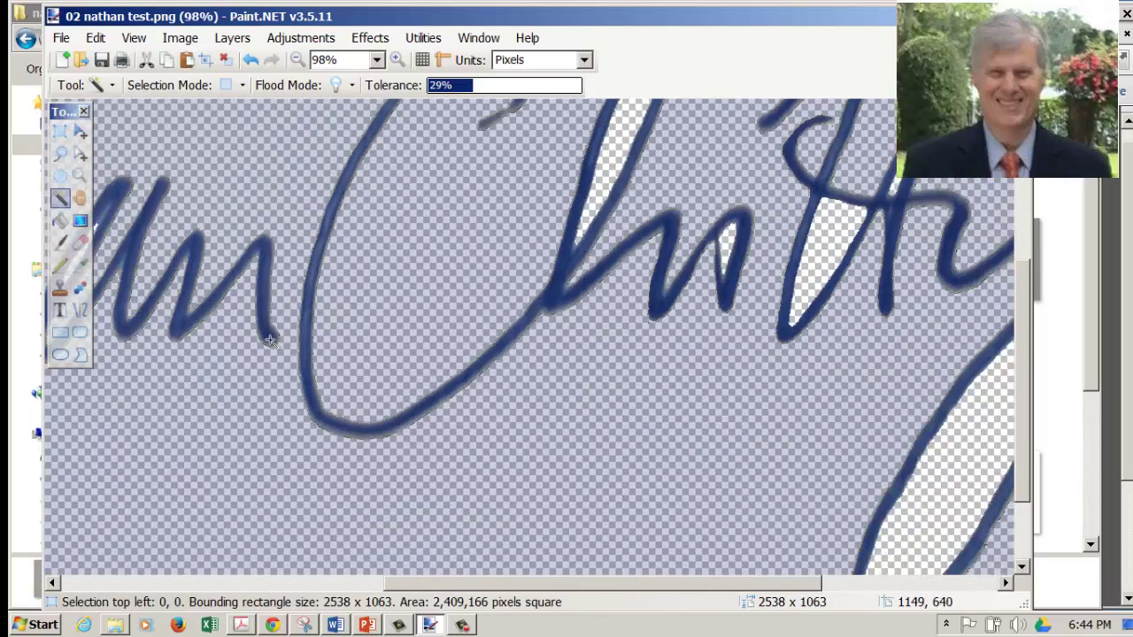
pyautogui.scroll(3, 274, 301)
pyautogui.click(264, 363)
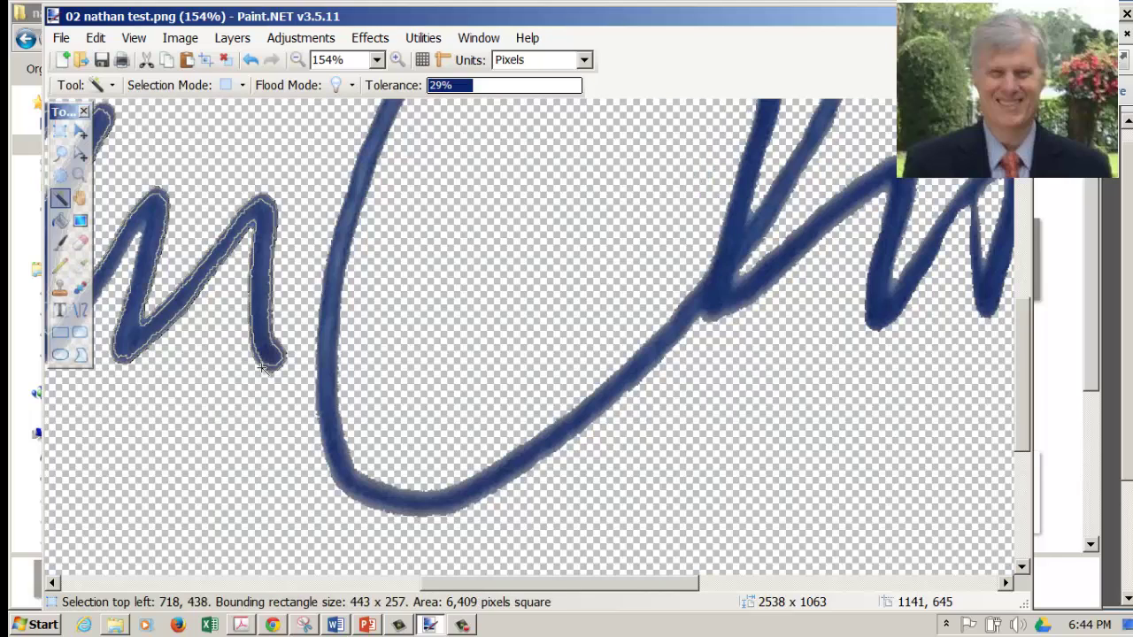
pyautogui.hotkey('ctrl', 'd')
pyautogui.scroll(-4, 237, 409)
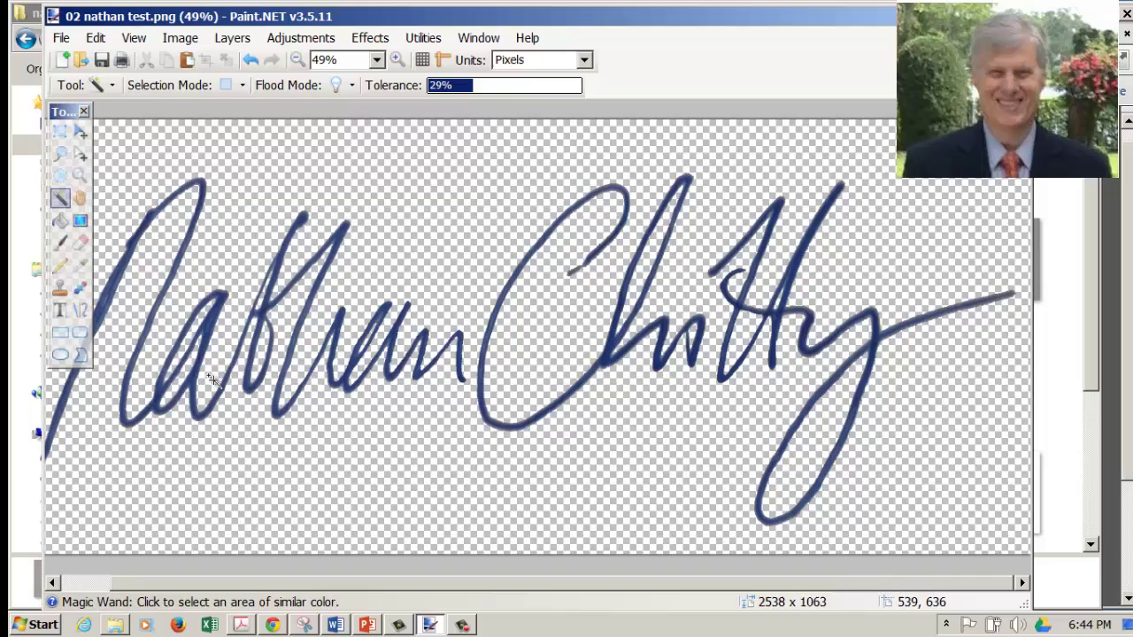
pyautogui.scroll(-1, 212, 378)
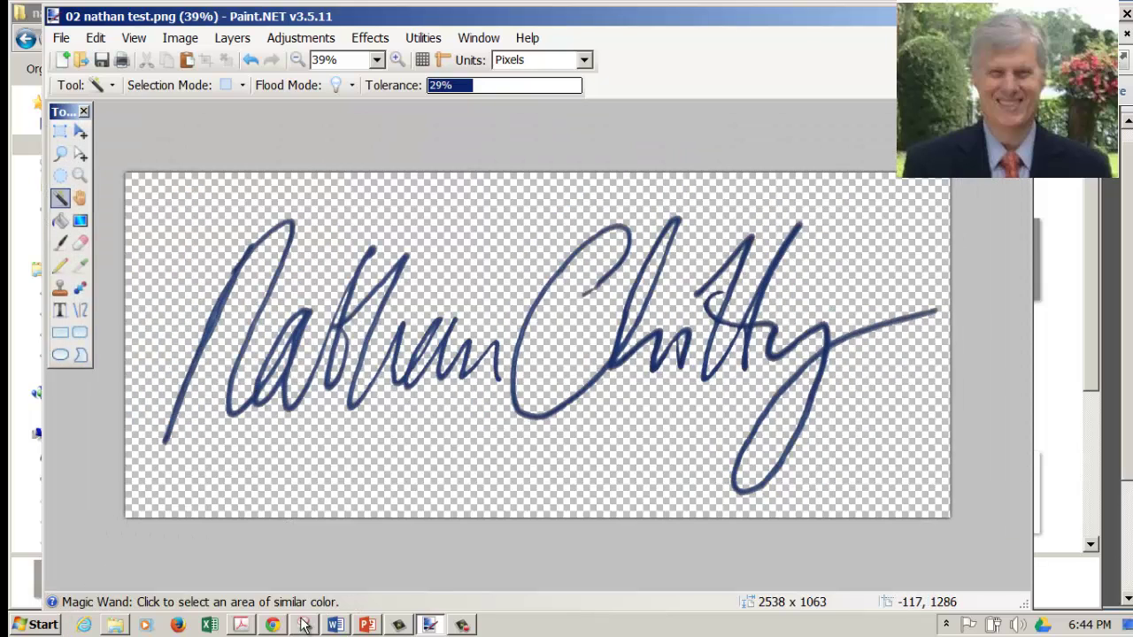
pyautogui.click(273, 625)
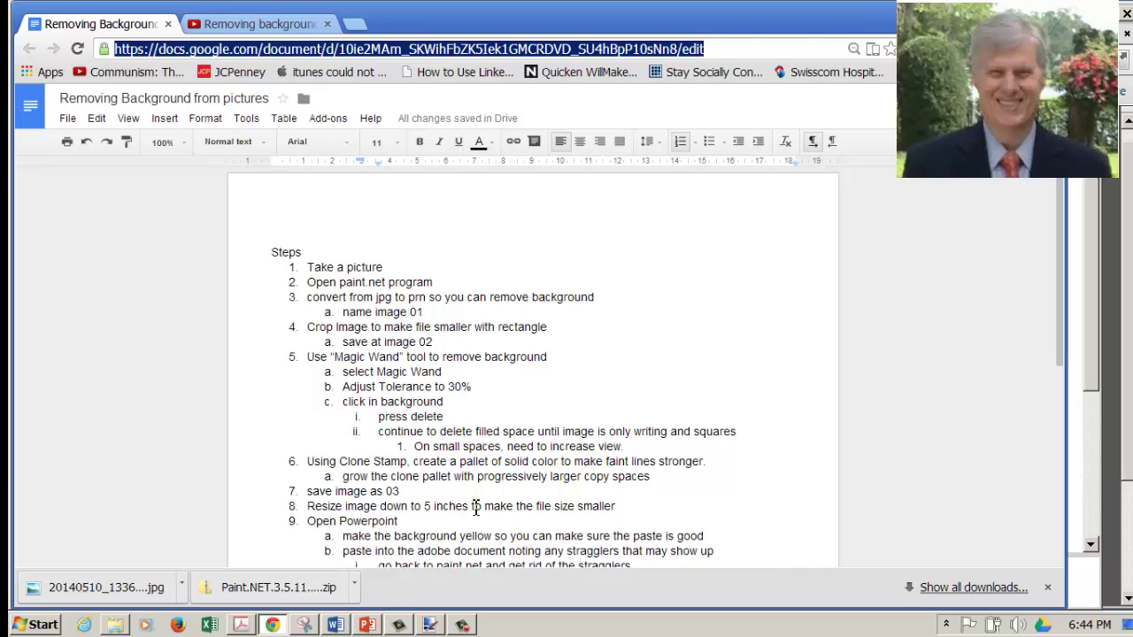
pyautogui.click(429, 625)
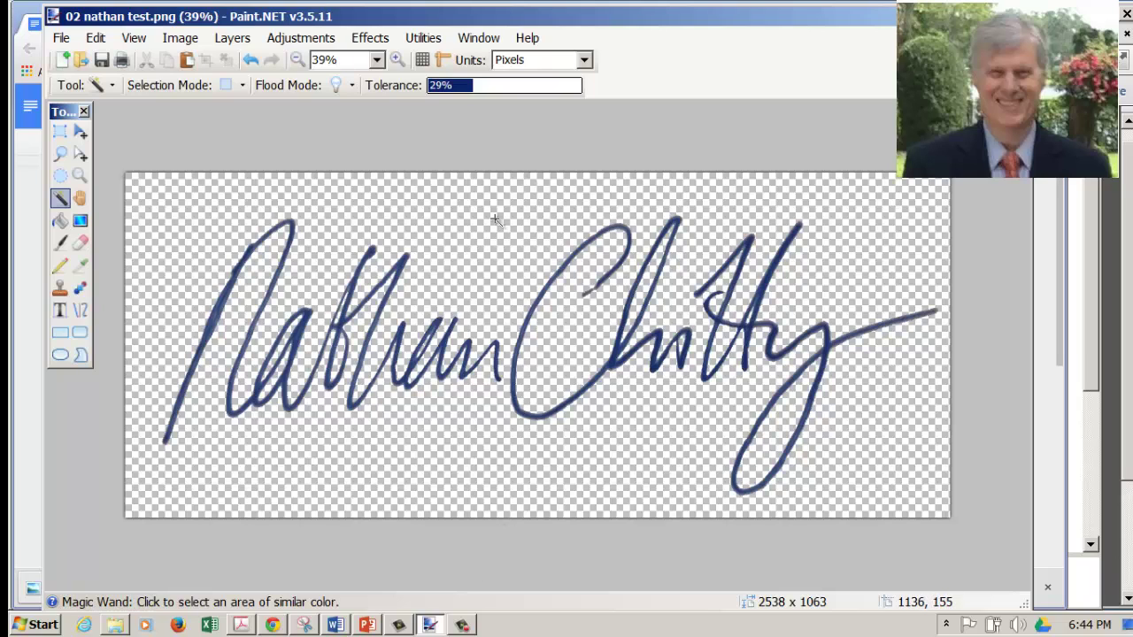
# Step: Clone-stamp a small dot of blue ink from a signature stroke onto empty canvas
pyautogui.click(60, 288)
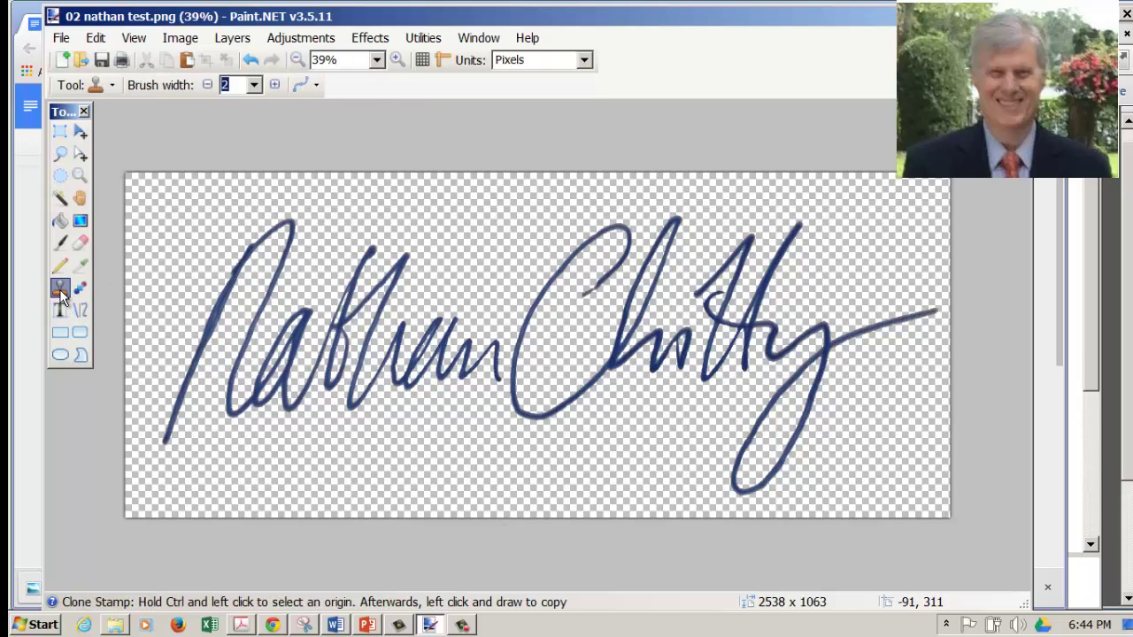
pyautogui.scroll(2, 469, 254)
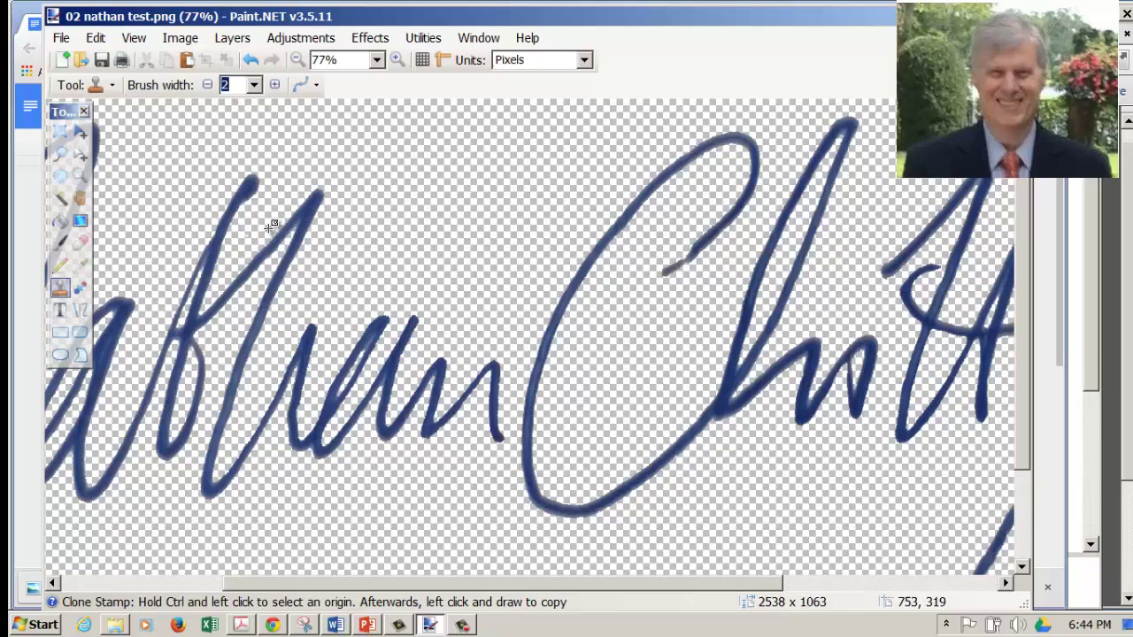
pyautogui.click(462, 626)
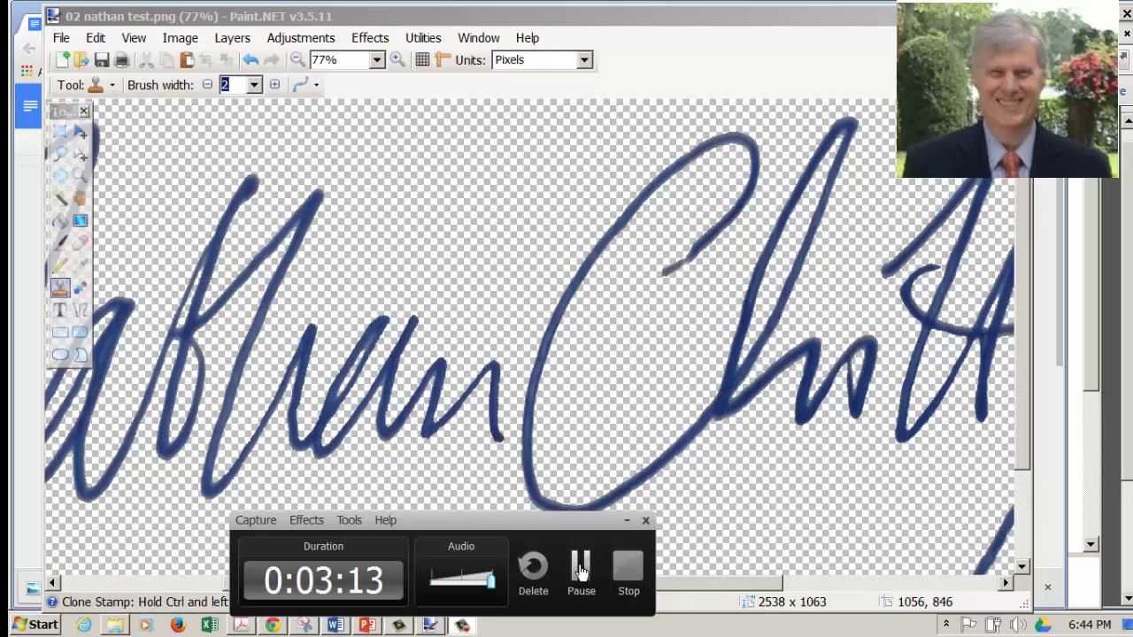
pyautogui.click(606, 573)
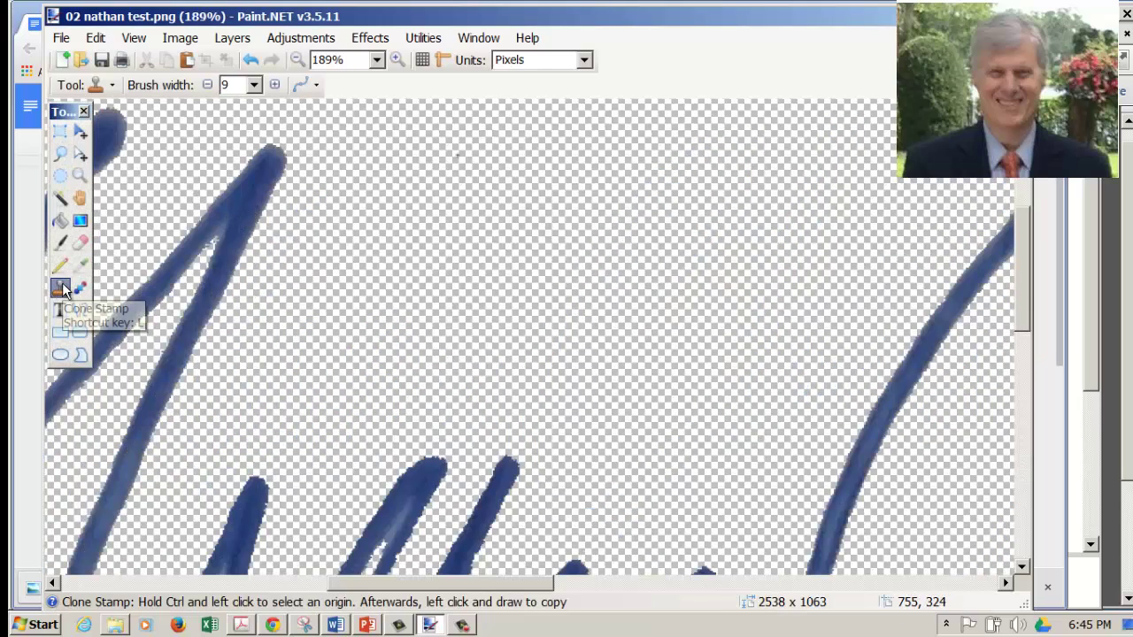
pyautogui.keyDown('ctrl'); pyautogui.click(247, 200); pyautogui.keyUp('ctrl')
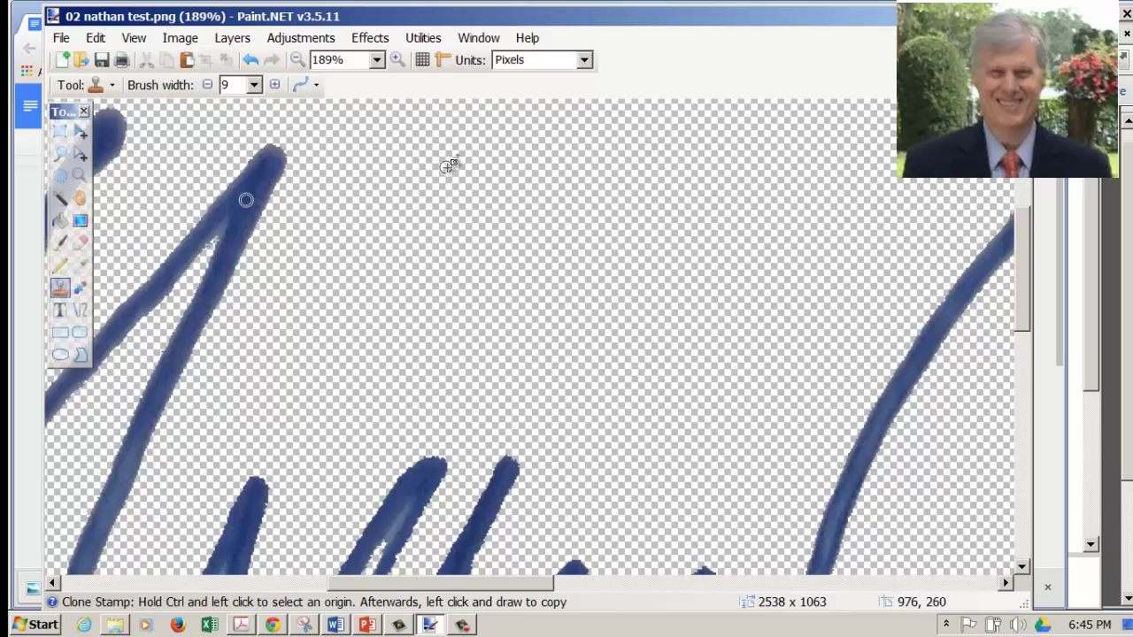
pyautogui.click(447, 168)
pyautogui.click(462, 625)
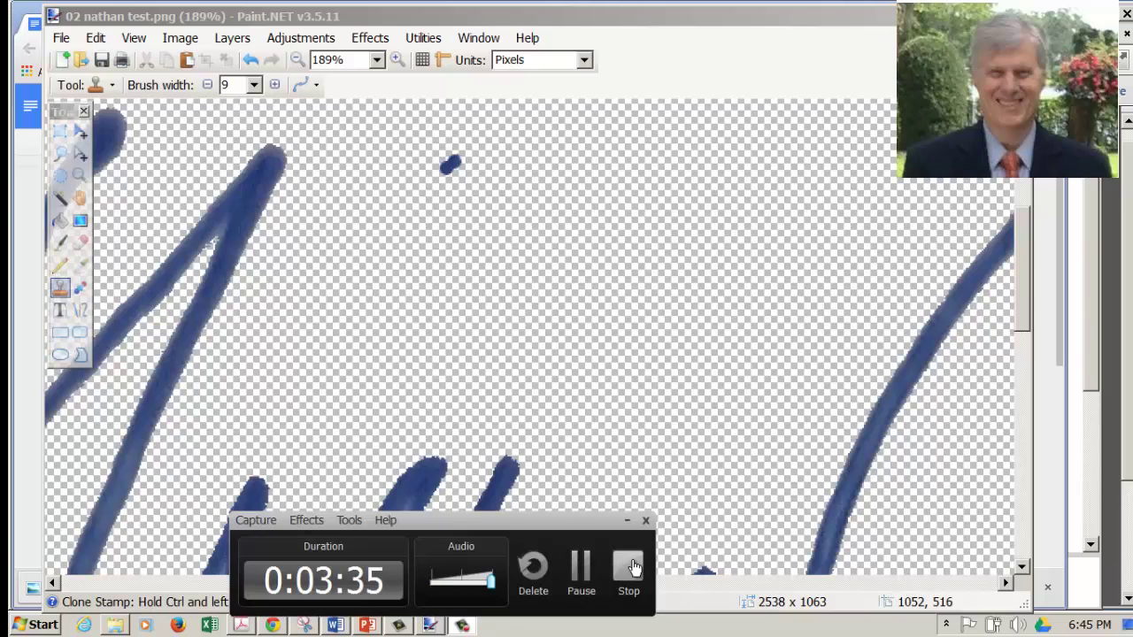
# Step: Grow the cloned ink into a large blob with width-150 clone strokes, then zoom out to fit
pyautogui.click(577, 570)
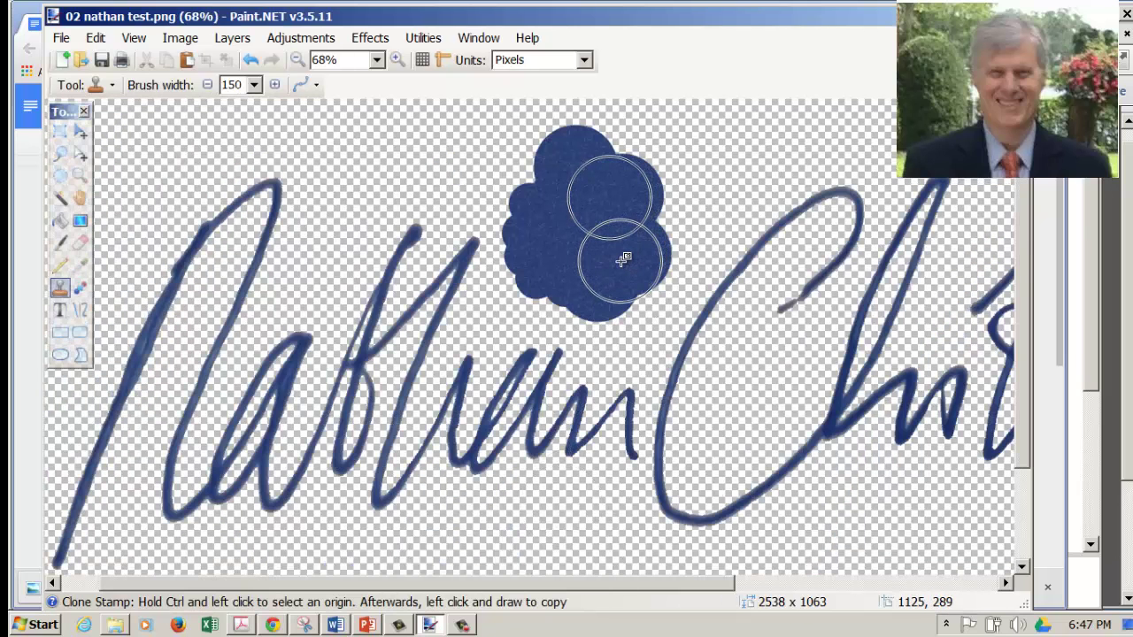
pyautogui.keyDown('ctrl'); pyautogui.click(585, 236); pyautogui.keyUp('ctrl')
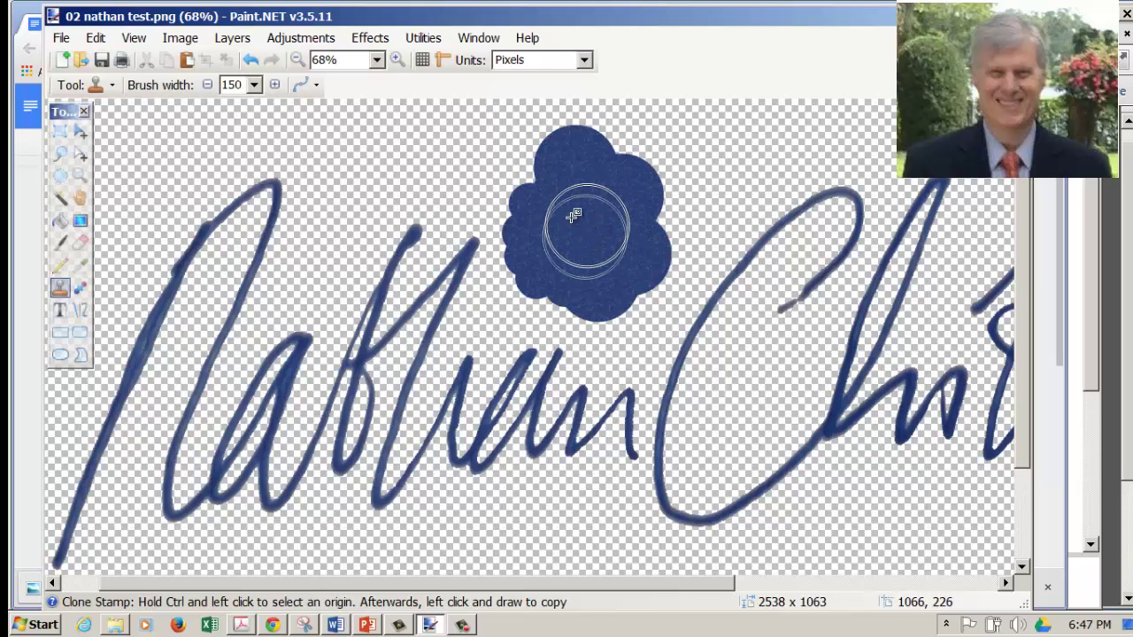
pyautogui.click(658, 156)
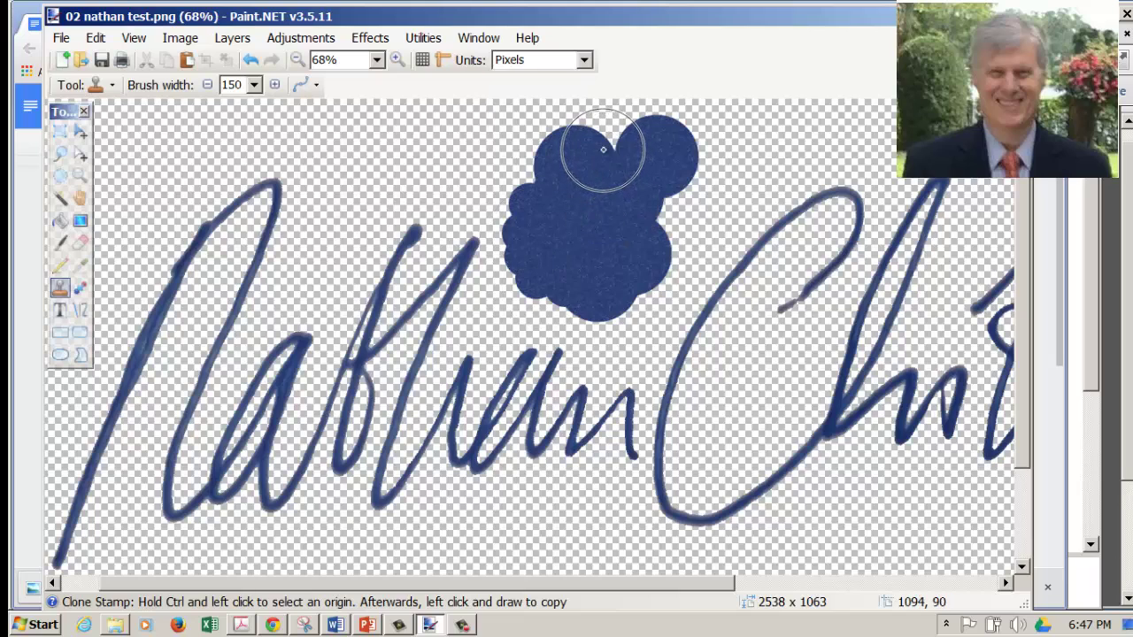
pyautogui.keyDown('ctrl'); pyautogui.click(581, 230); pyautogui.keyUp('ctrl')
pyautogui.moveTo(602, 147)
pyautogui.mouseDown()
pyautogui.moveTo(626, 156)
pyautogui.moveTo(631, 185)
pyautogui.moveTo(627, 175)
pyautogui.moveTo(607, 180)
pyautogui.moveTo(802, 283)
pyautogui.moveTo(569, 203)
pyautogui.moveTo(597, 227)
pyautogui.mouseUp()
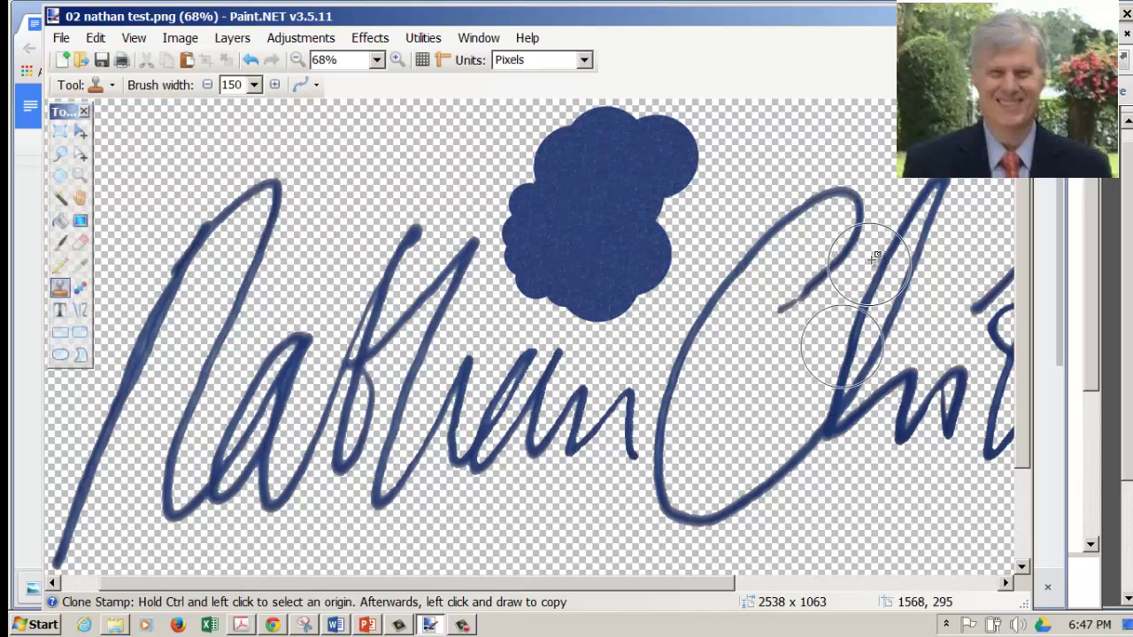
pyautogui.hotkey('ctrl', 'b')
pyautogui.hotkey('ctrl', '-')
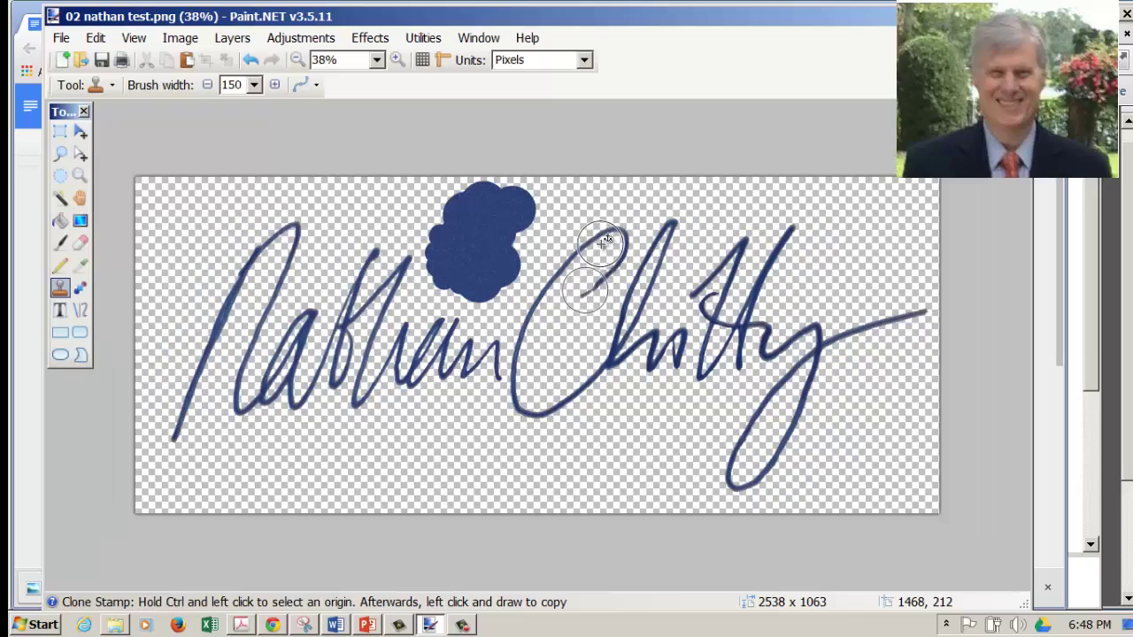
# Step: Set the brush width to 15 and clone solid blue over the faint grey line in the C
pyautogui.scroll(5, 602, 241)
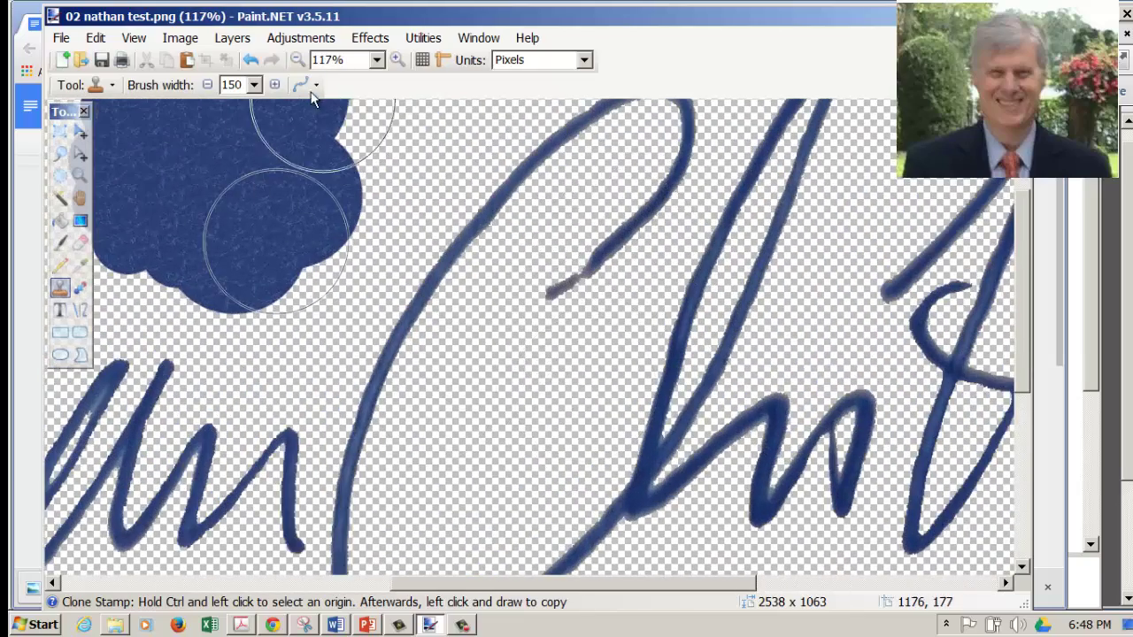
pyautogui.click(254, 84)
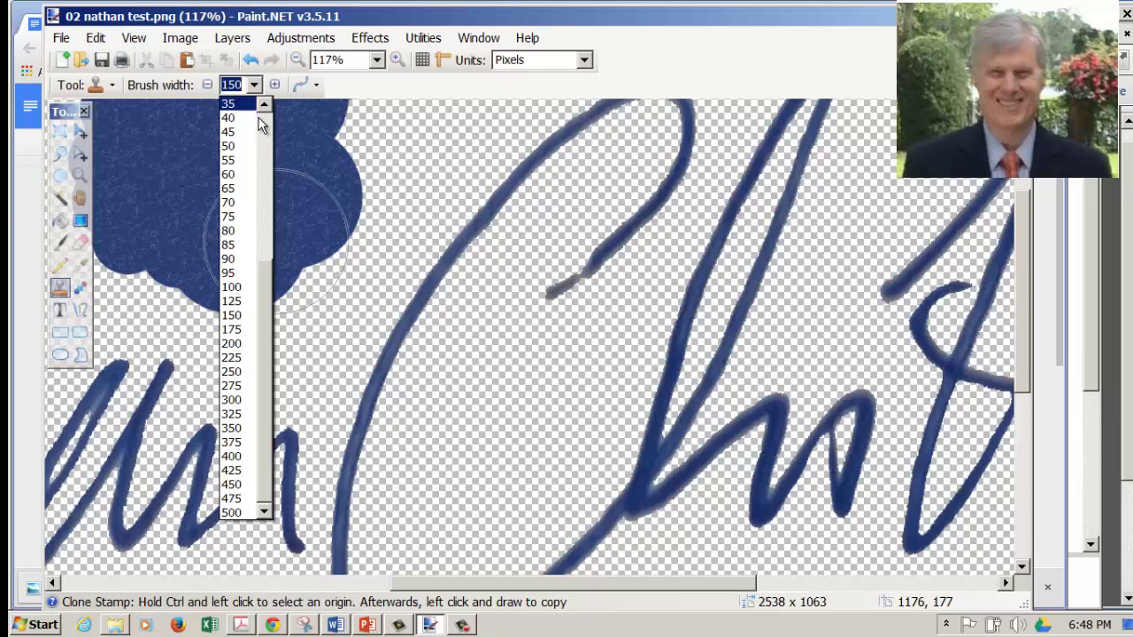
pyautogui.scroll(9, 242, 140)
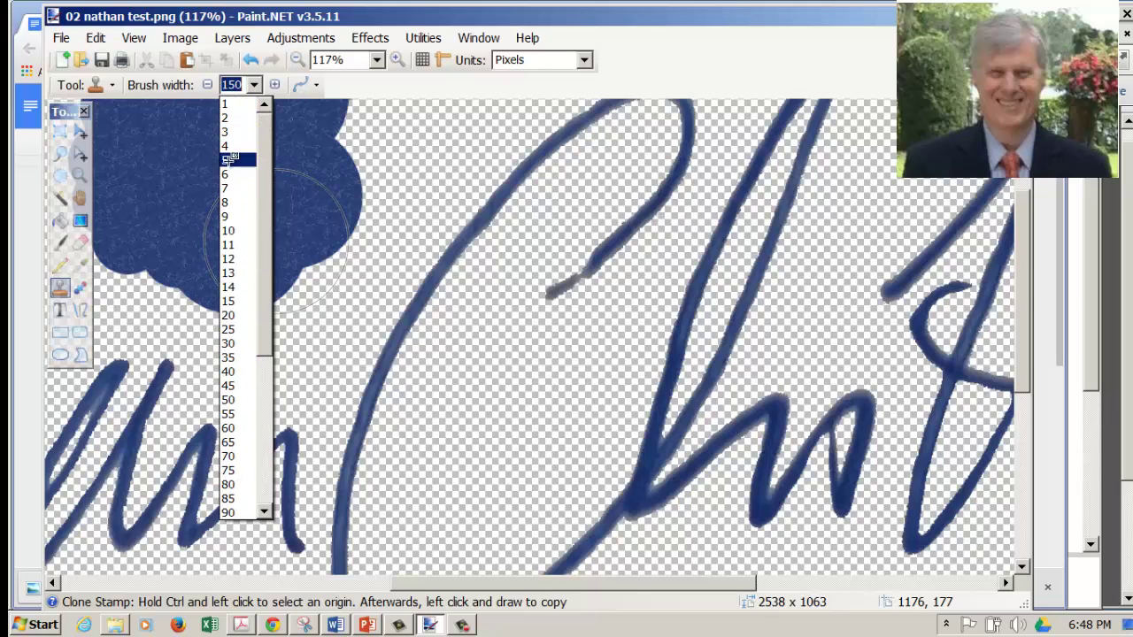
pyautogui.click(237, 160)
pyautogui.click(254, 84)
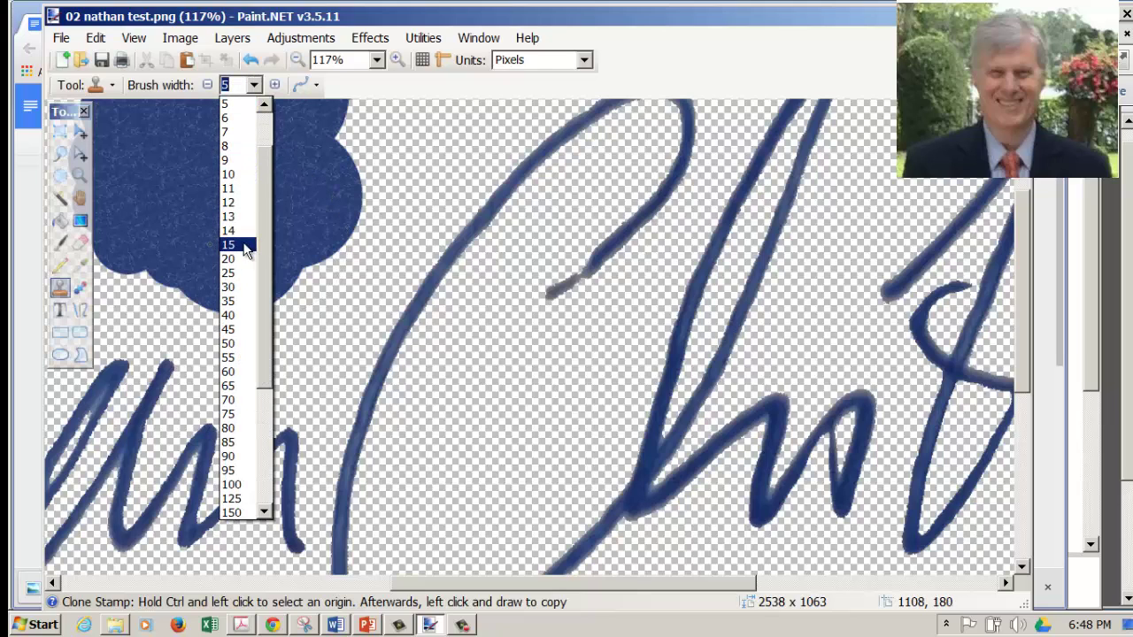
pyautogui.click(236, 245)
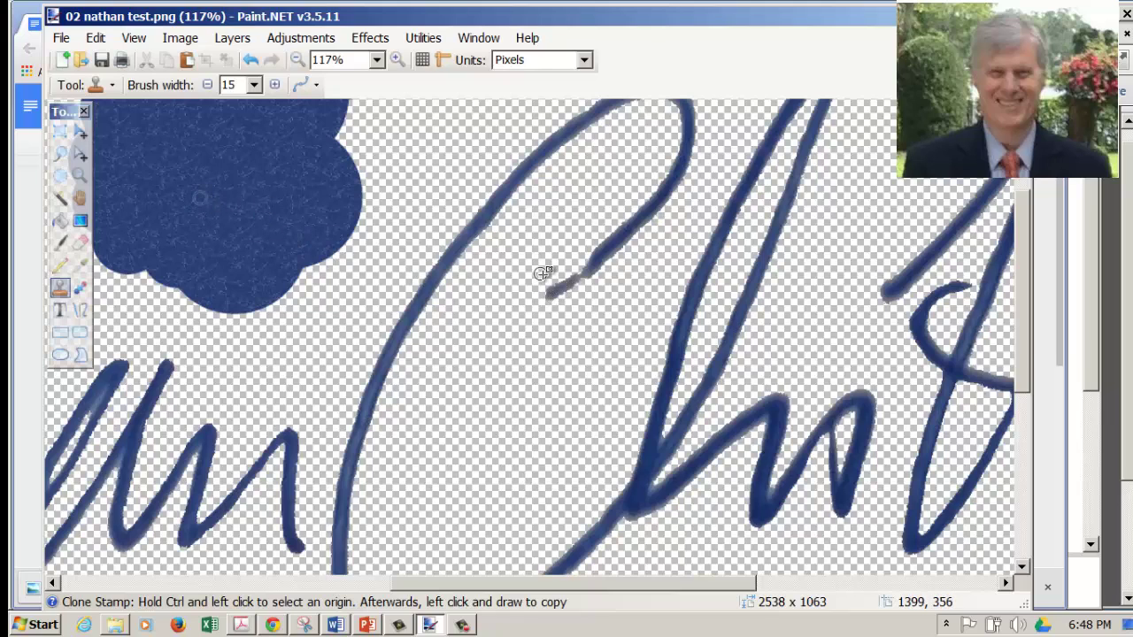
pyautogui.moveTo(551, 293); pyautogui.dragTo(616, 241)
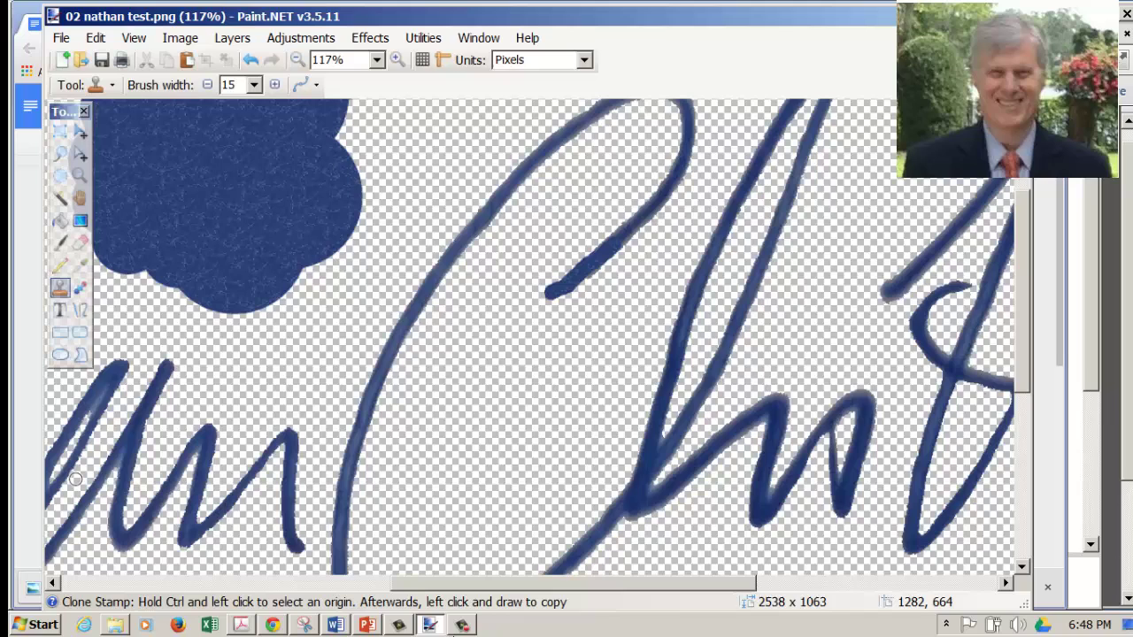
pyautogui.click(462, 625)
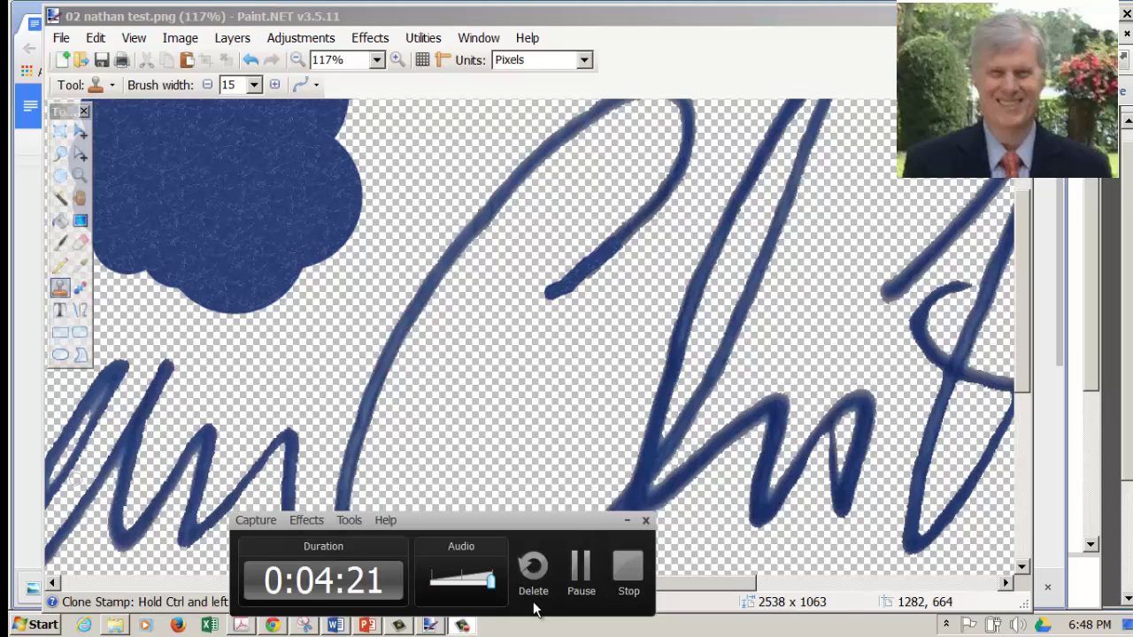
pyautogui.click(579, 563)
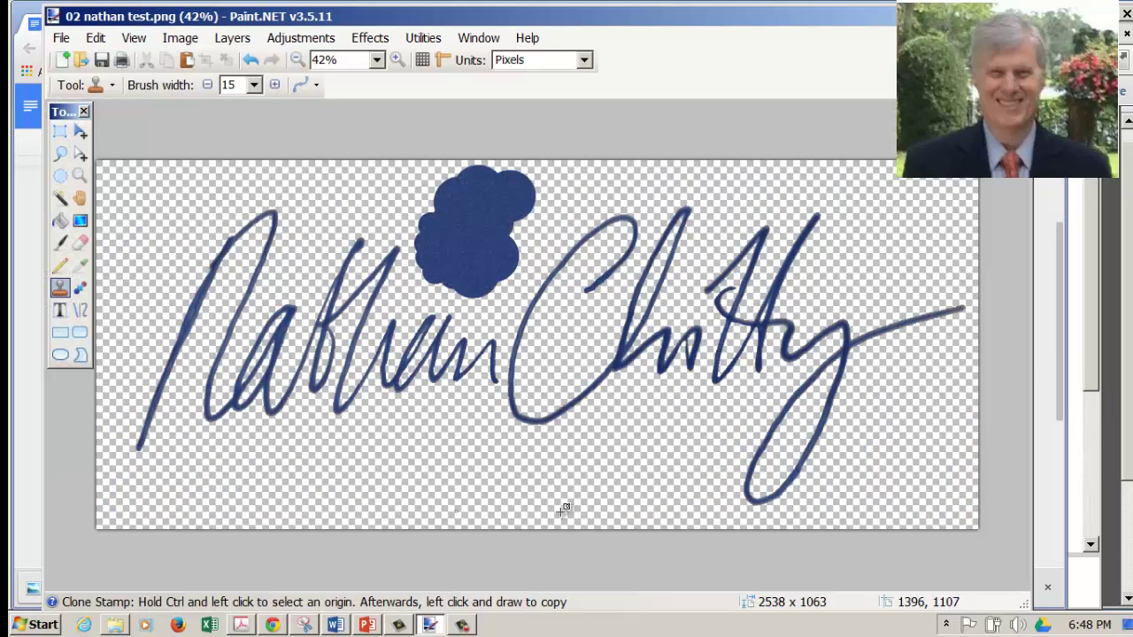
# Step: Save the touched-up image as 03 nathan test.png with default PNG settings
pyautogui.click(62, 38)
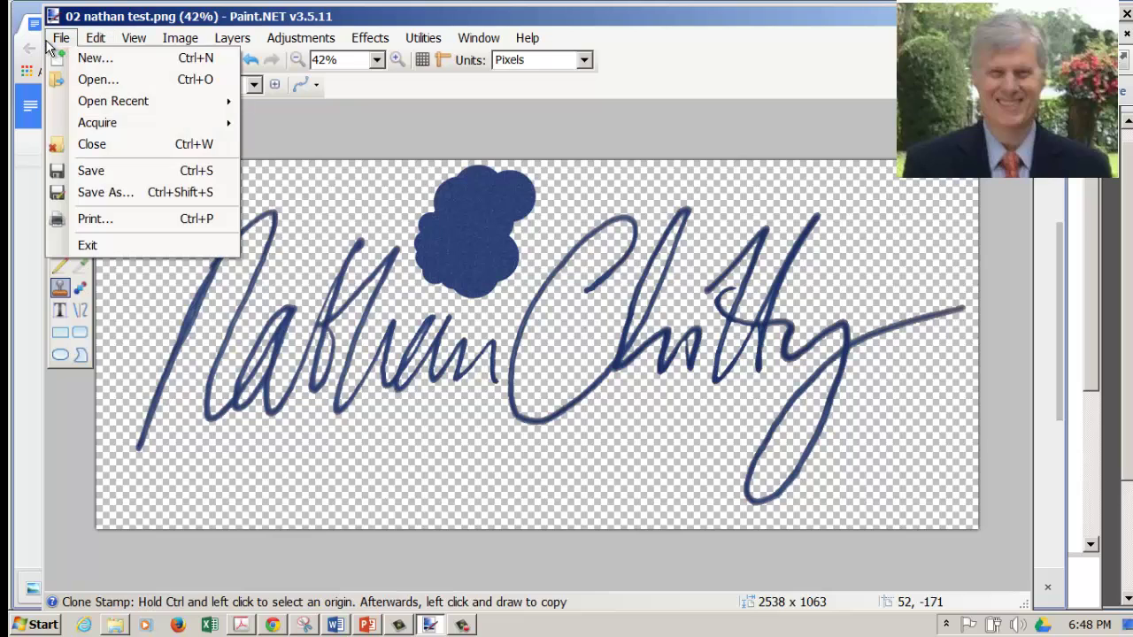
pyautogui.click(156, 200)
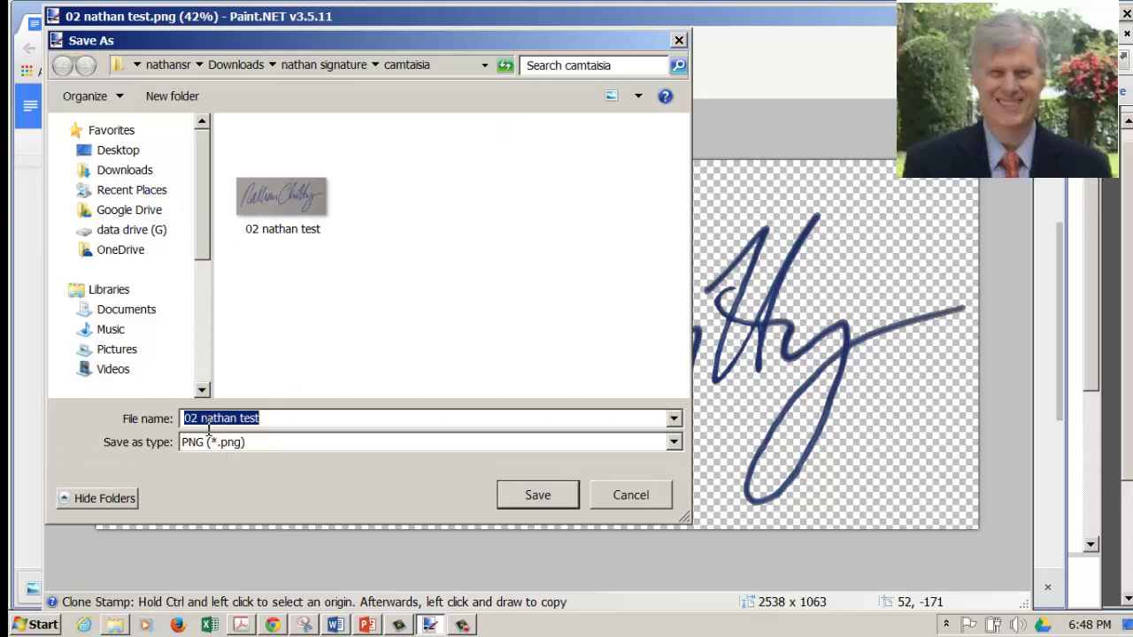
pyautogui.click(199, 418)
pyautogui.press('BackSpace')
pyautogui.write('3')
pyautogui.click(537, 495)
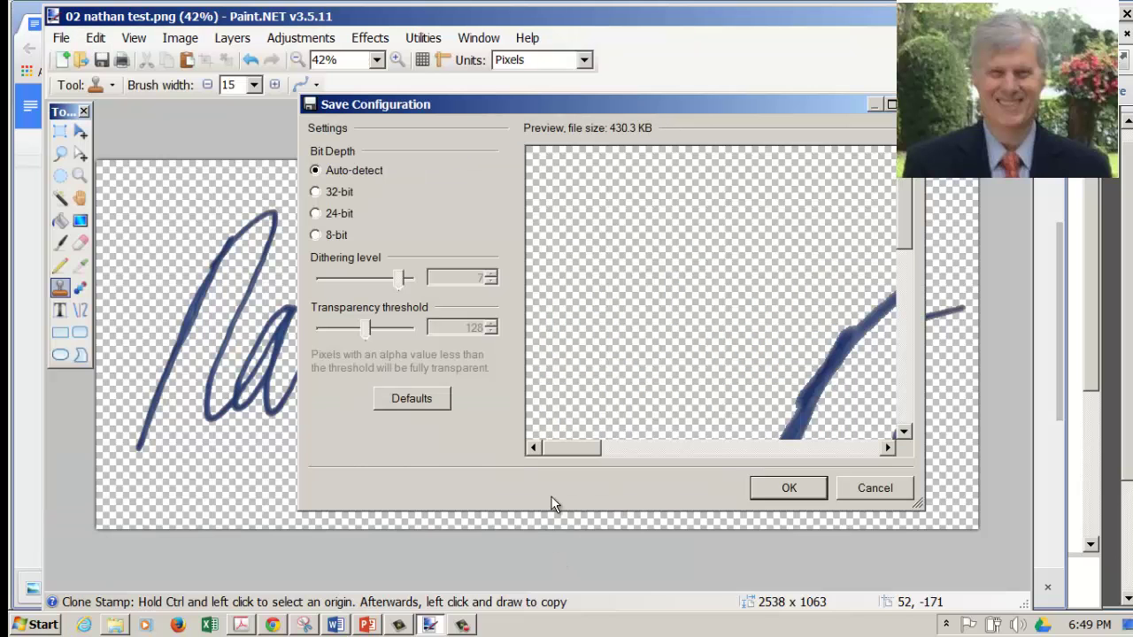
pyautogui.click(787, 487)
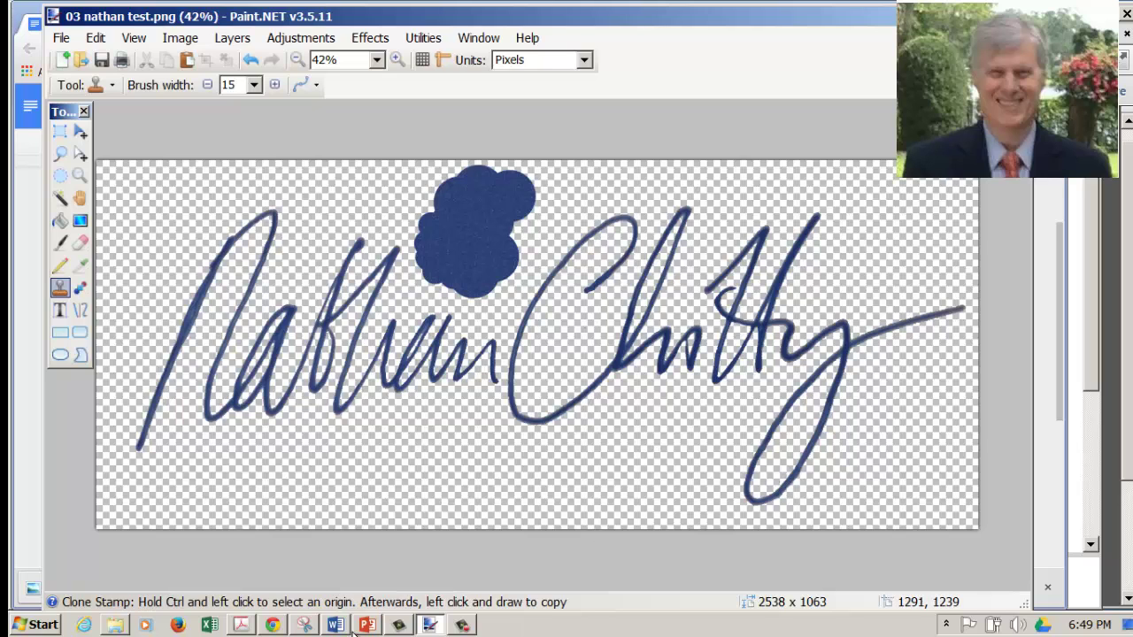
pyautogui.click(273, 625)
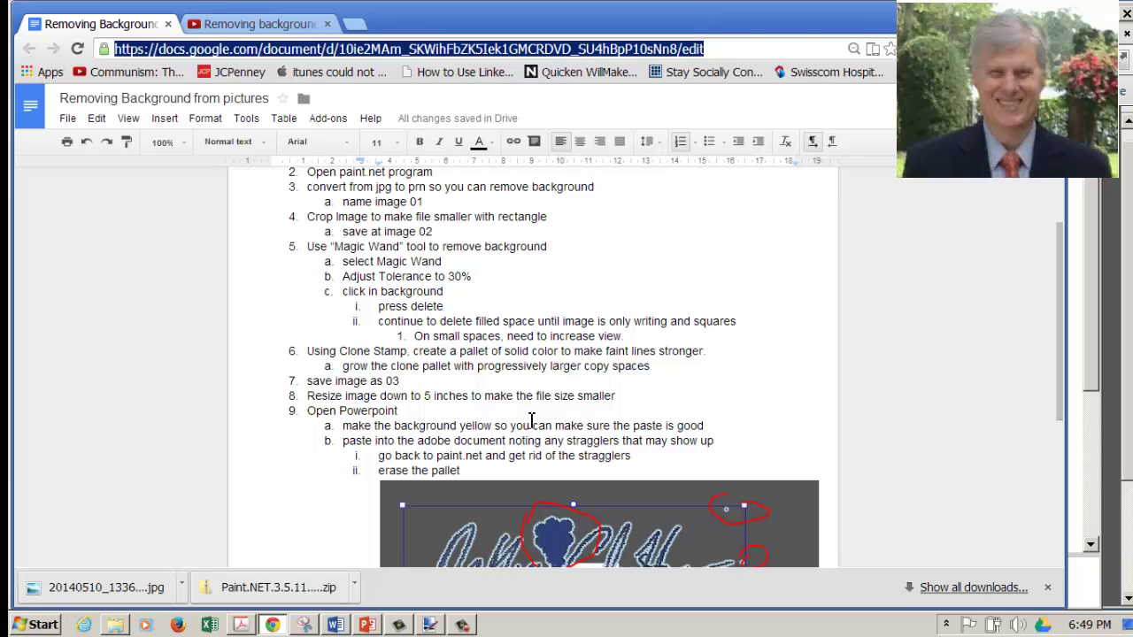
# Step: Resize the signature to a 3-inch print width (216 x 90 pixels), keeping aspect ratio
pyautogui.click(427, 625)
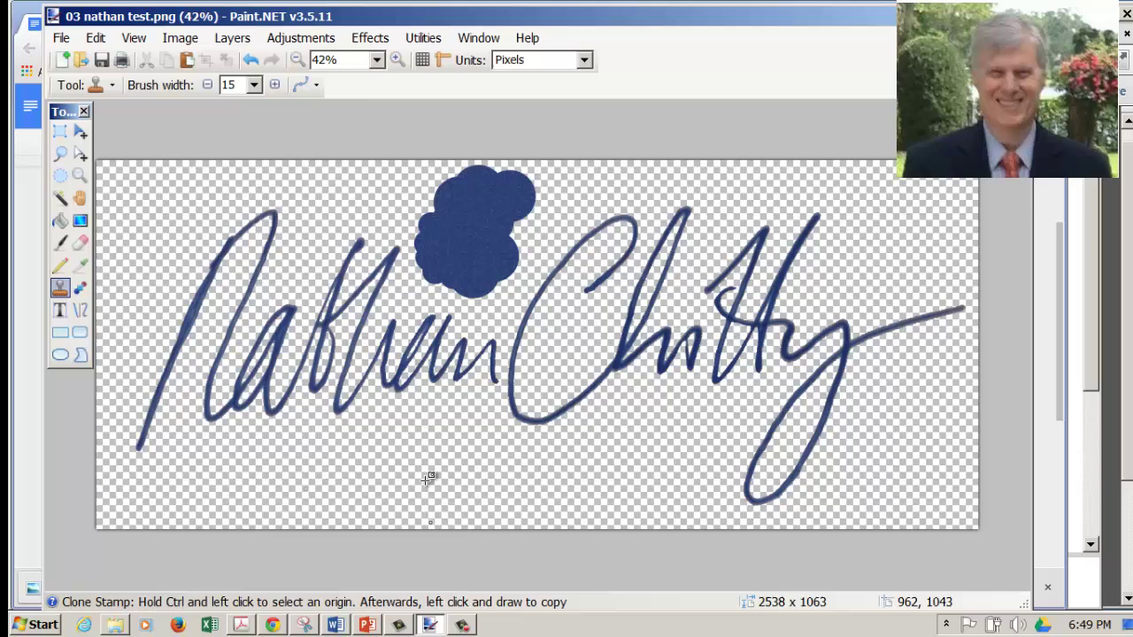
pyautogui.click(182, 38)
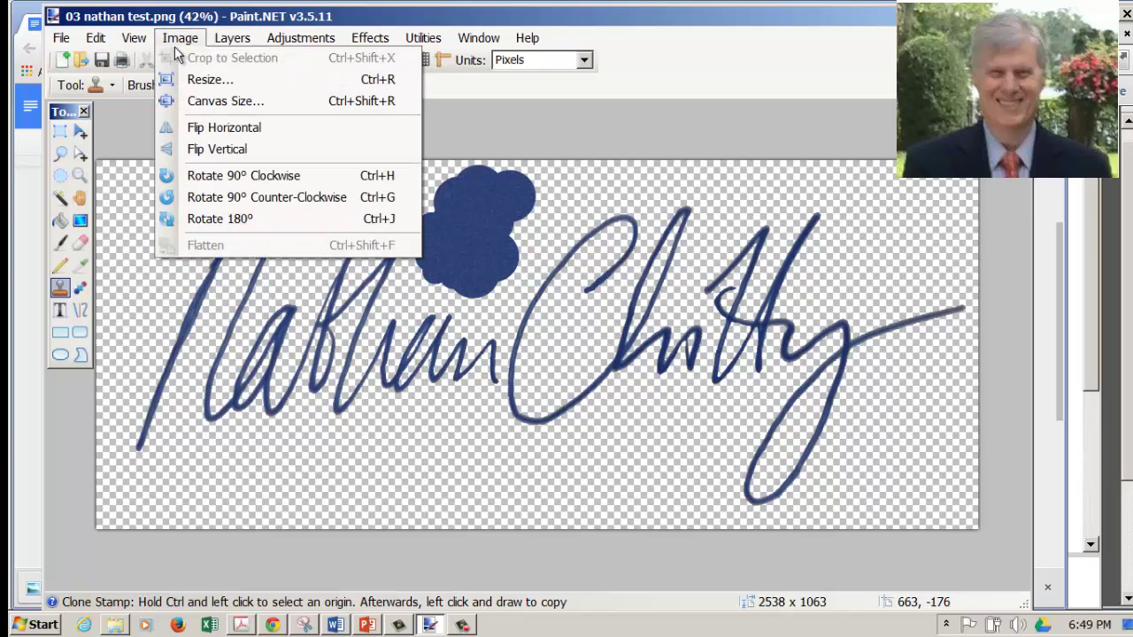
pyautogui.click(206, 79)
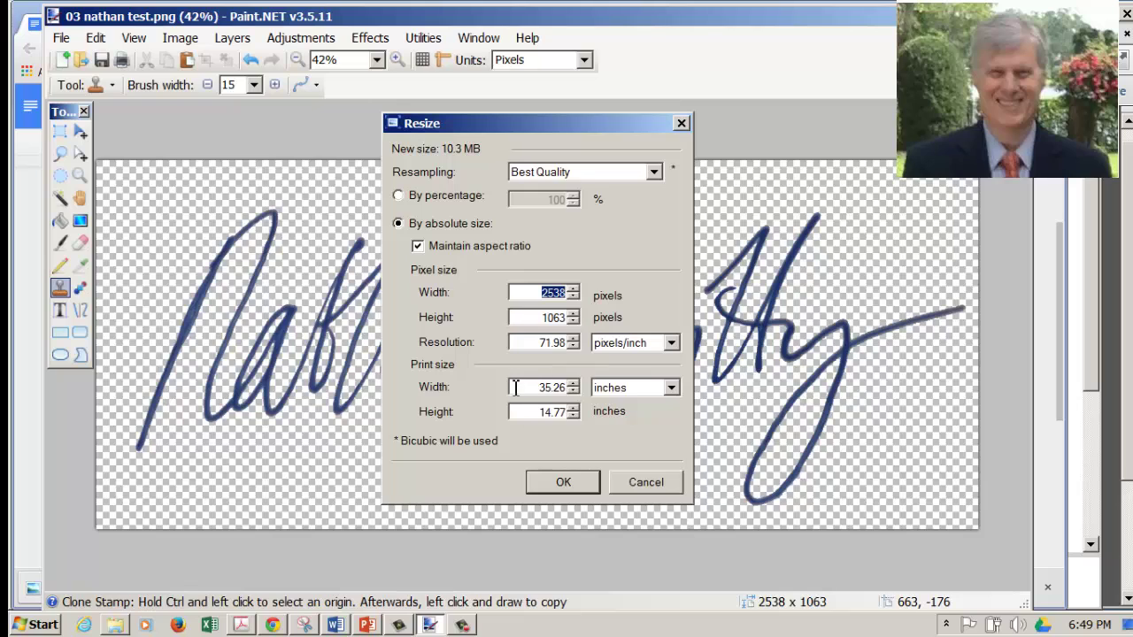
pyautogui.moveTo(527, 387); pyautogui.dragTo(582, 386)
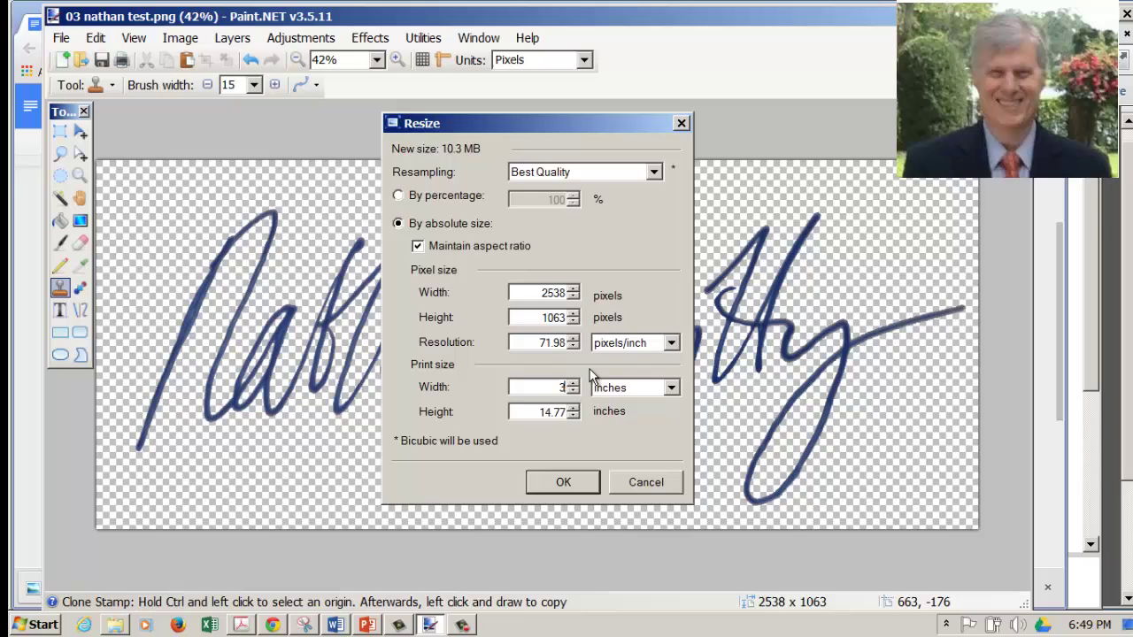
pyautogui.click(577, 484)
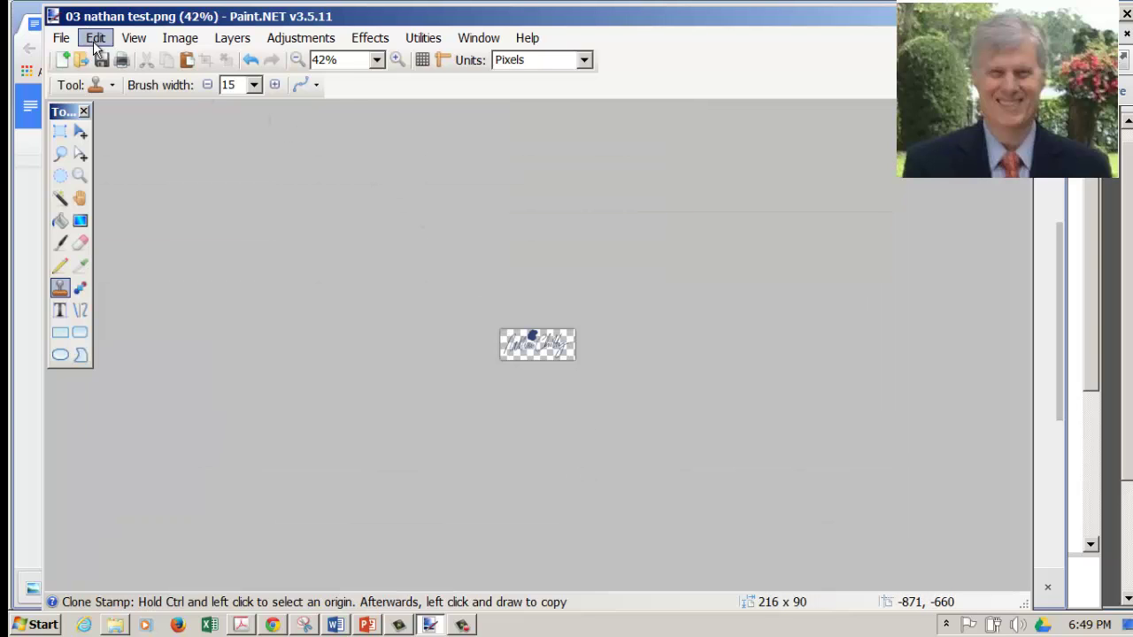
# Step: Save the 216 x 90 signature as 04 nathan test.png with default PNG settings
pyautogui.click(96, 39)
pyautogui.click(96, 41)
pyautogui.click(60, 41)
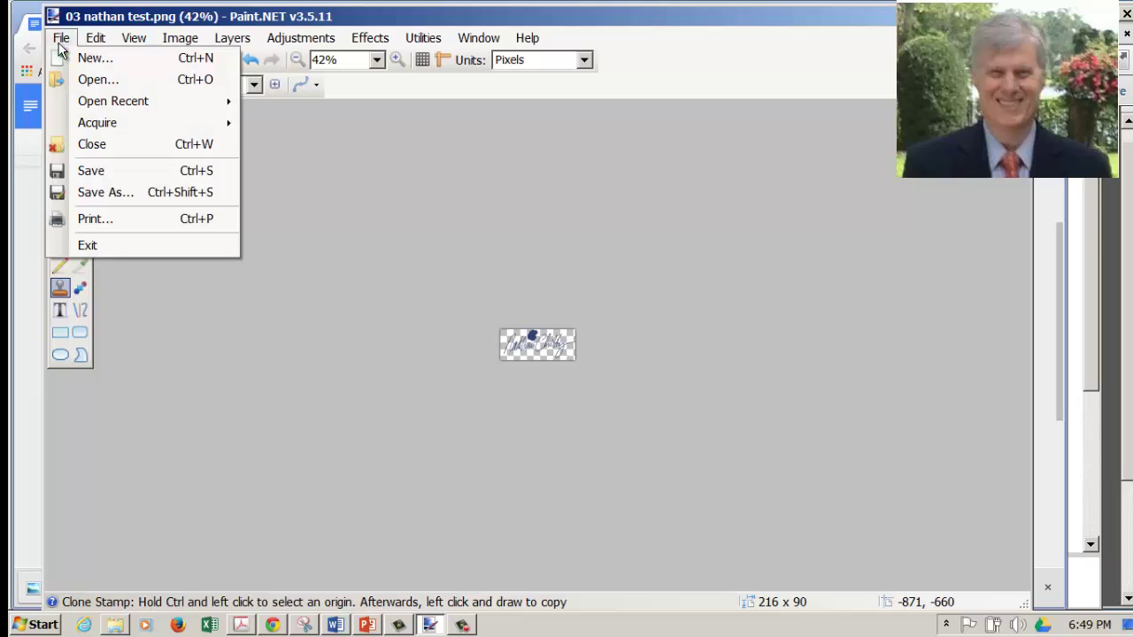
pyautogui.click(112, 192)
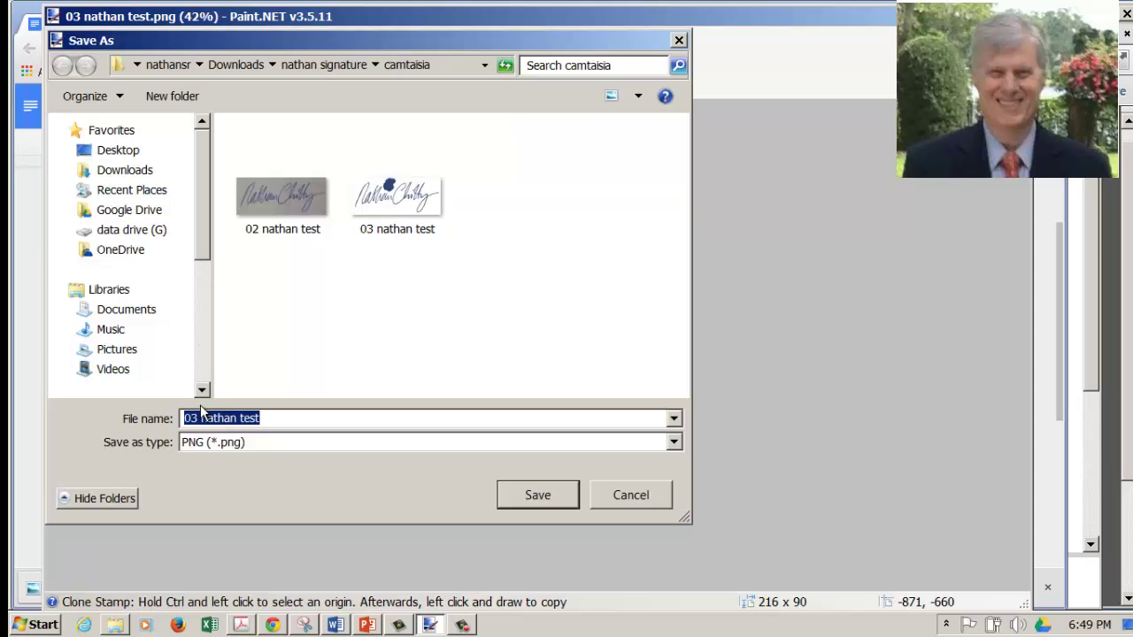
pyautogui.click(196, 421)
pyautogui.press('BackSpace')
pyautogui.write('4')
pyautogui.click(574, 499)
pyautogui.click(782, 486)
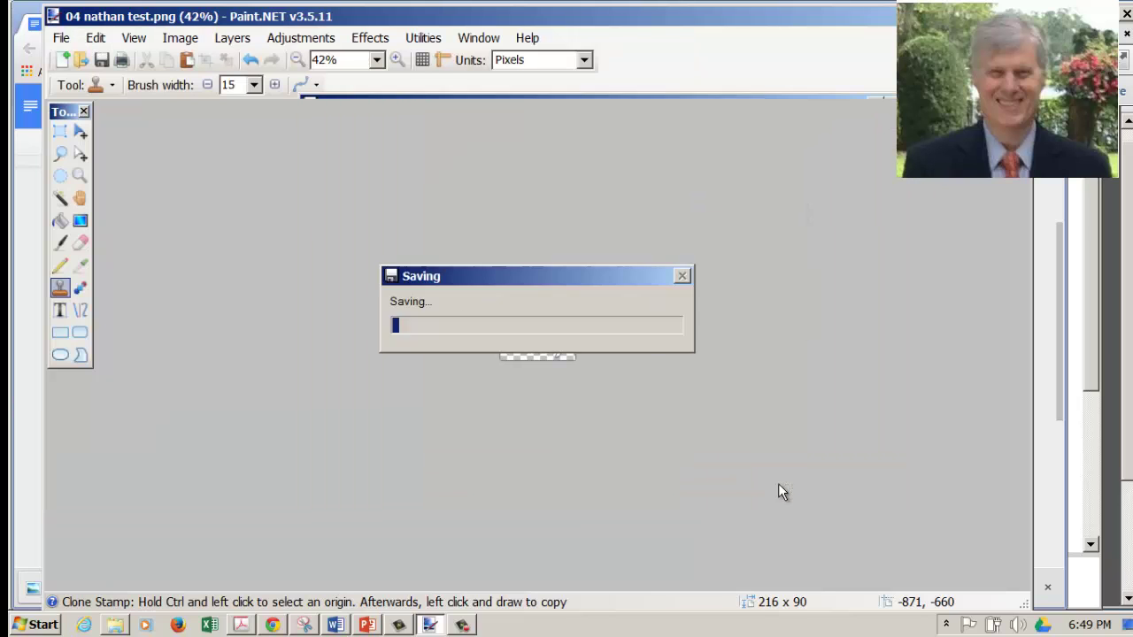
# Step: Replace the old slide picture with 04 nathan test.png from the camtaisia folder, then bring Word forward
pyautogui.click(365, 626)
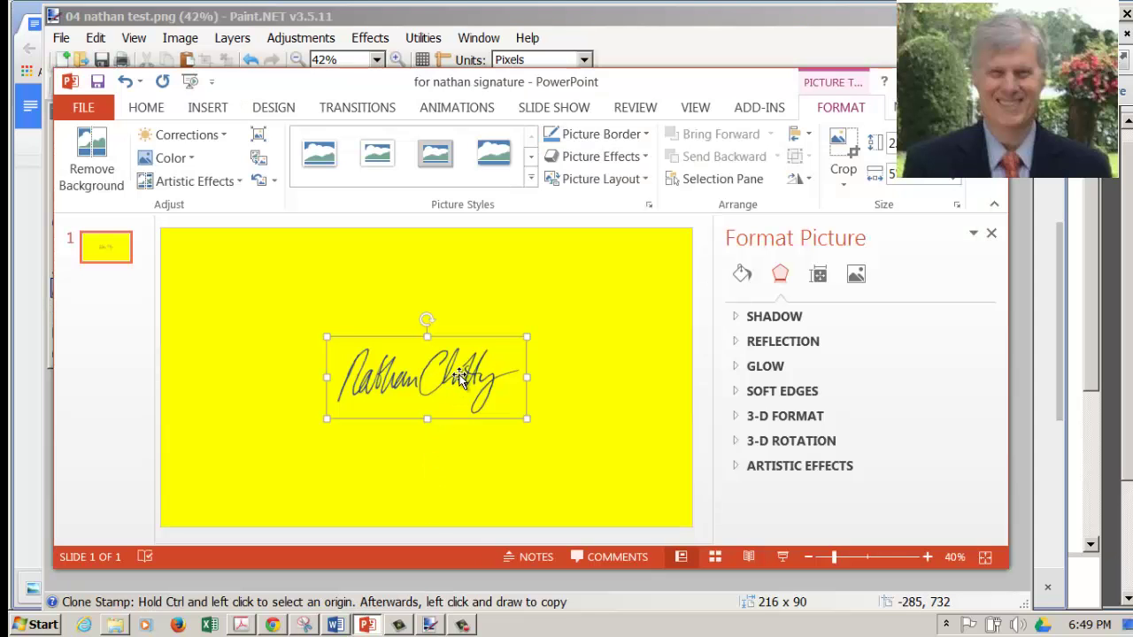
pyautogui.press('Delete')
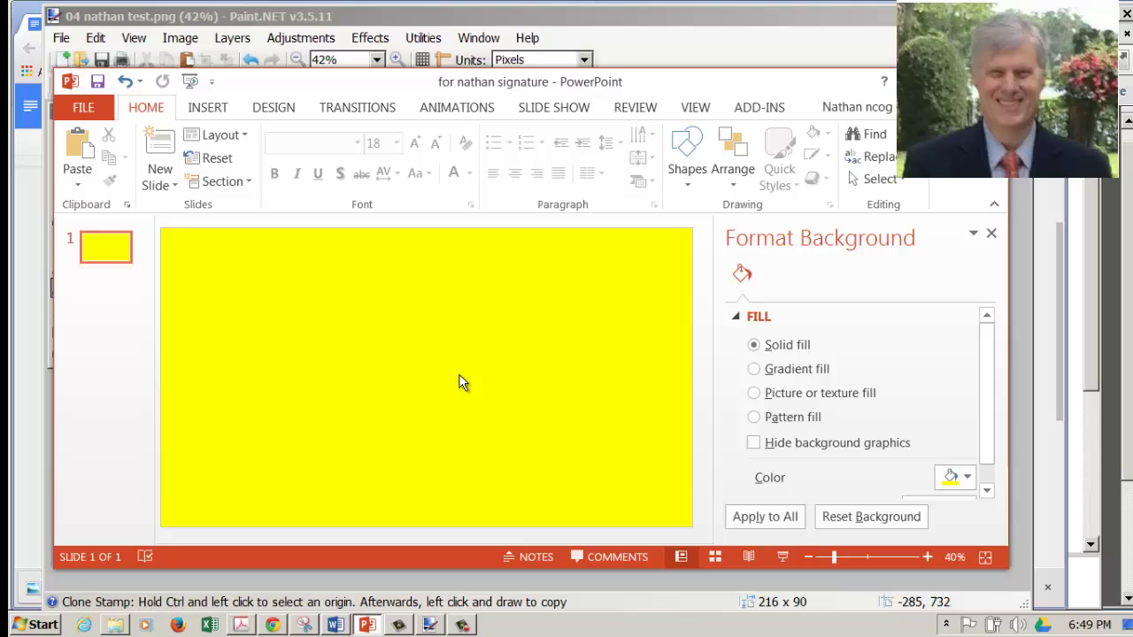
pyautogui.click(208, 107)
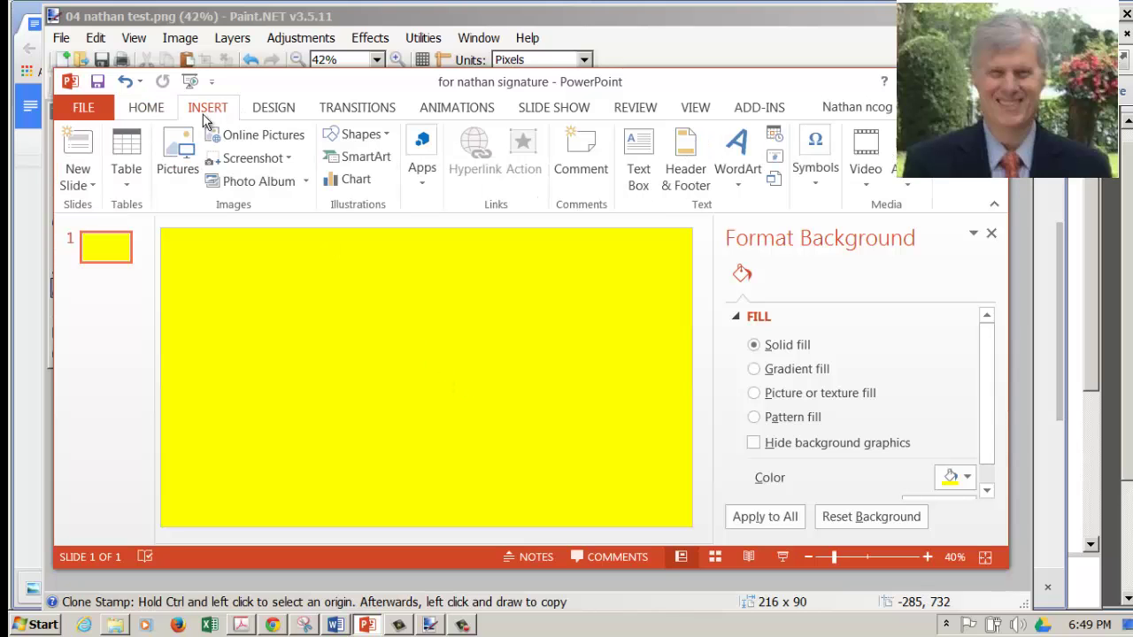
pyautogui.click(177, 152)
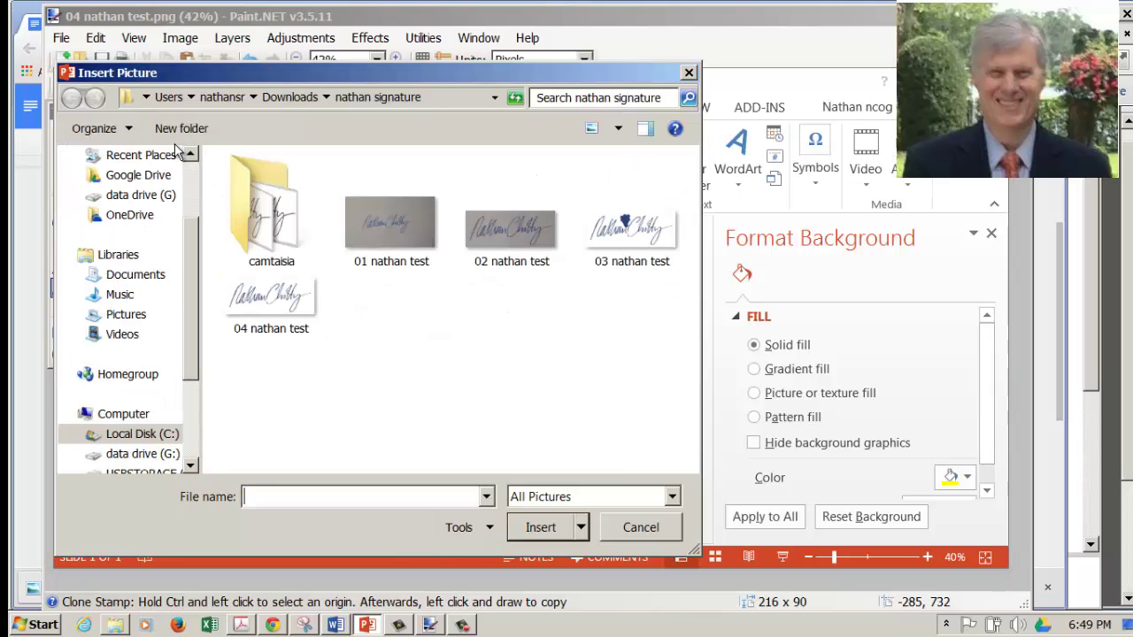
pyautogui.click(298, 95)
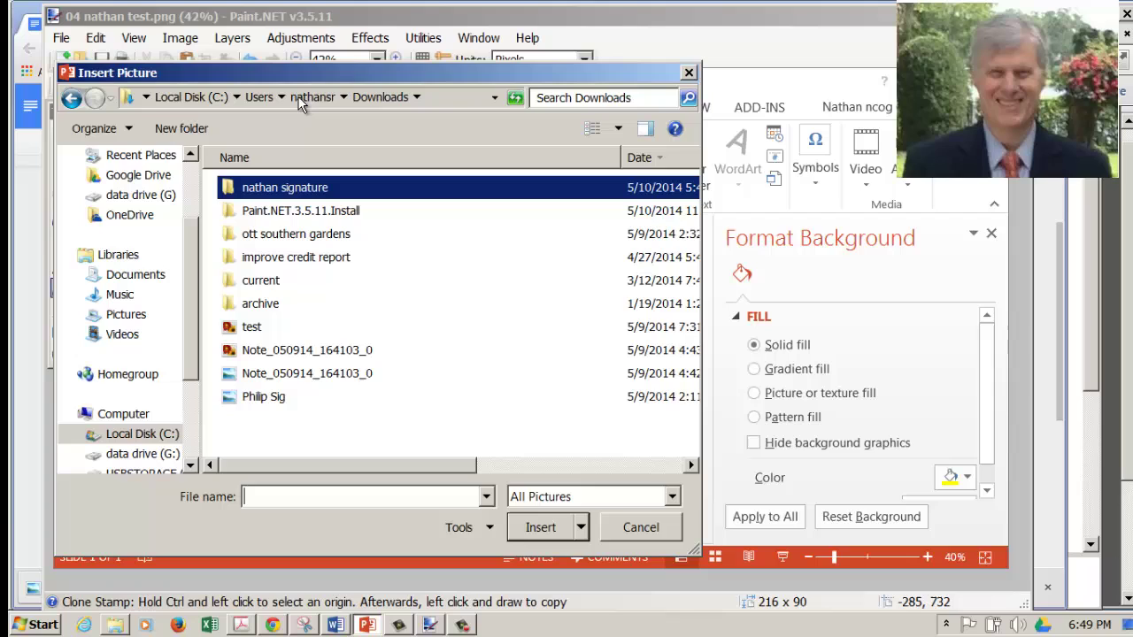
pyautogui.doubleClick(280, 187)
pyautogui.doubleClick(301, 205)
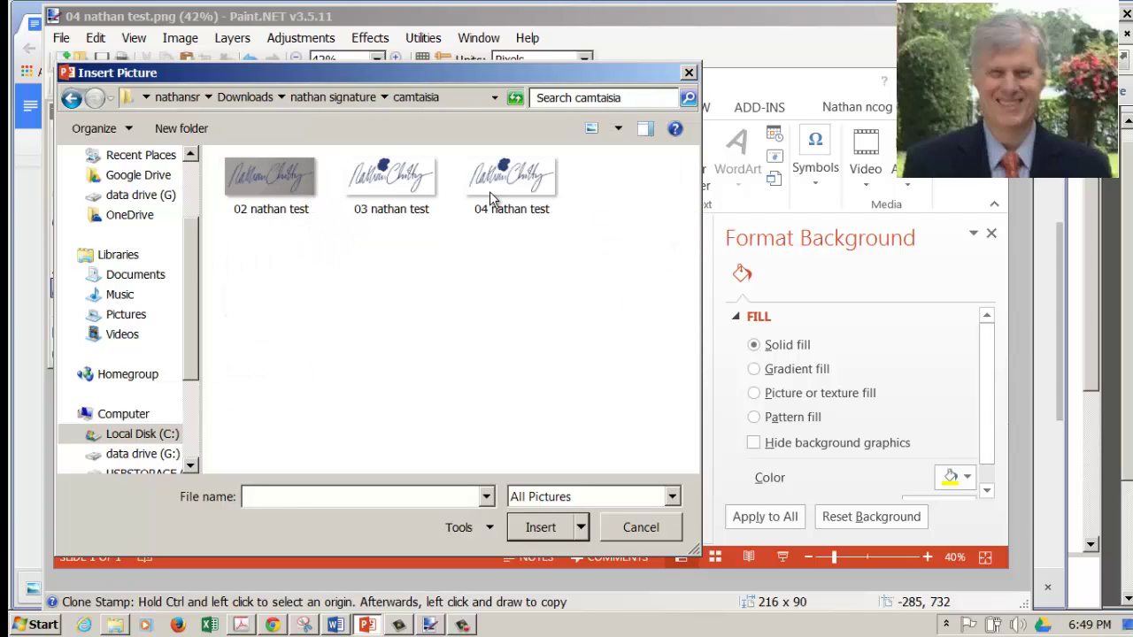
pyautogui.click(541, 181)
pyautogui.click(565, 526)
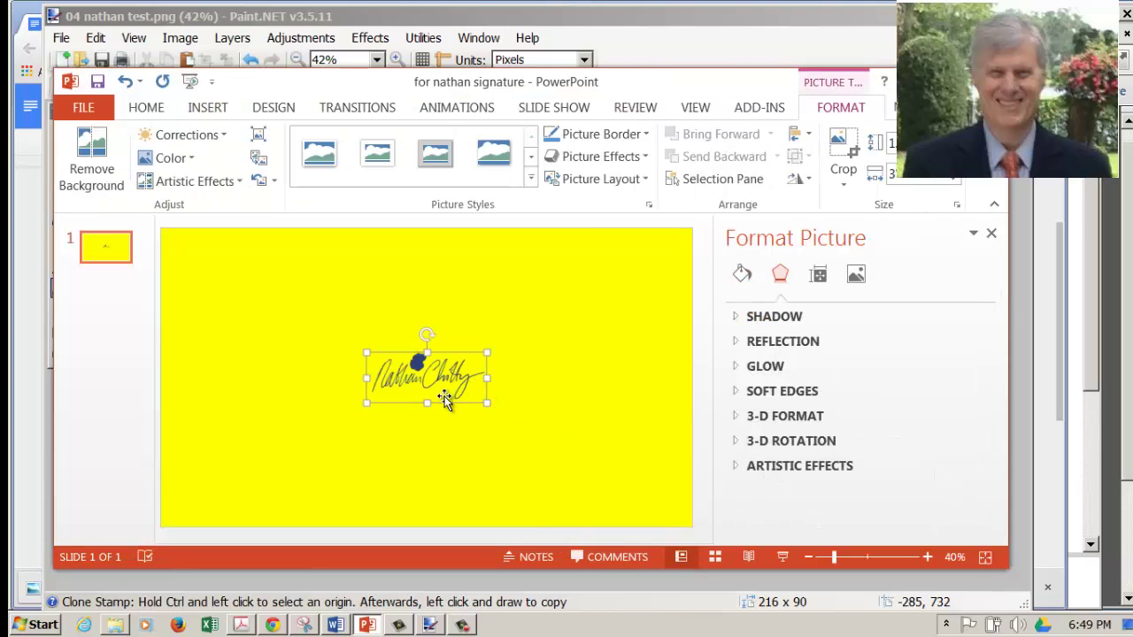
pyautogui.click(334, 625)
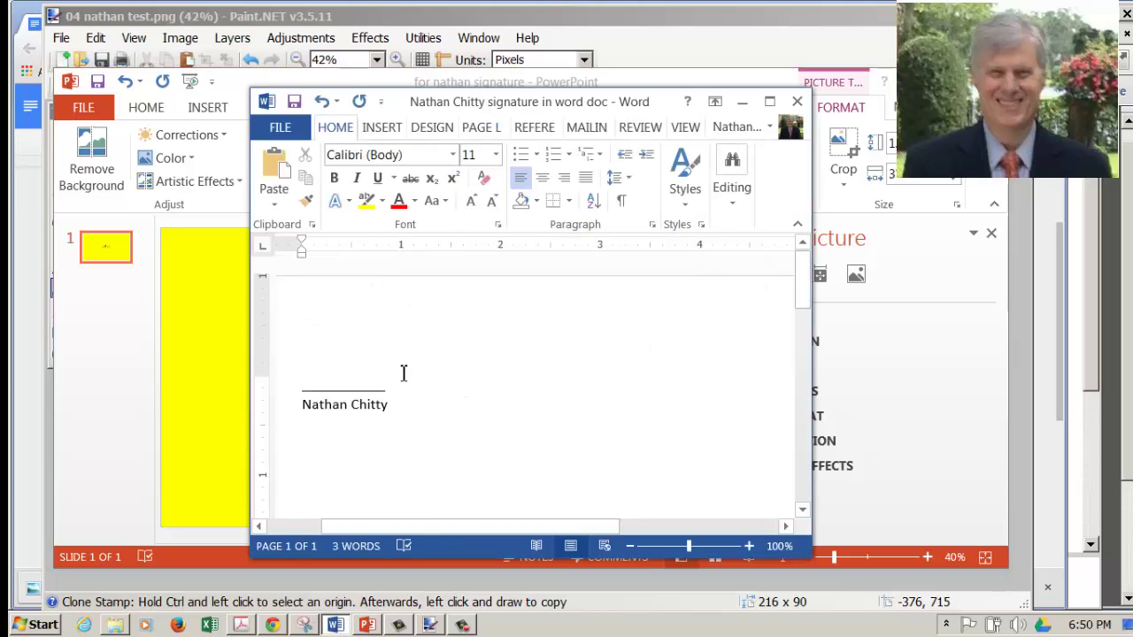
# Step: Paste the signature picture into the Word document and set its wrapping to In Front of Text
pyautogui.hotkey('ctrl', 'v')
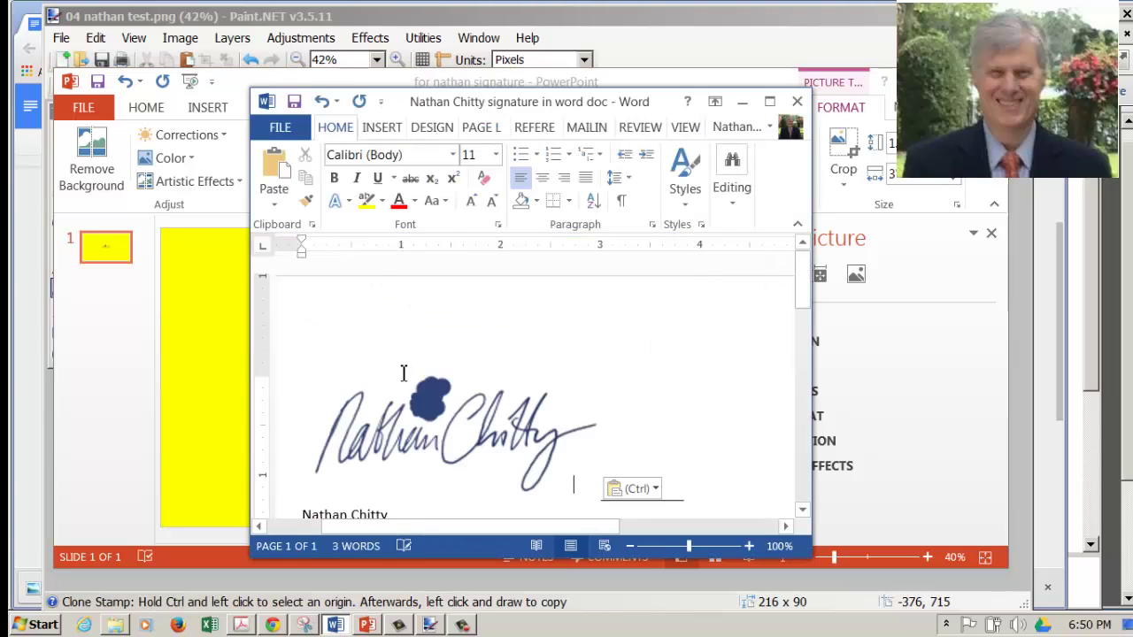
pyautogui.click(490, 421)
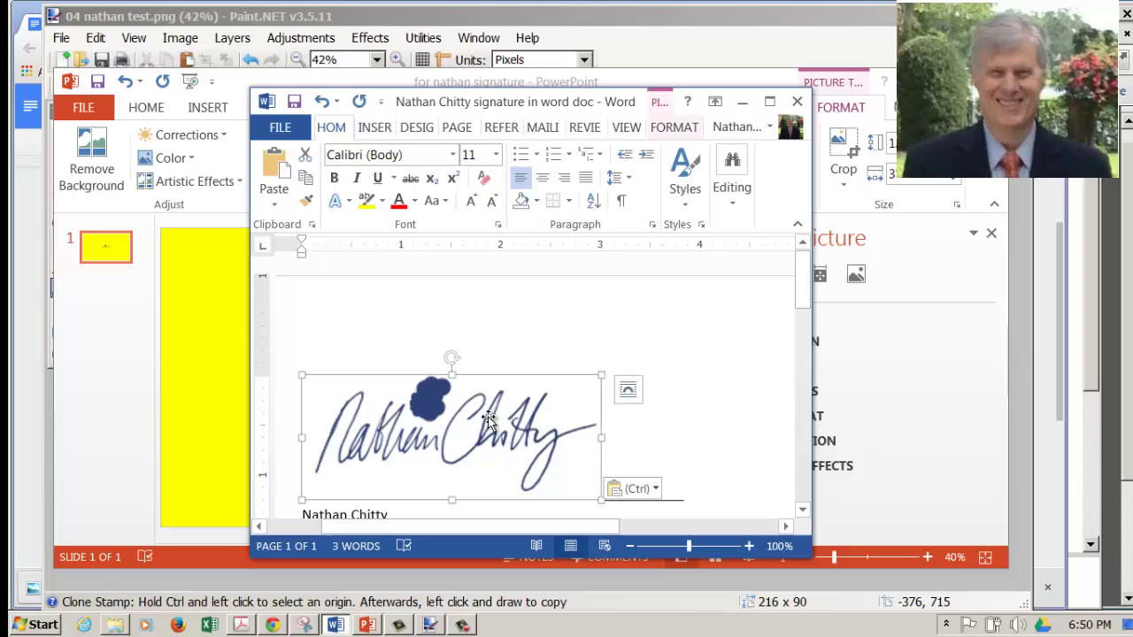
pyautogui.click(627, 392)
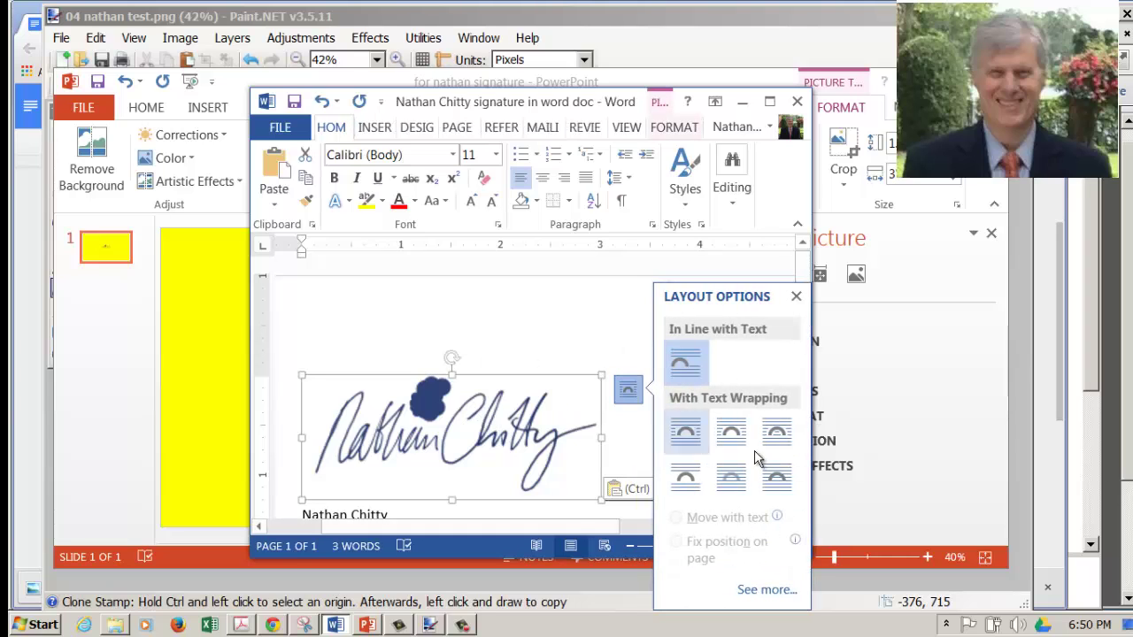
pyautogui.click(779, 480)
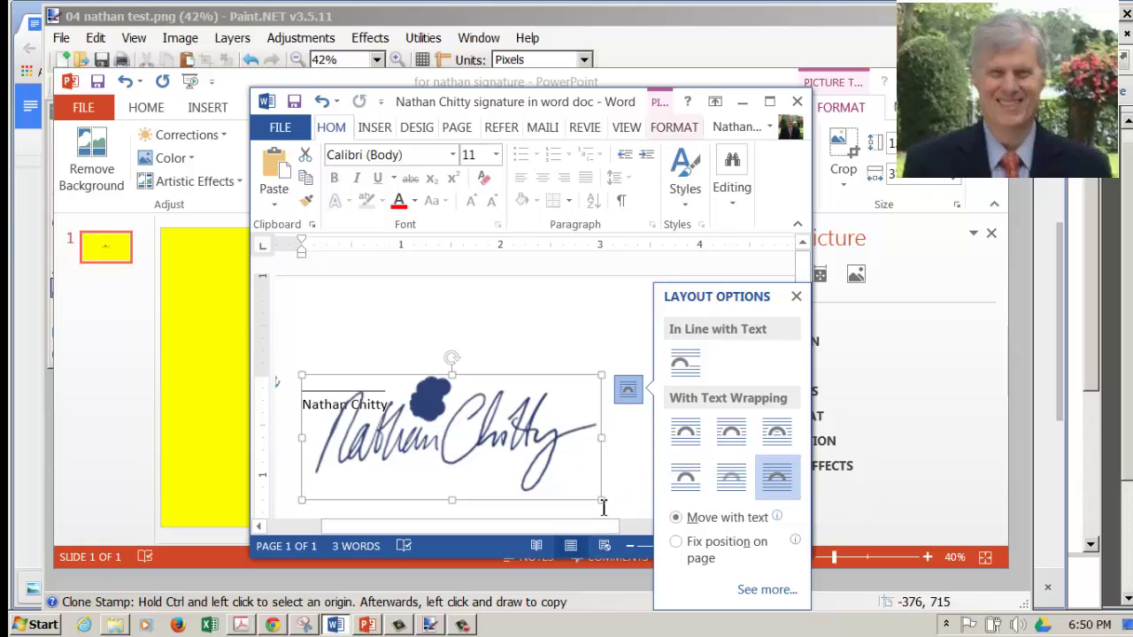
pyautogui.moveTo(599, 493); pyautogui.dragTo(627, 498)
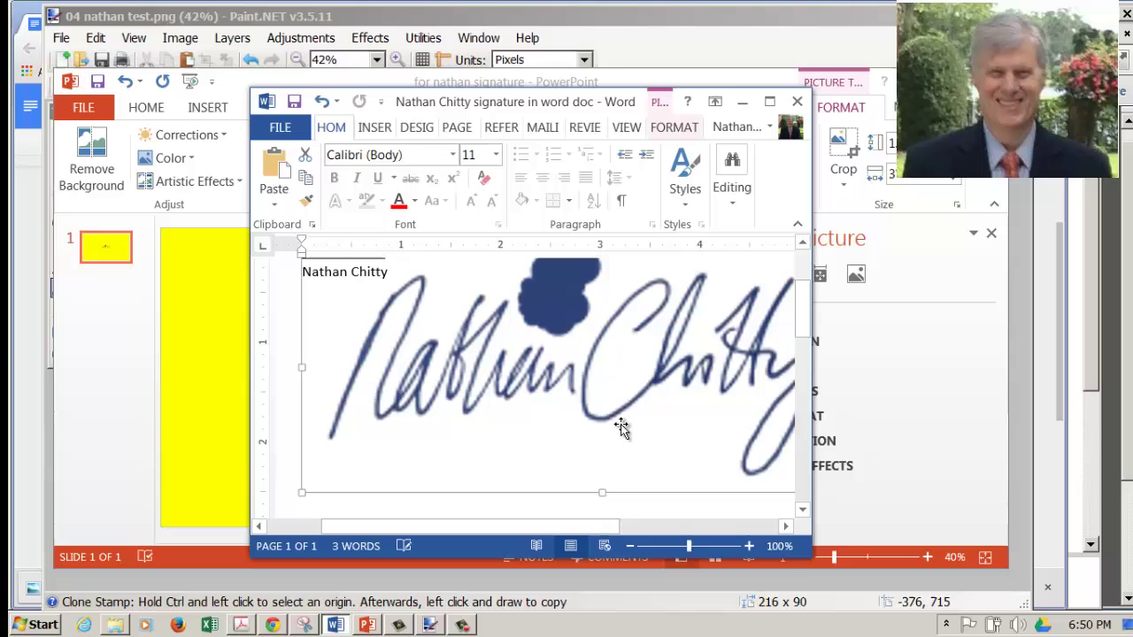
# Step: Shrink the signature picture and position it just above the typed name
pyautogui.click(768, 101)
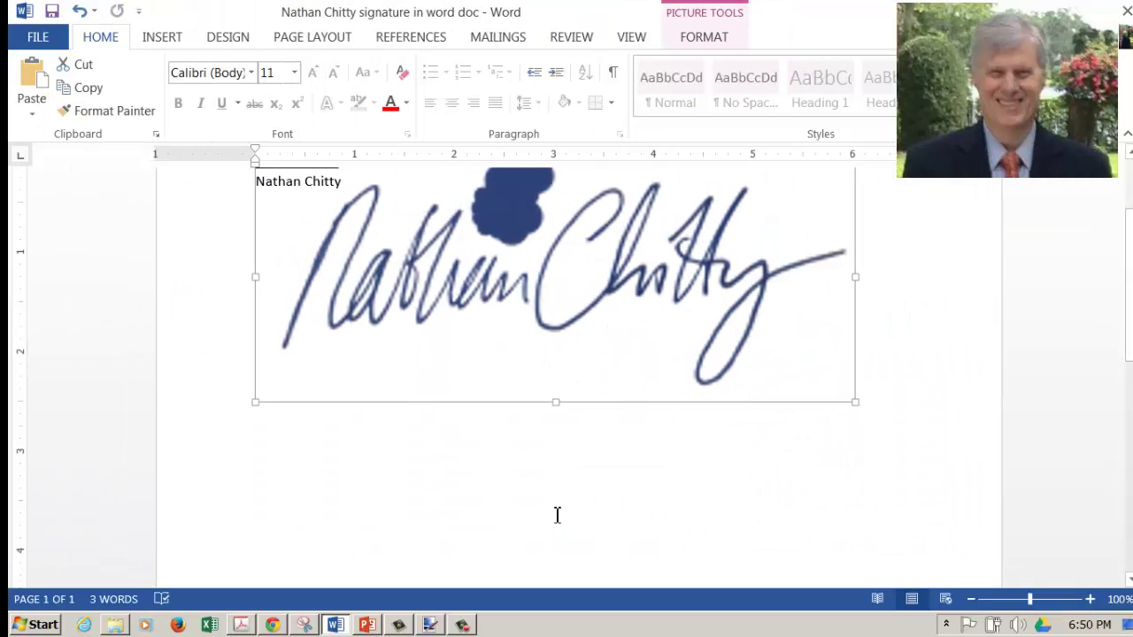
pyautogui.scroll(-5, 545, 506)
pyautogui.scroll(-1, 546, 506)
pyautogui.scroll(3, 554, 457)
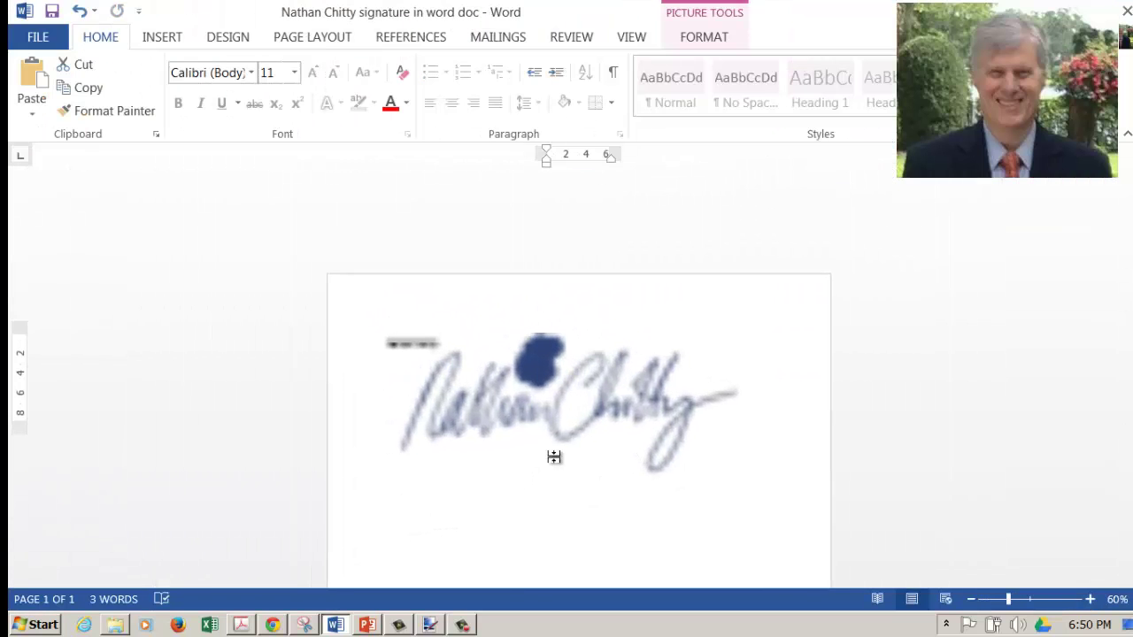
pyautogui.click(657, 367)
pyautogui.click(772, 253)
pyautogui.moveTo(746, 390); pyautogui.dragTo(549, 299)
pyautogui.moveTo(481, 265)
pyautogui.mouseDown()
pyautogui.moveTo(450, 239)
pyautogui.moveTo(468, 224)
pyautogui.mouseUp()
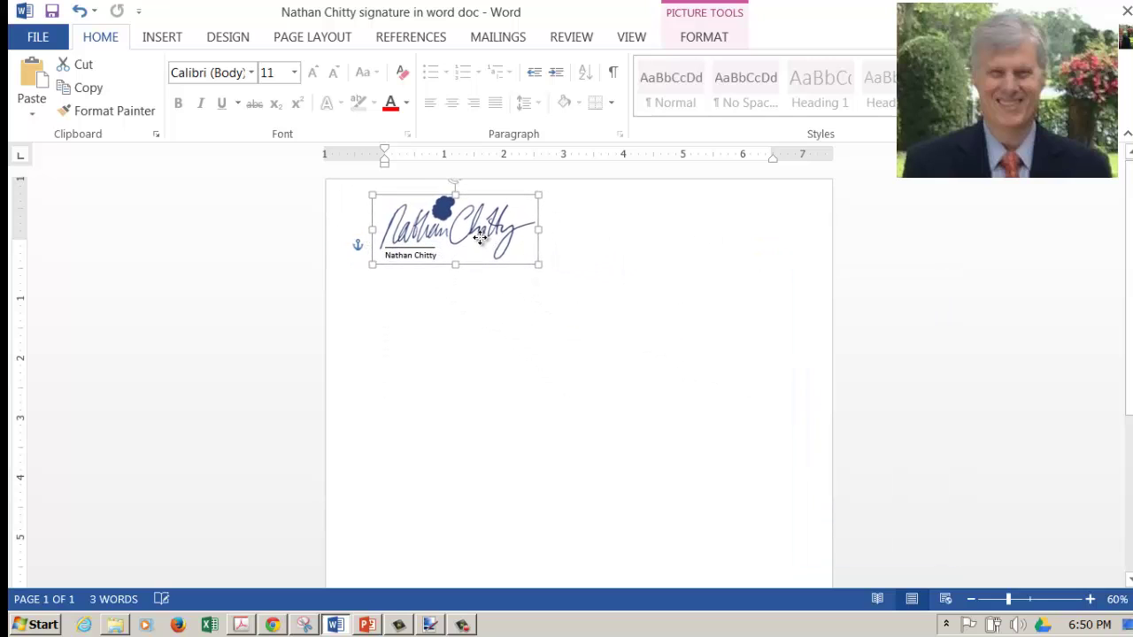
pyautogui.moveTo(538, 265)
pyautogui.mouseDown()
pyautogui.moveTo(445, 225)
pyautogui.moveTo(437, 239)
pyautogui.mouseUp()
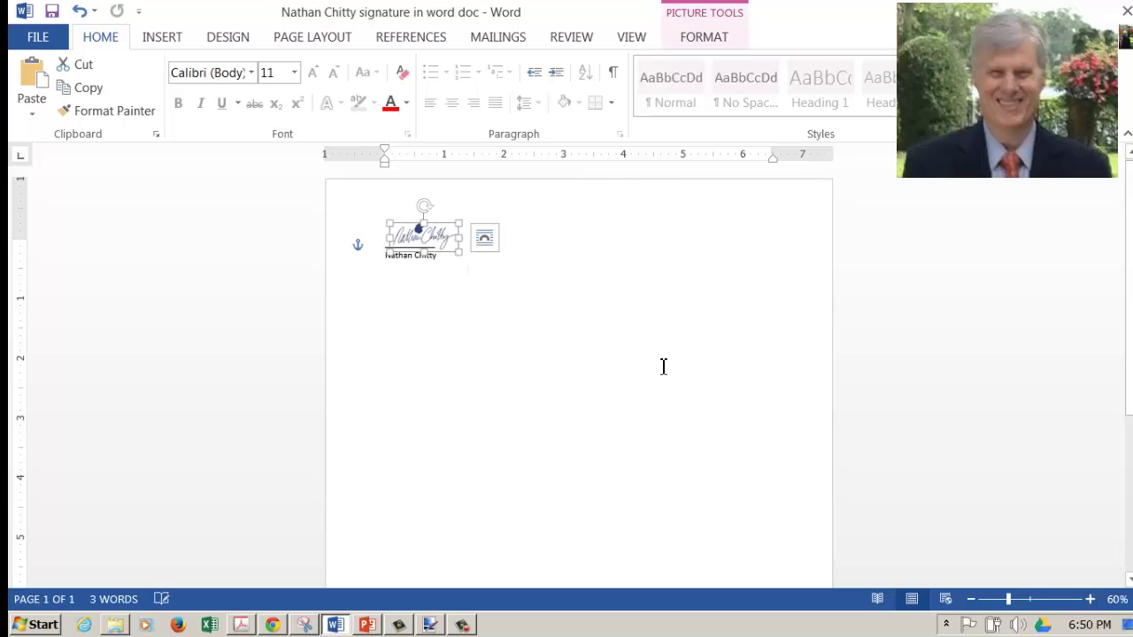
pyautogui.scroll(7, 659, 367)
pyautogui.moveTo(256, 260); pyautogui.dragTo(240, 270)
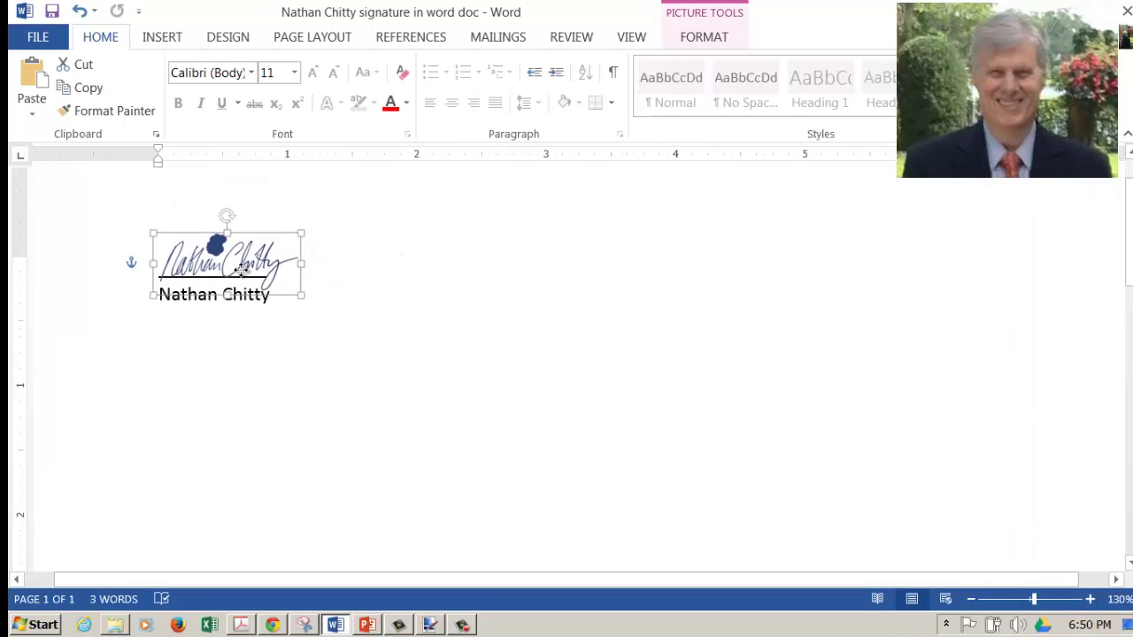
pyautogui.click(430, 316)
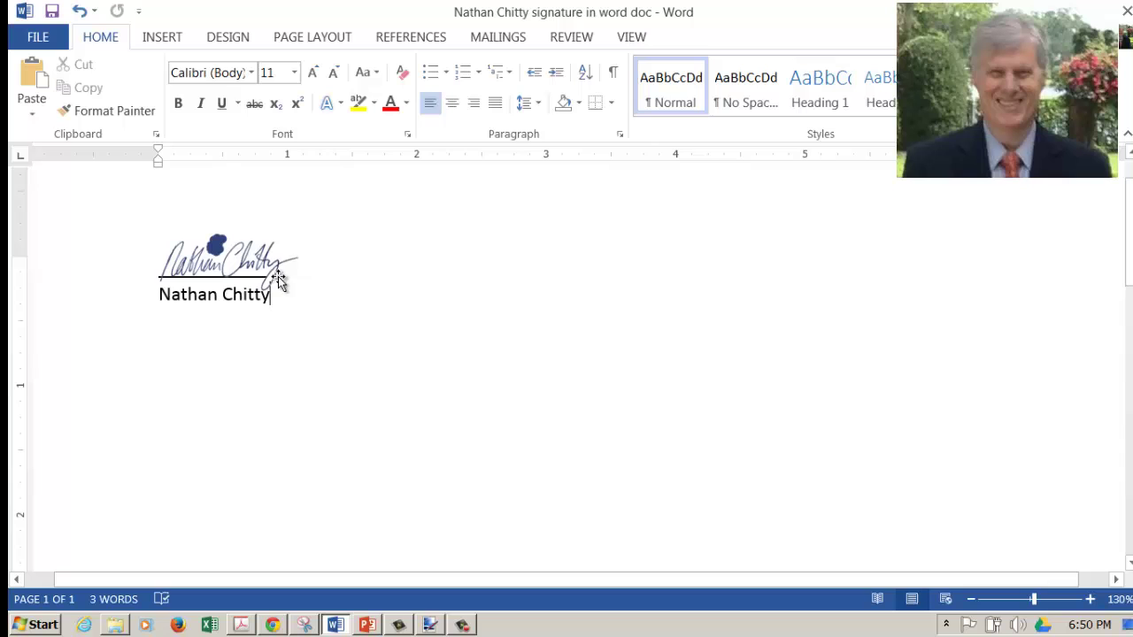
# Step: Rectangle-select and delete the stray blue mark above the signature
pyautogui.click(430, 626)
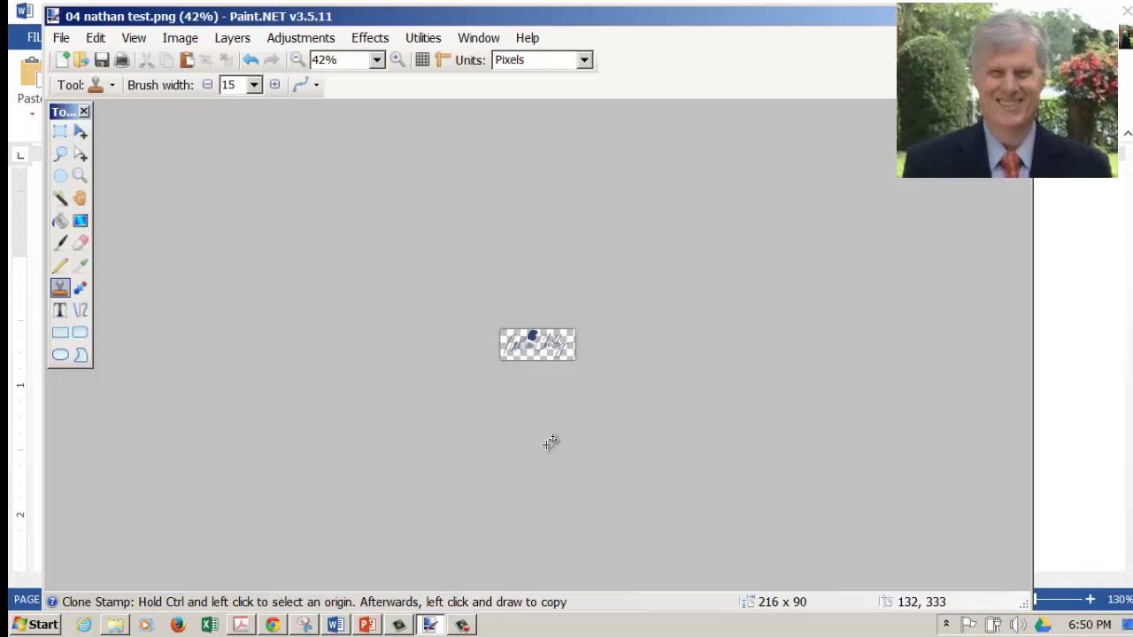
pyautogui.scroll(1, 552, 441)
pyautogui.scroll(4, 554, 440)
pyautogui.scroll(1, 554, 440)
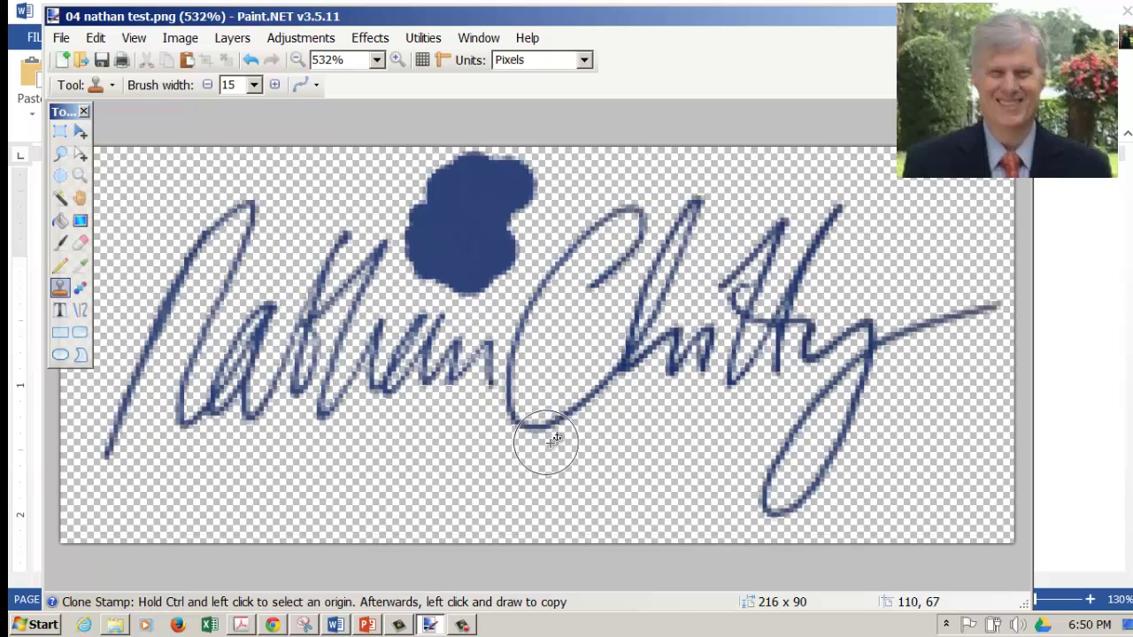
pyautogui.click(60, 131)
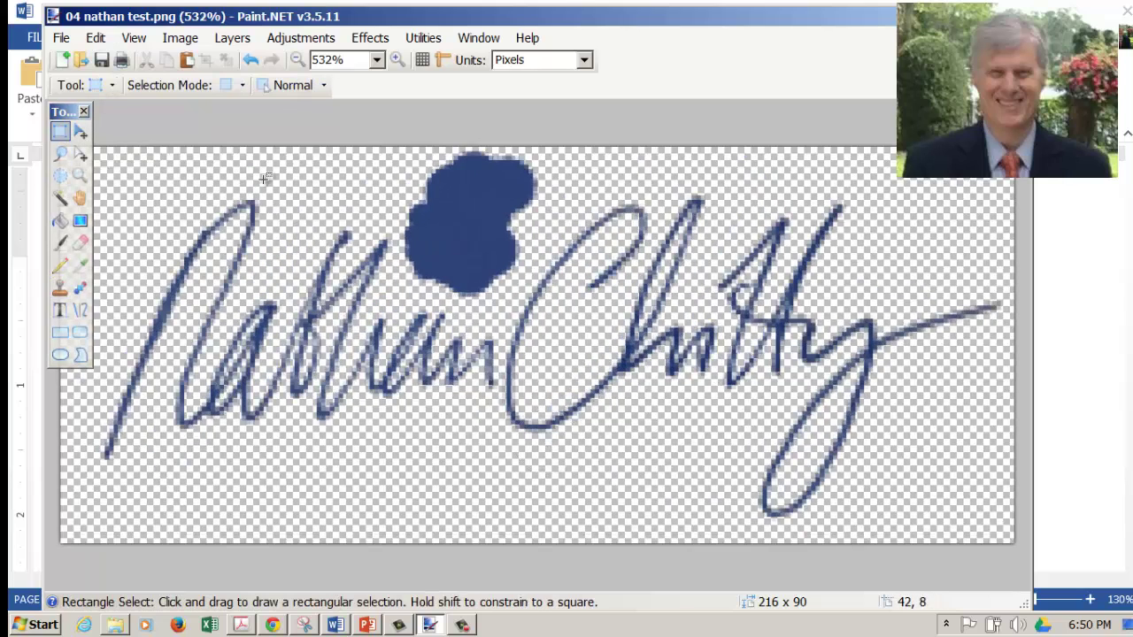
pyautogui.moveTo(402, 148)
pyautogui.mouseDown()
pyautogui.moveTo(437, 257)
pyautogui.moveTo(507, 297)
pyautogui.moveTo(529, 284)
pyautogui.moveTo(520, 295)
pyautogui.mouseUp()
pyautogui.press('Delete')
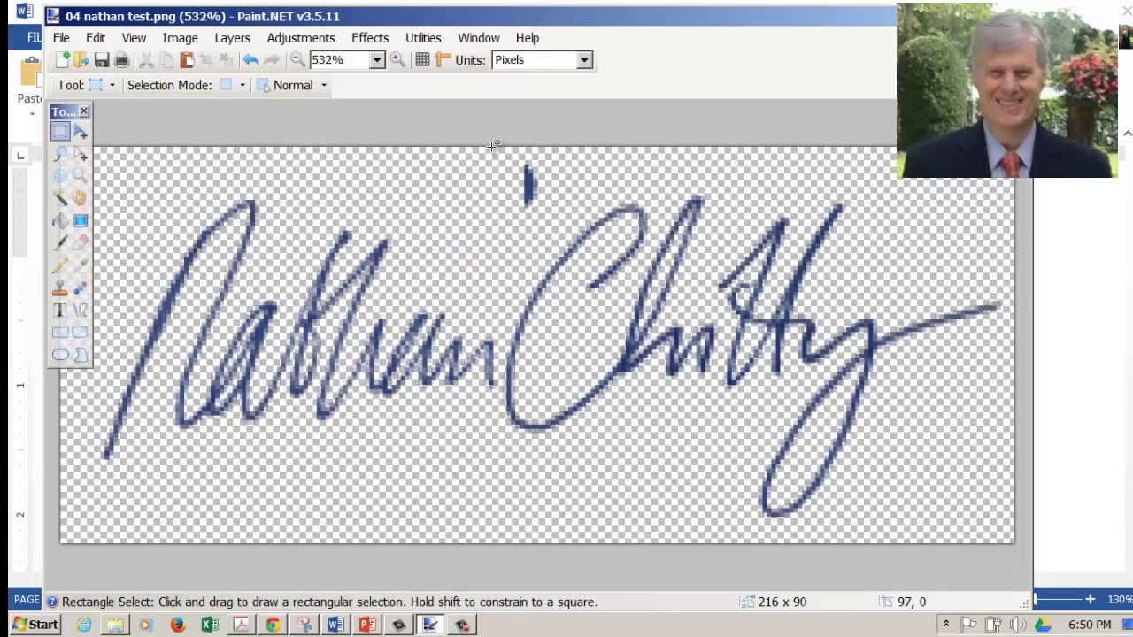
pyautogui.moveTo(493, 147); pyautogui.dragTo(564, 208)
pyautogui.press('Delete')
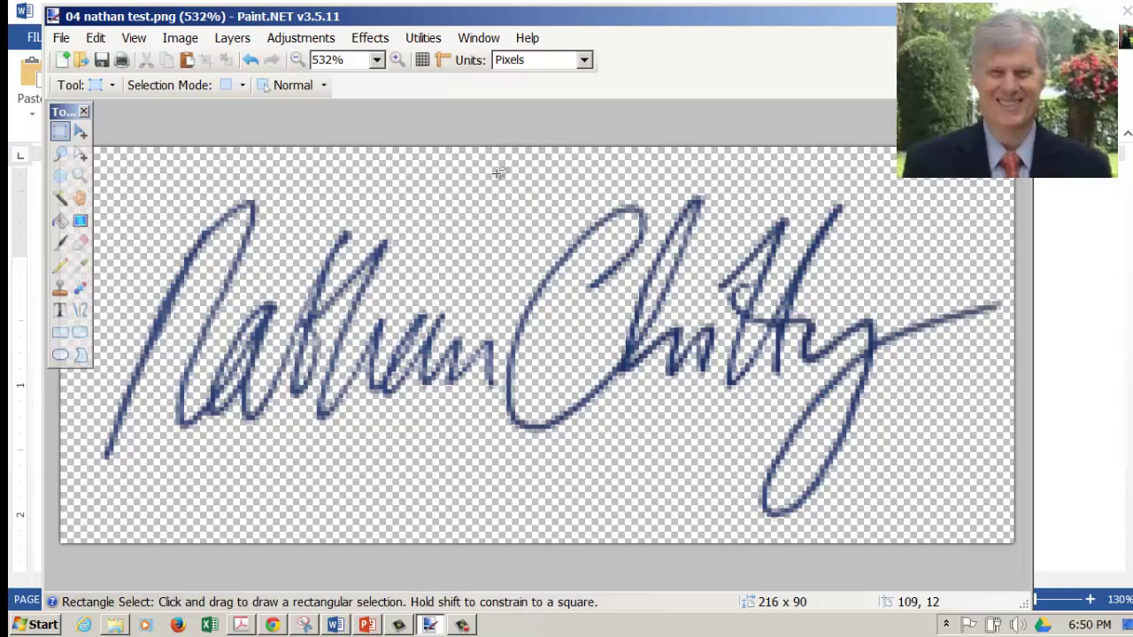
# Step: Save the image as 05 nathan test.png, accepting the PNG settings
pyautogui.click(61, 39)
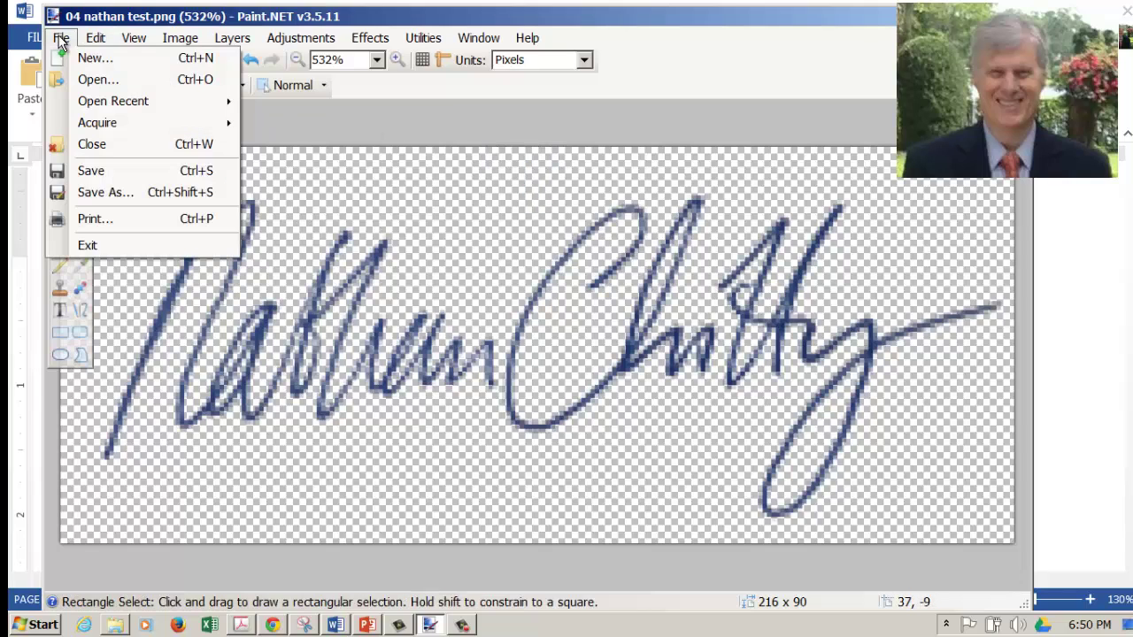
pyautogui.click(104, 192)
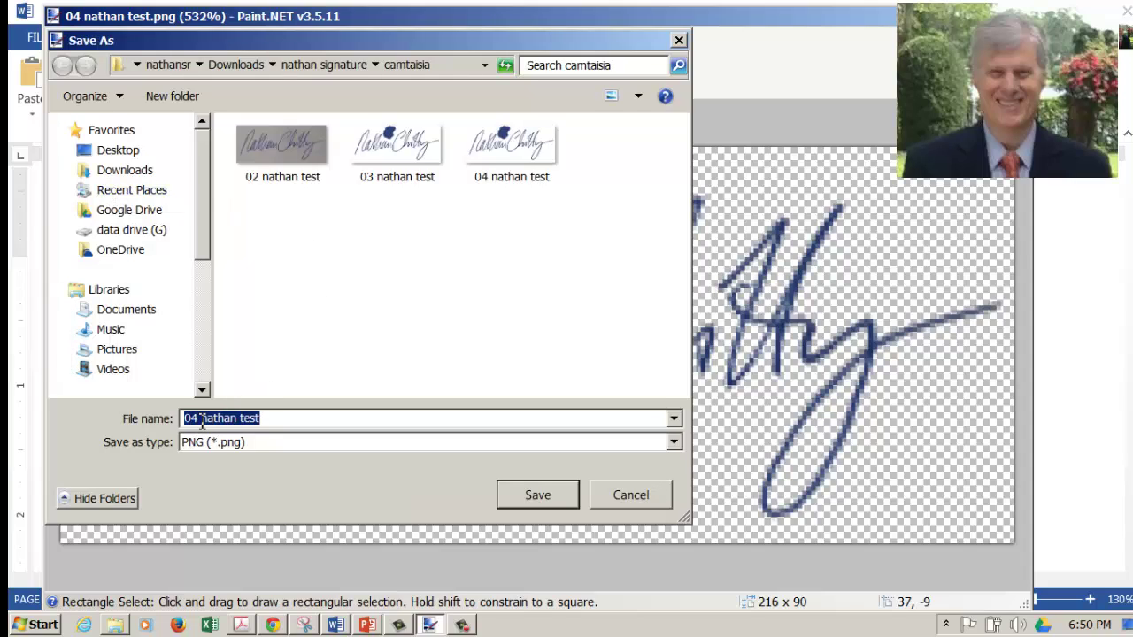
pyautogui.click(200, 419)
pyautogui.press('BackSpace')
pyautogui.write('5')
pyautogui.click(546, 506)
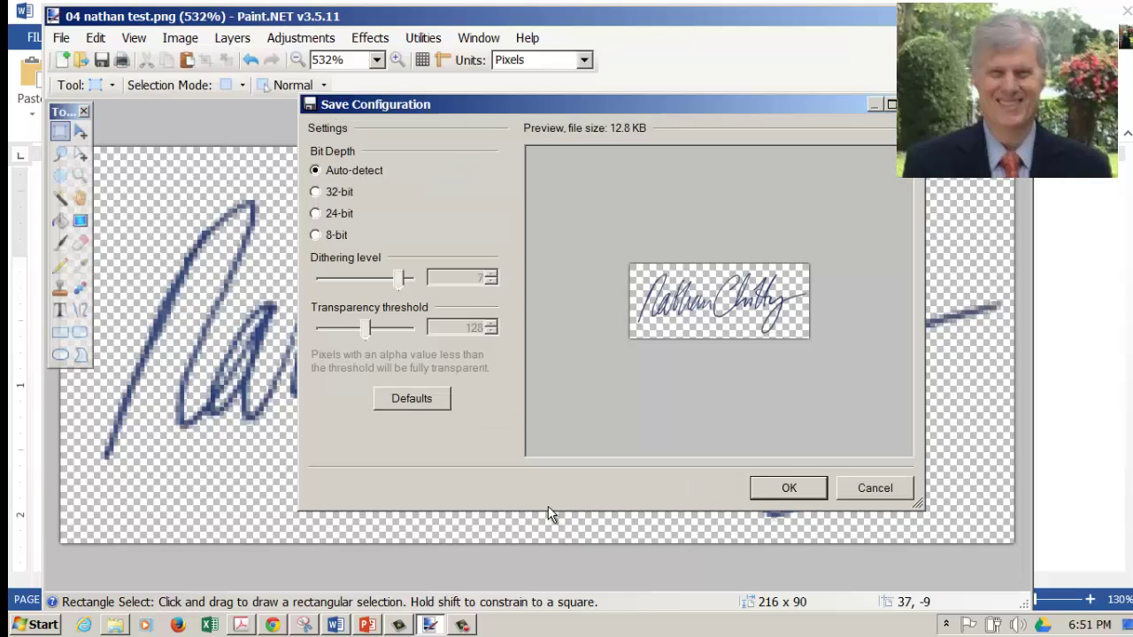
pyautogui.click(801, 488)
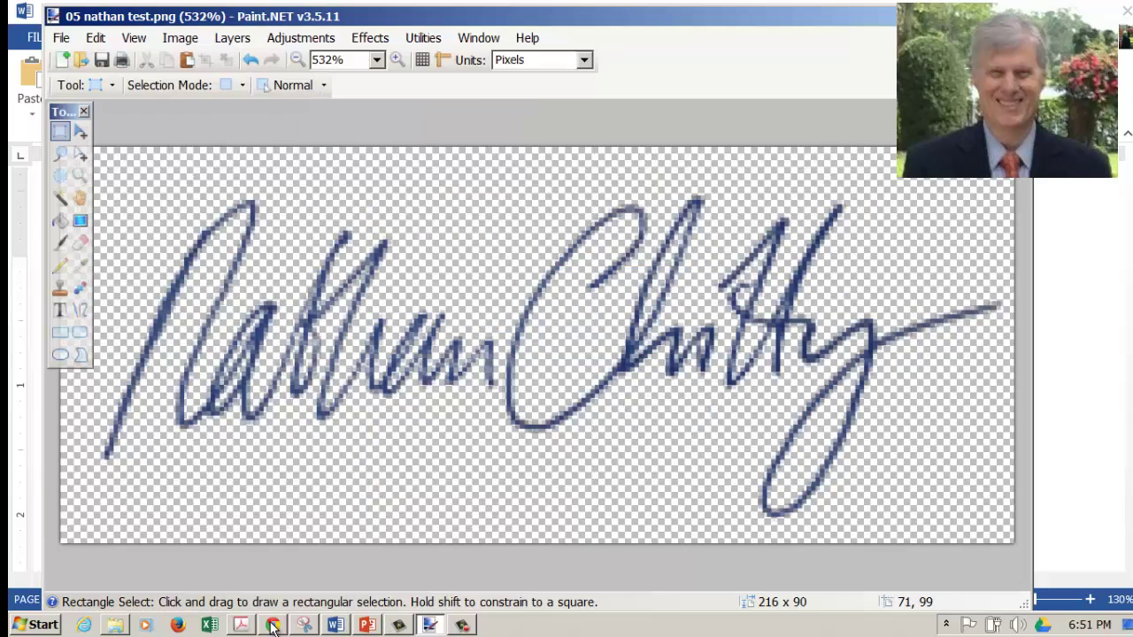
# Step: Delete the old signature image from the Acrobat PDF page
pyautogui.click(242, 625)
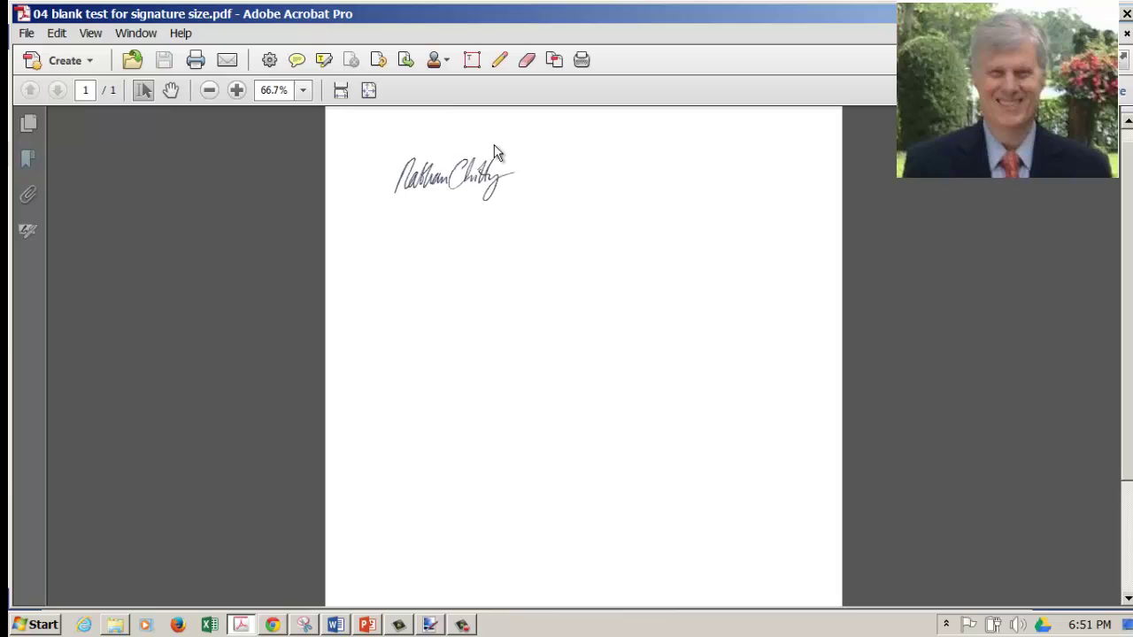
pyautogui.click(456, 180)
pyautogui.press('Delete')
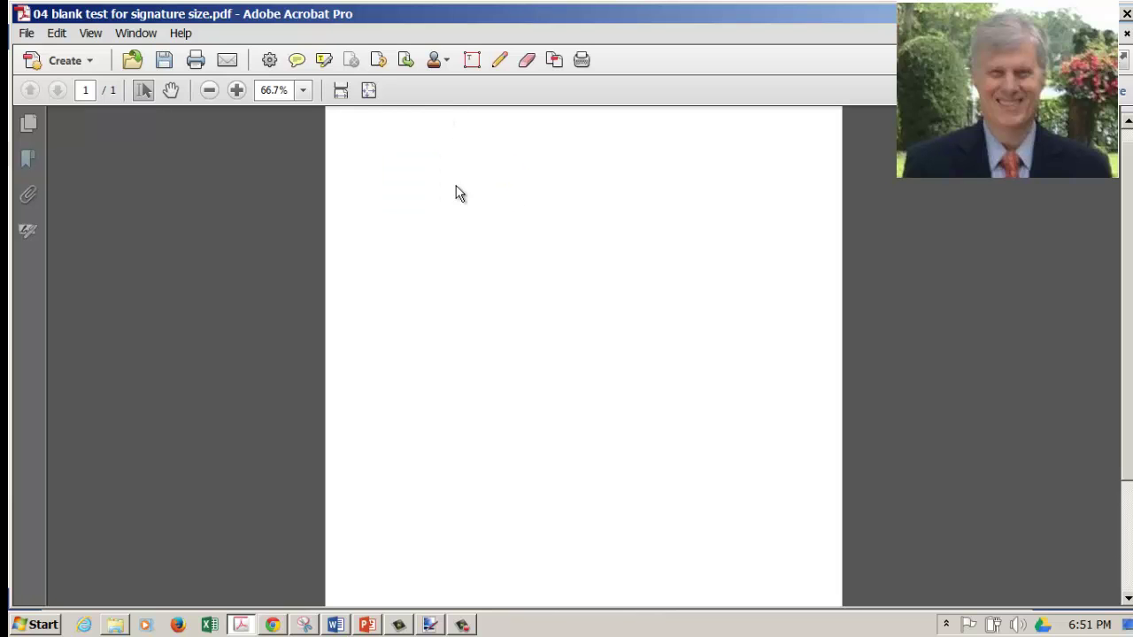
# Step: Insert the cleaned 05 nathan test image onto the yellow PowerPoint slide
pyautogui.click(367, 625)
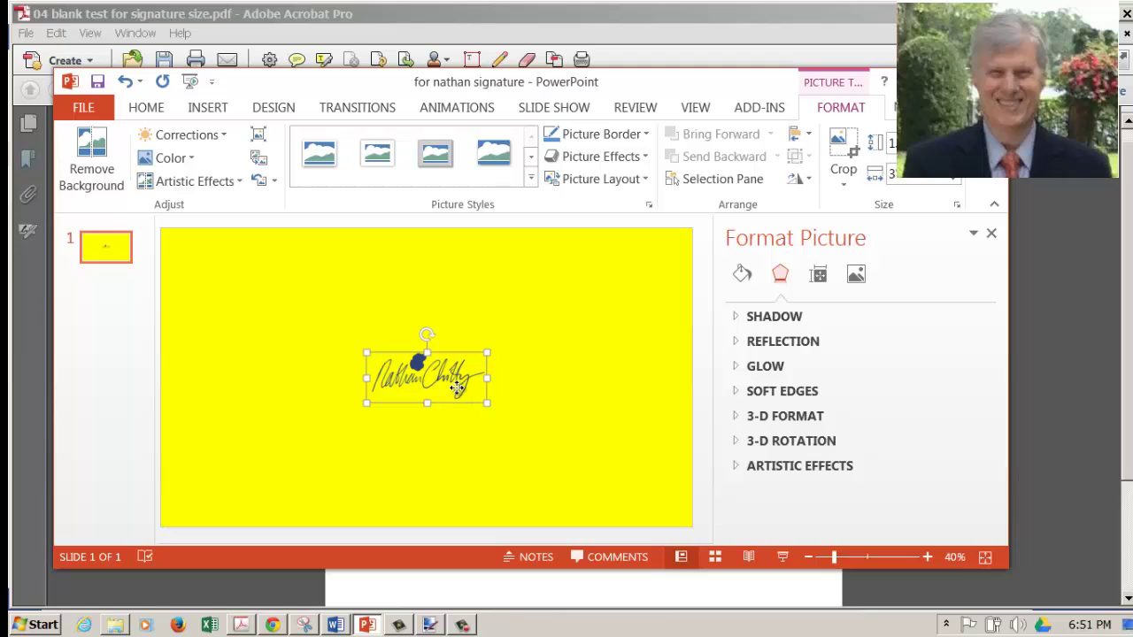
pyautogui.click(403, 293)
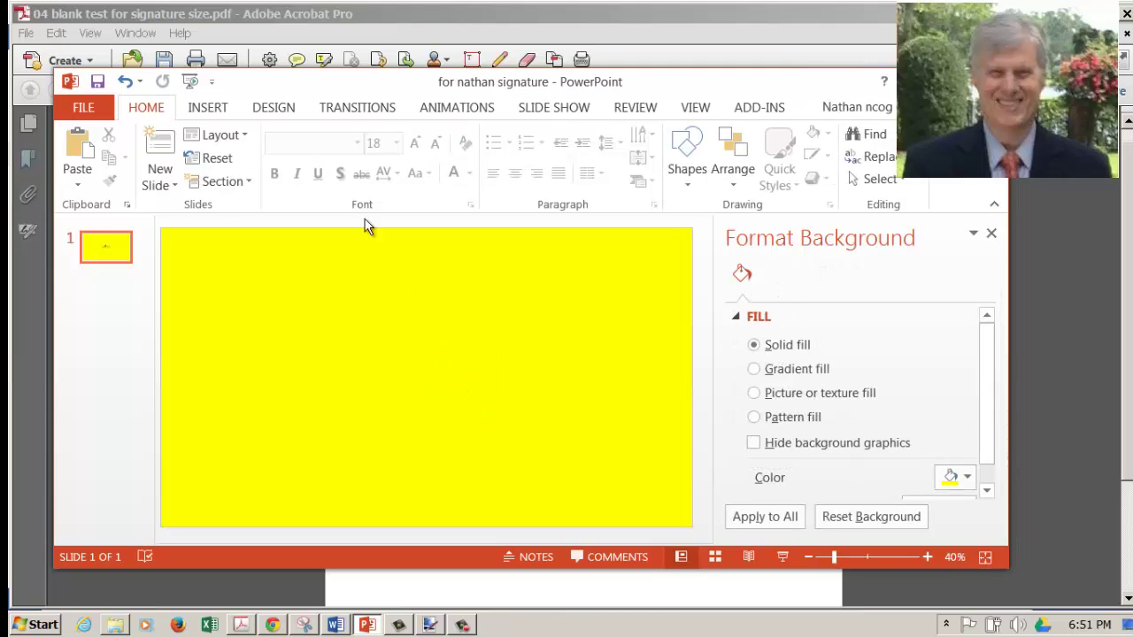
pyautogui.click(211, 110)
pyautogui.click(181, 168)
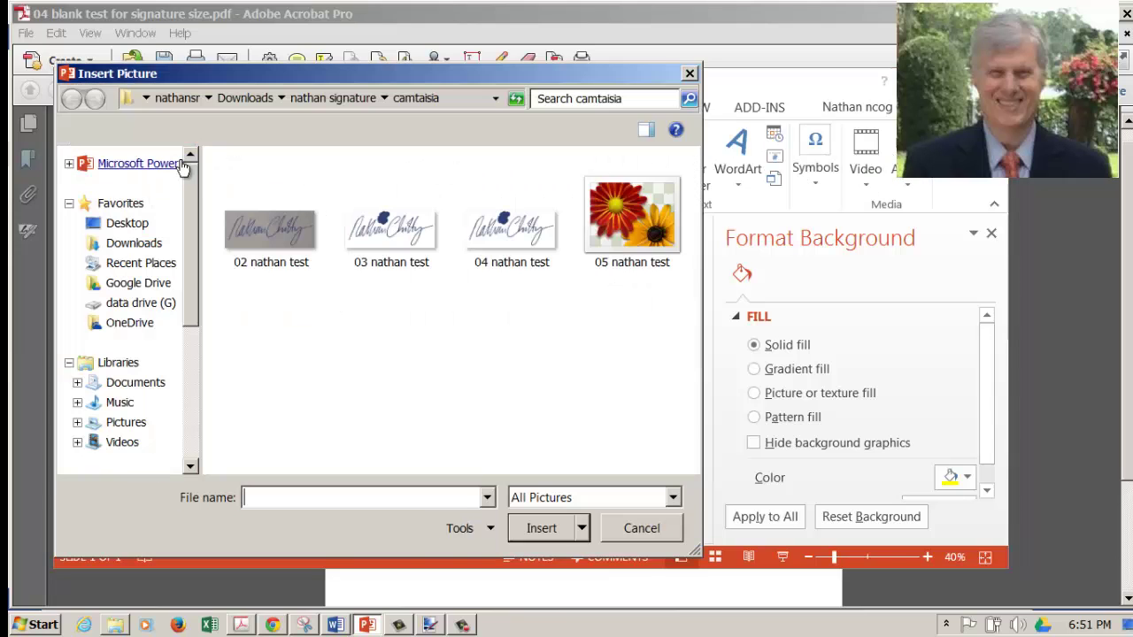
pyautogui.click(599, 240)
pyautogui.click(543, 530)
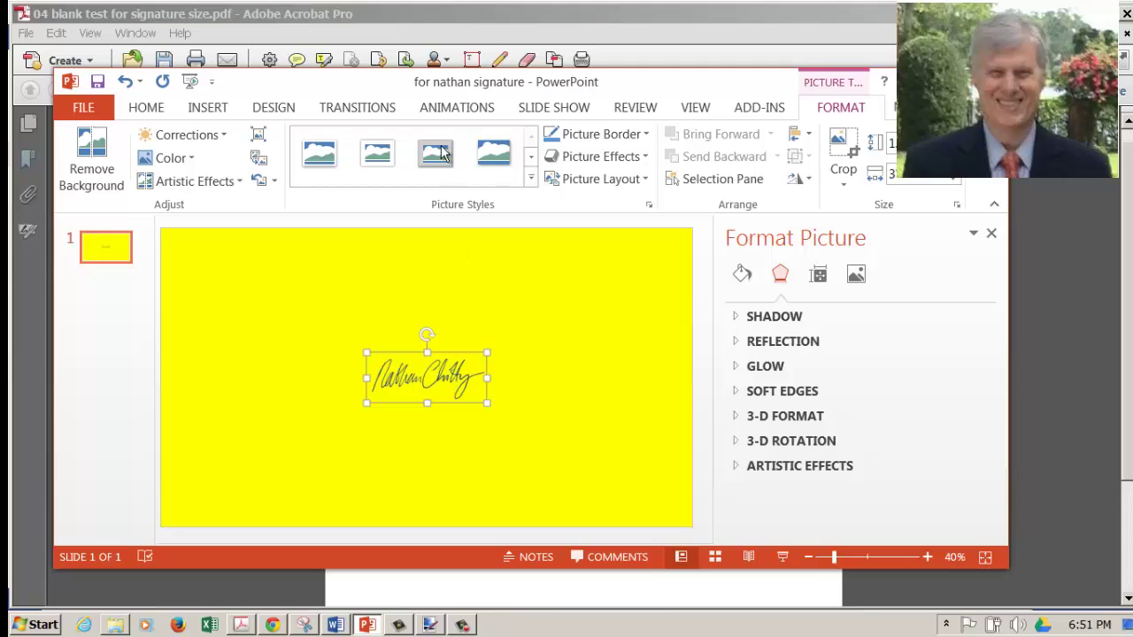
pyautogui.click(30, 373)
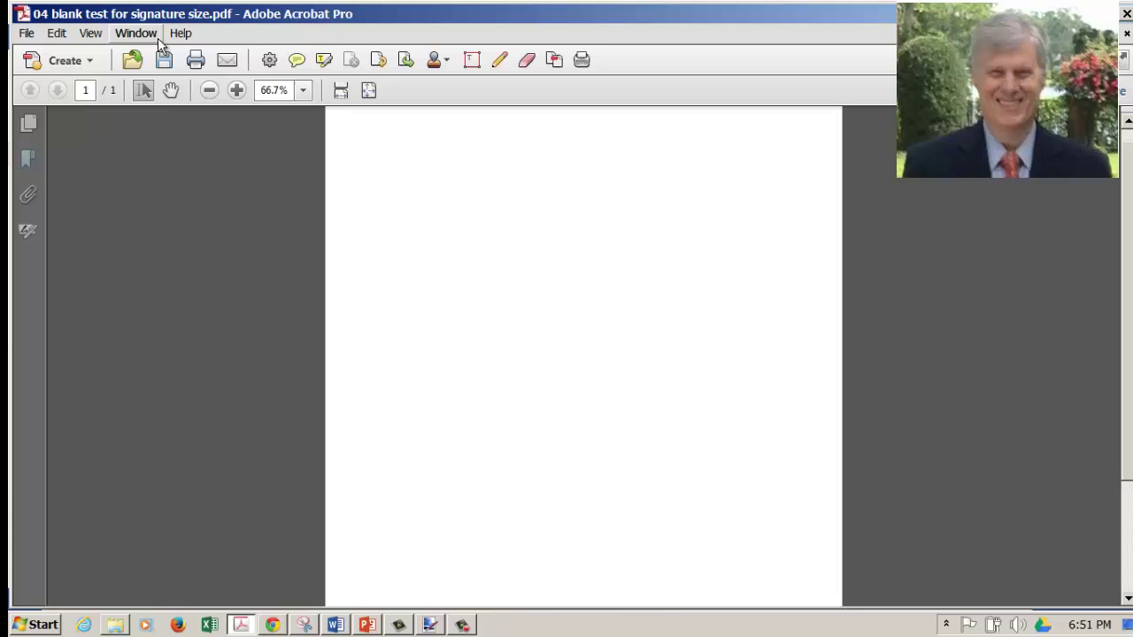
# Step: Paste the clipboard signature as a stamp near the page's top left and shrink it
pyautogui.click(450, 55)
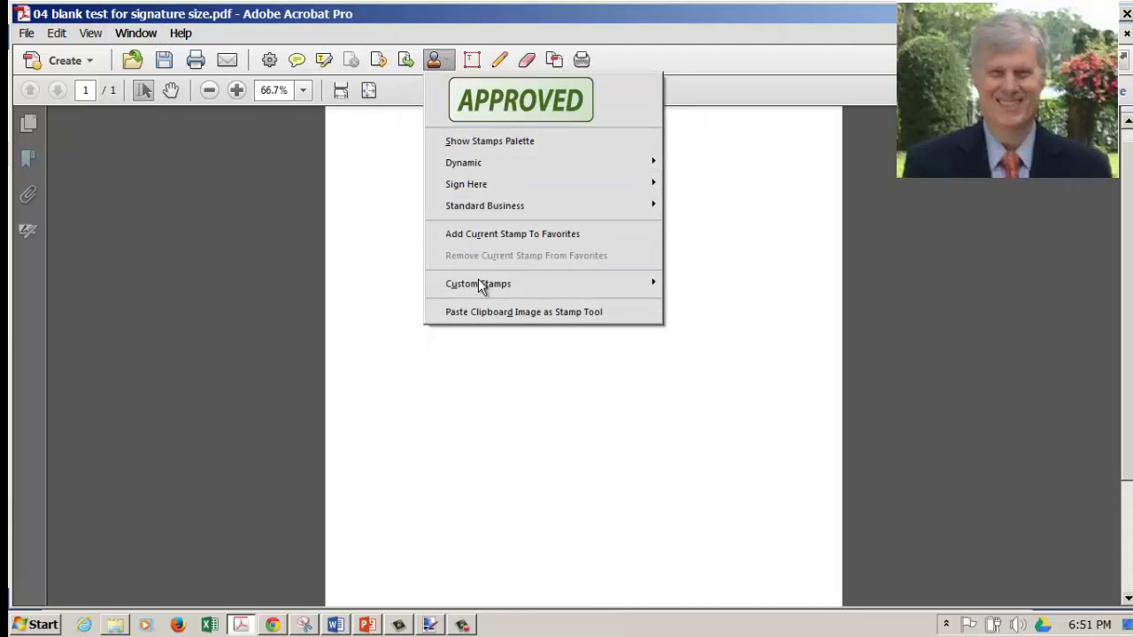
pyautogui.click(493, 312)
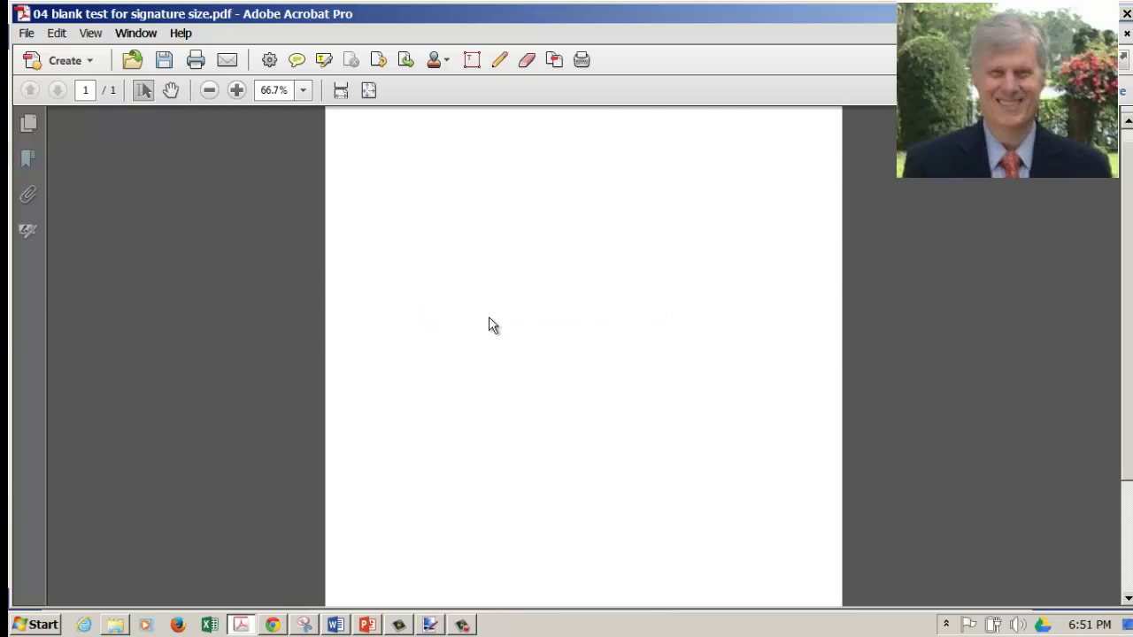
pyautogui.click(300, 92)
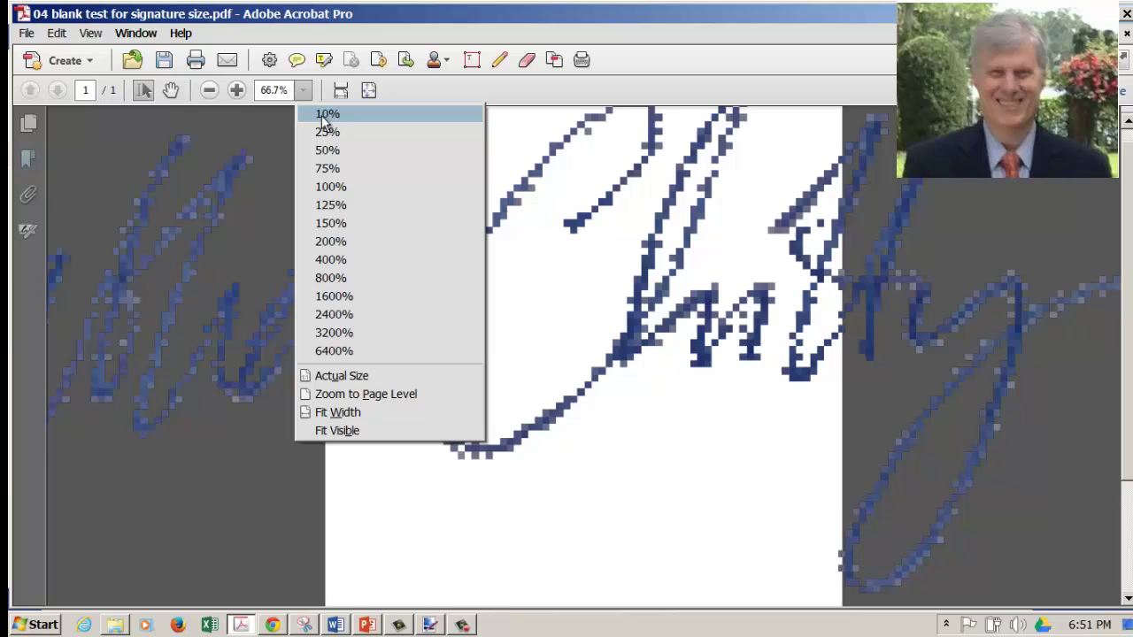
pyautogui.click(321, 115)
pyautogui.click(642, 350)
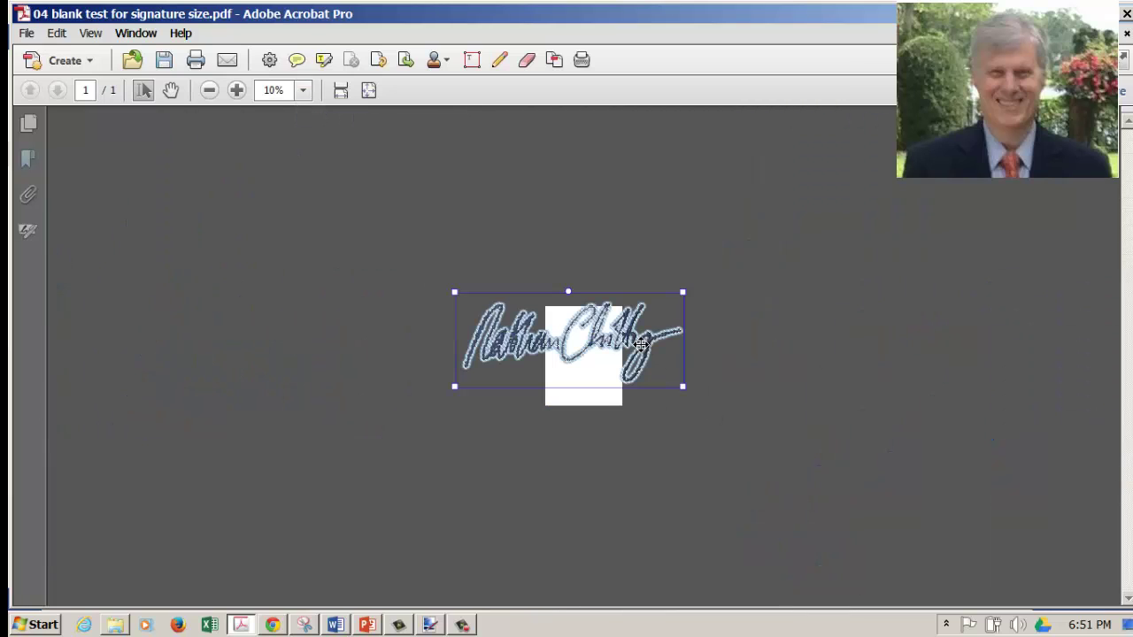
pyautogui.moveTo(679, 293)
pyautogui.mouseDown()
pyautogui.moveTo(623, 346)
pyautogui.moveTo(605, 384)
pyautogui.moveTo(576, 326)
pyautogui.mouseUp()
# Step: At 100% zoom, shrink the signature stamp further to a realistic signature size
pyautogui.hotkey('ctrl', '0')
pyautogui.hotkey('ctrl', '1')
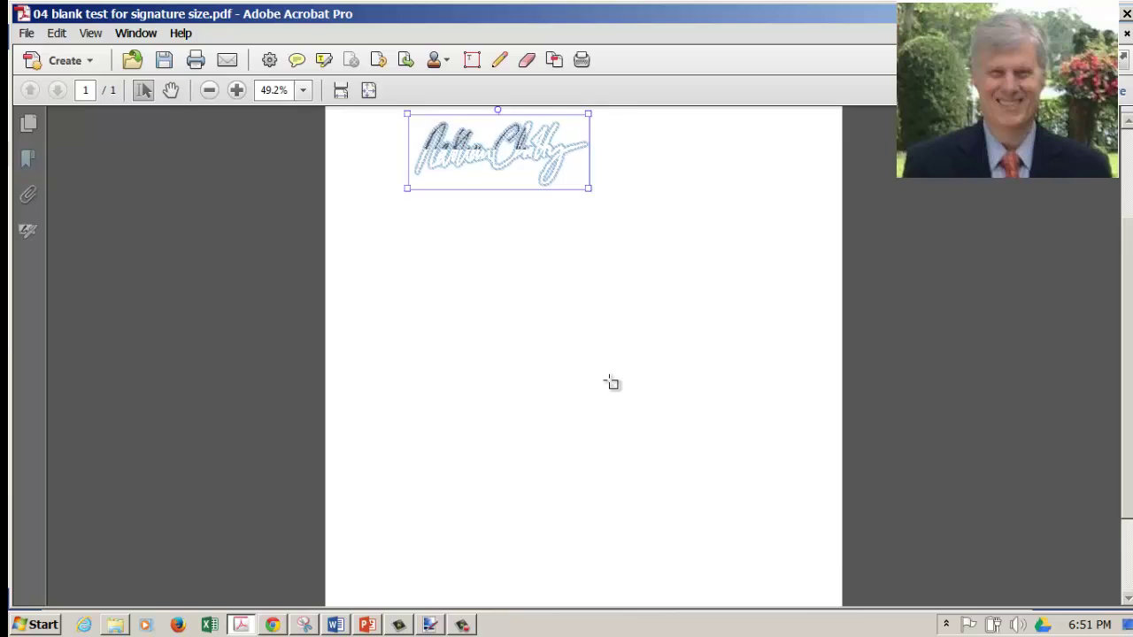
pyautogui.hotkey('ctrl', '0')
pyautogui.click(614, 357)
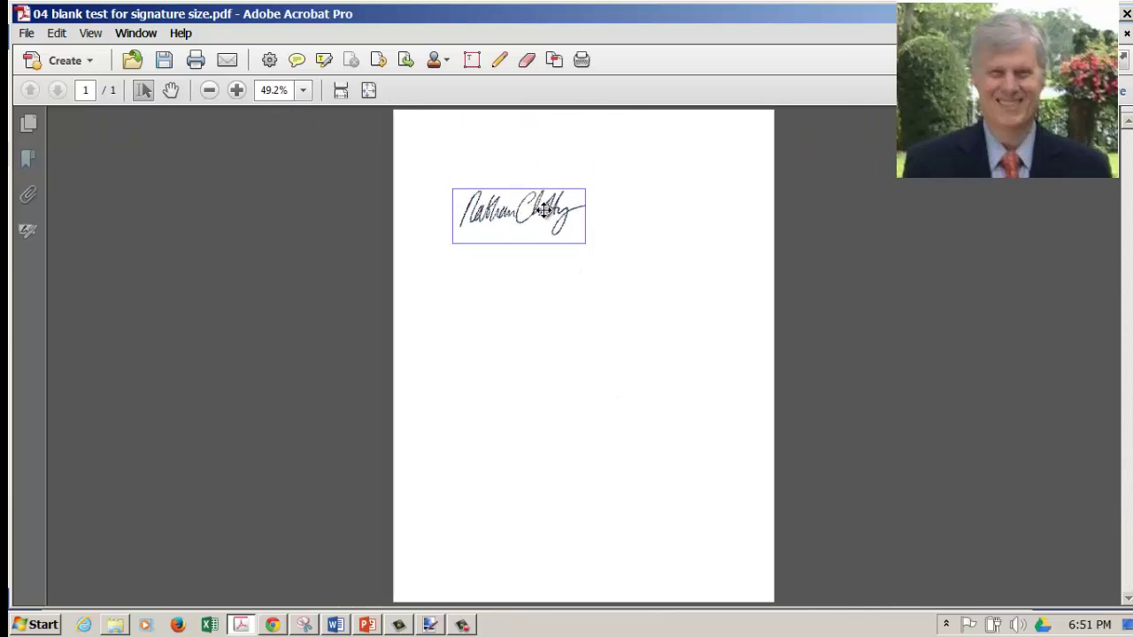
pyautogui.click(542, 228)
pyautogui.hotkey('ctrl', '-')
pyautogui.hotkey('ctrl', '-')
pyautogui.hotkey('ctrl', '+')
pyautogui.hotkey('ctrl', '+')
pyautogui.hotkey('ctrl', '+')
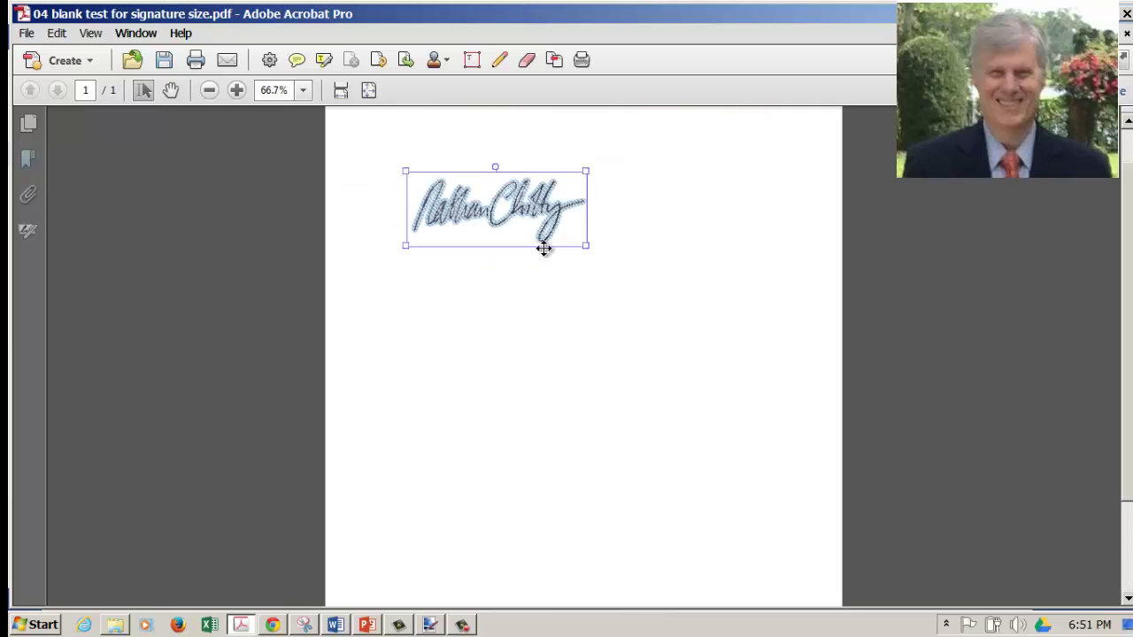
pyautogui.click(303, 90)
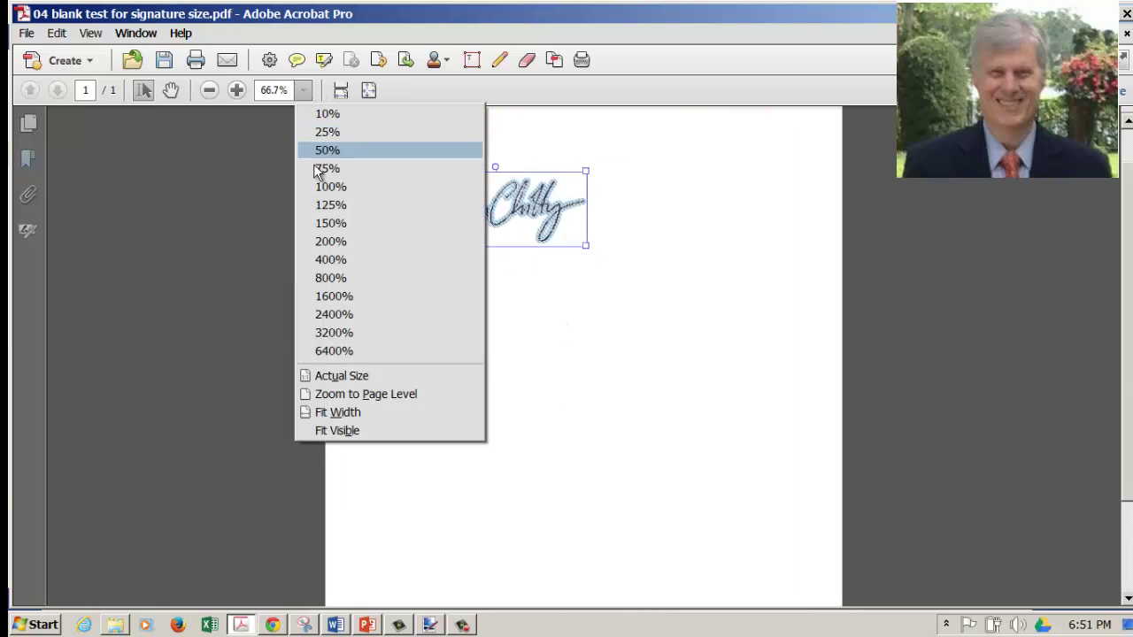
pyautogui.click(330, 187)
pyautogui.click(544, 357)
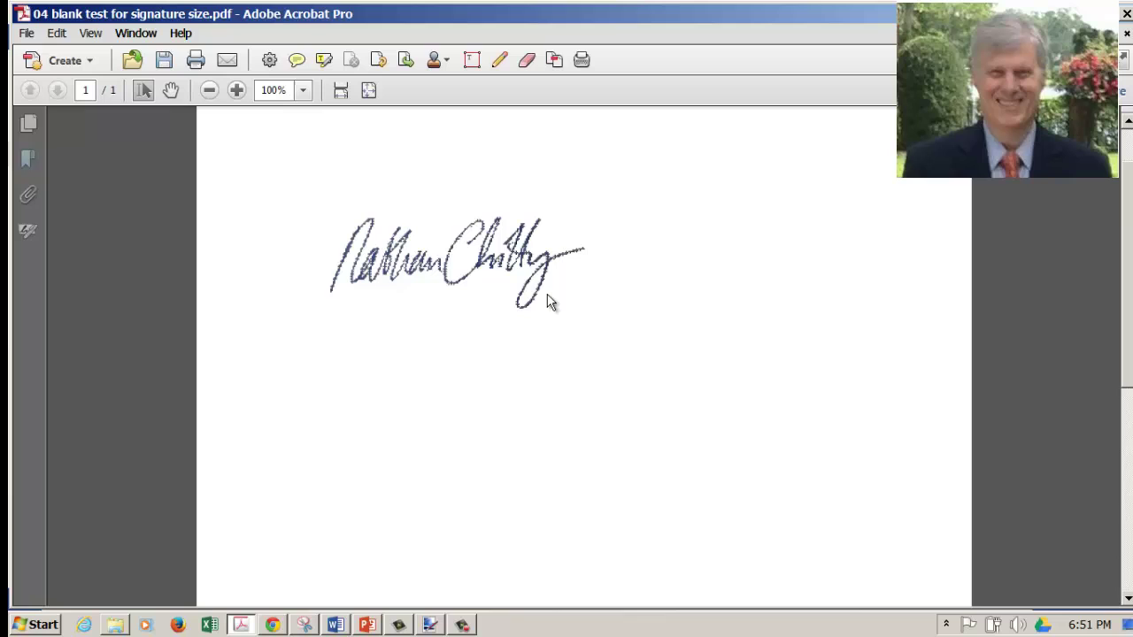
pyautogui.click(531, 276)
pyautogui.moveTo(585, 314); pyautogui.dragTo(494, 255)
pyautogui.click(498, 352)
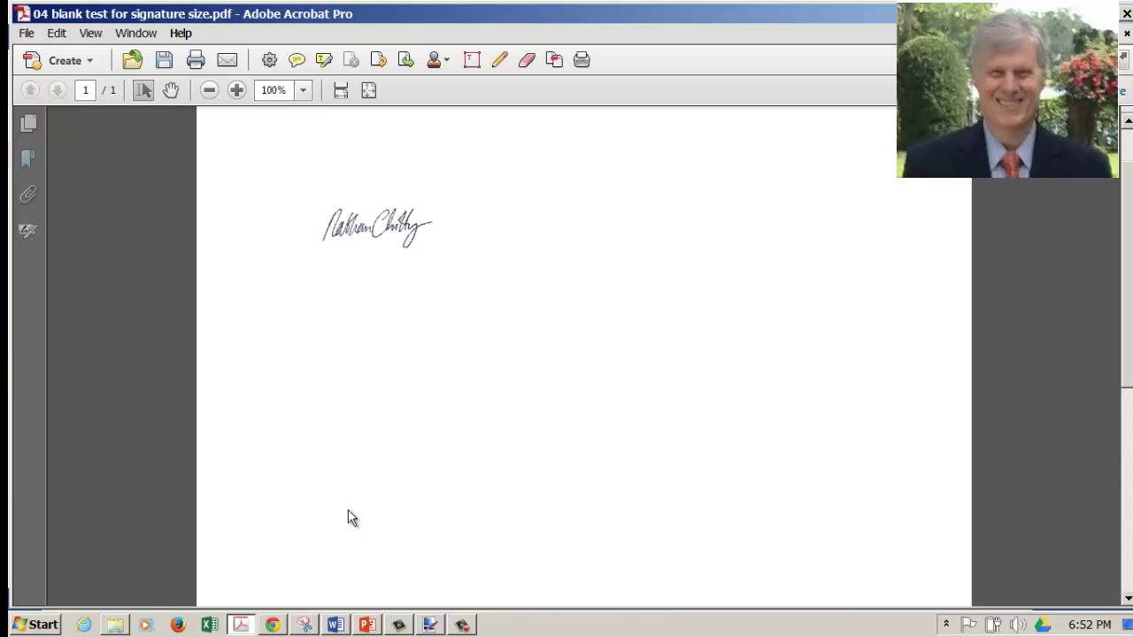
# Step: Save the signed PDF as 04 blank test for signature size.pdf in the camtaisia folder
pyautogui.click(27, 35)
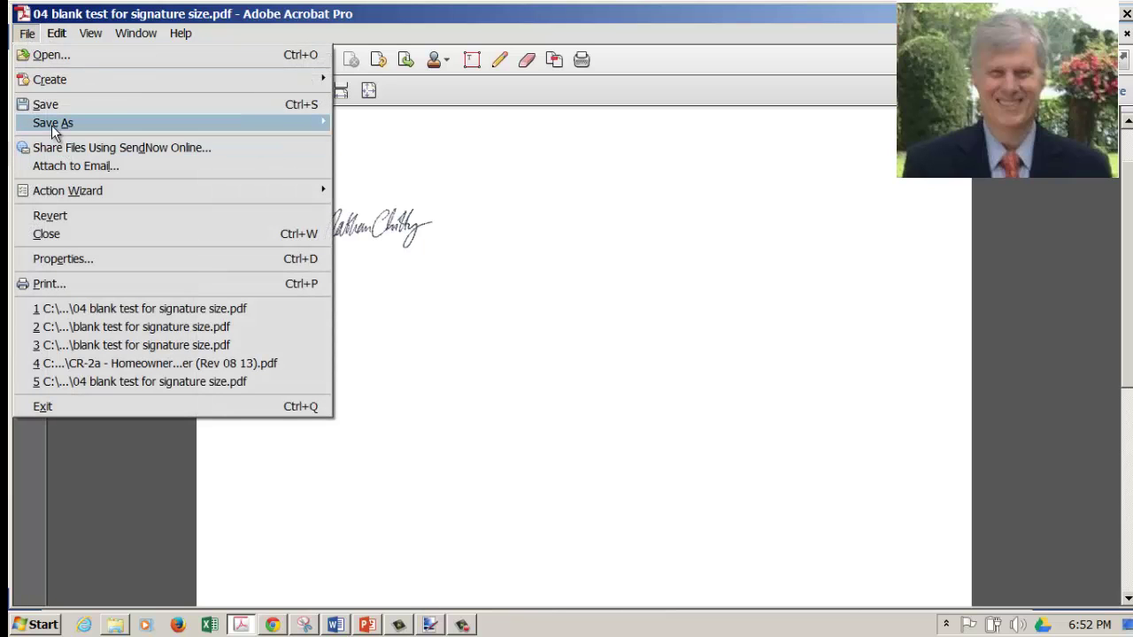
pyautogui.moveTo(56, 128)
pyautogui.click(402, 122)
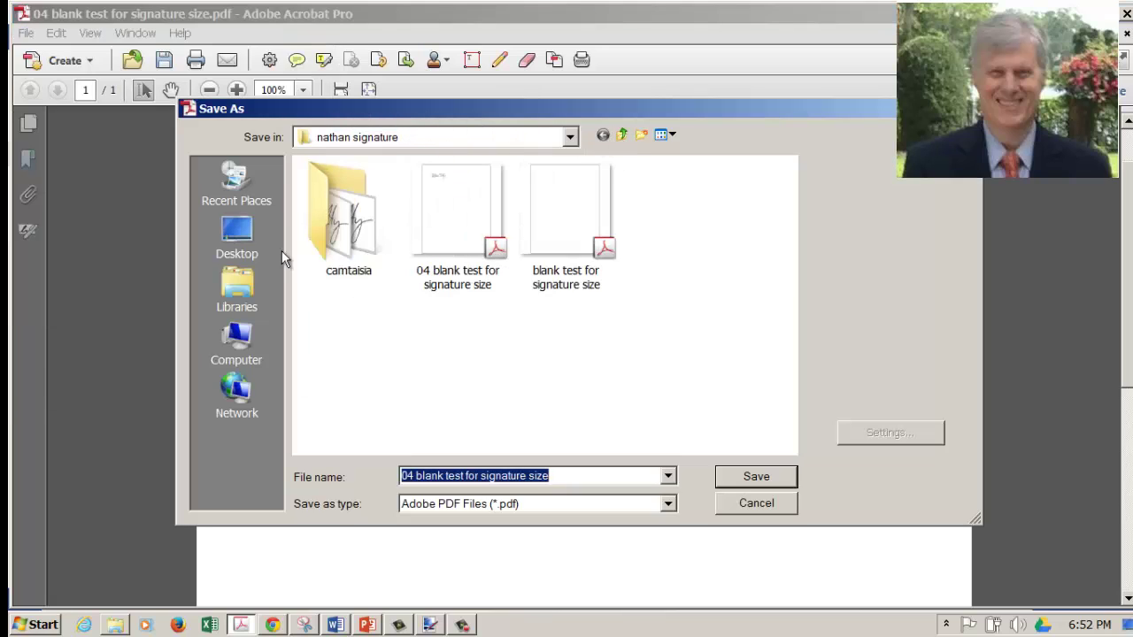
pyautogui.doubleClick(343, 237)
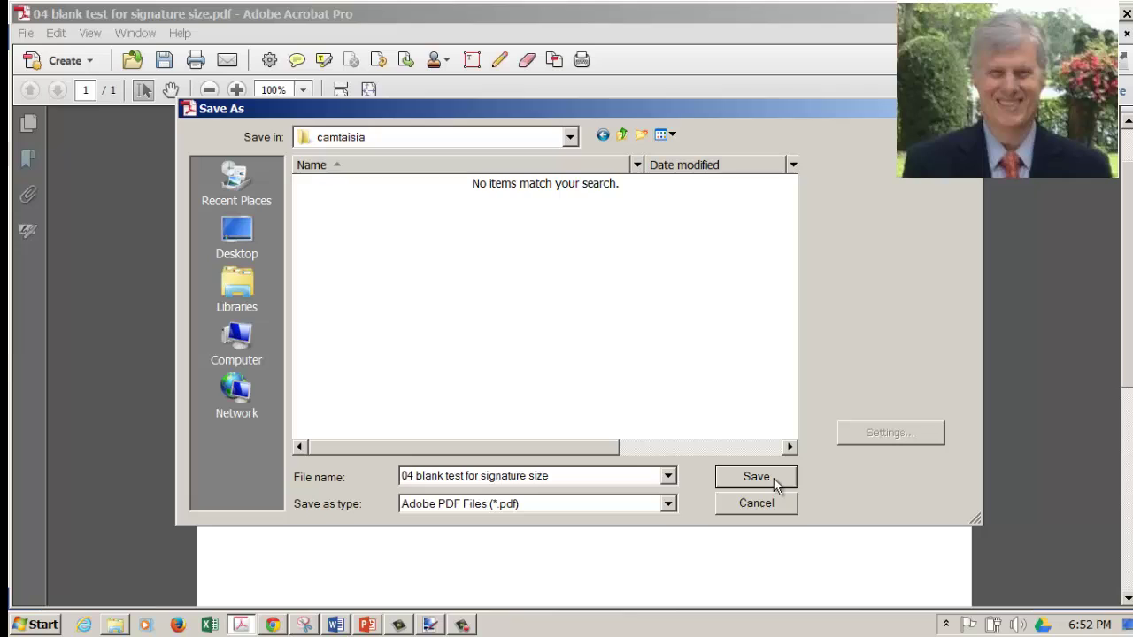
pyautogui.click(774, 478)
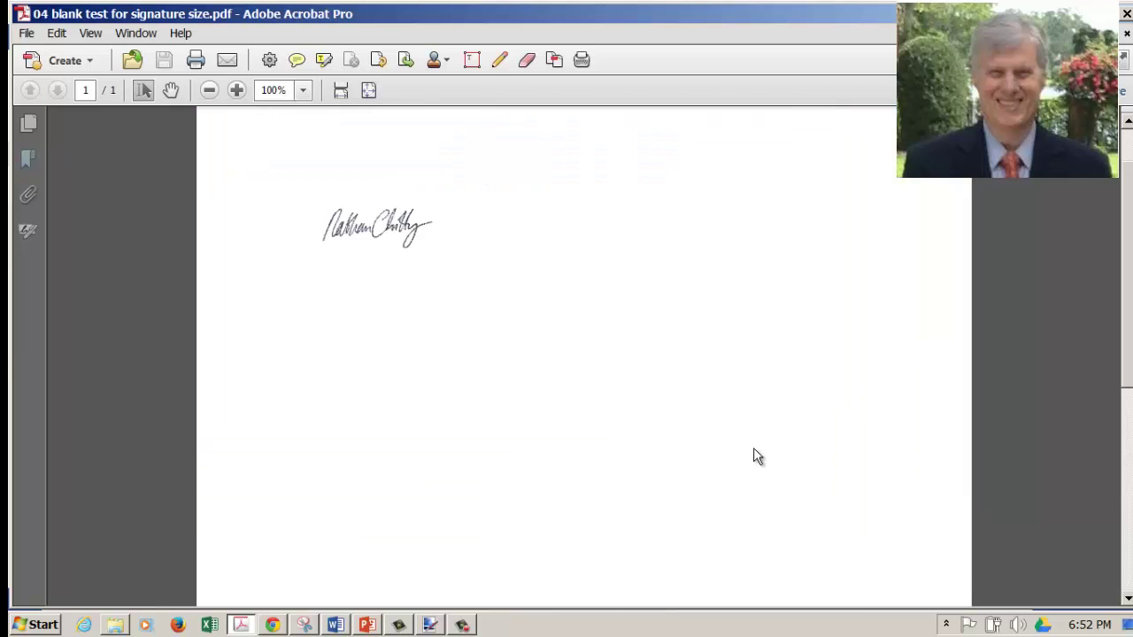